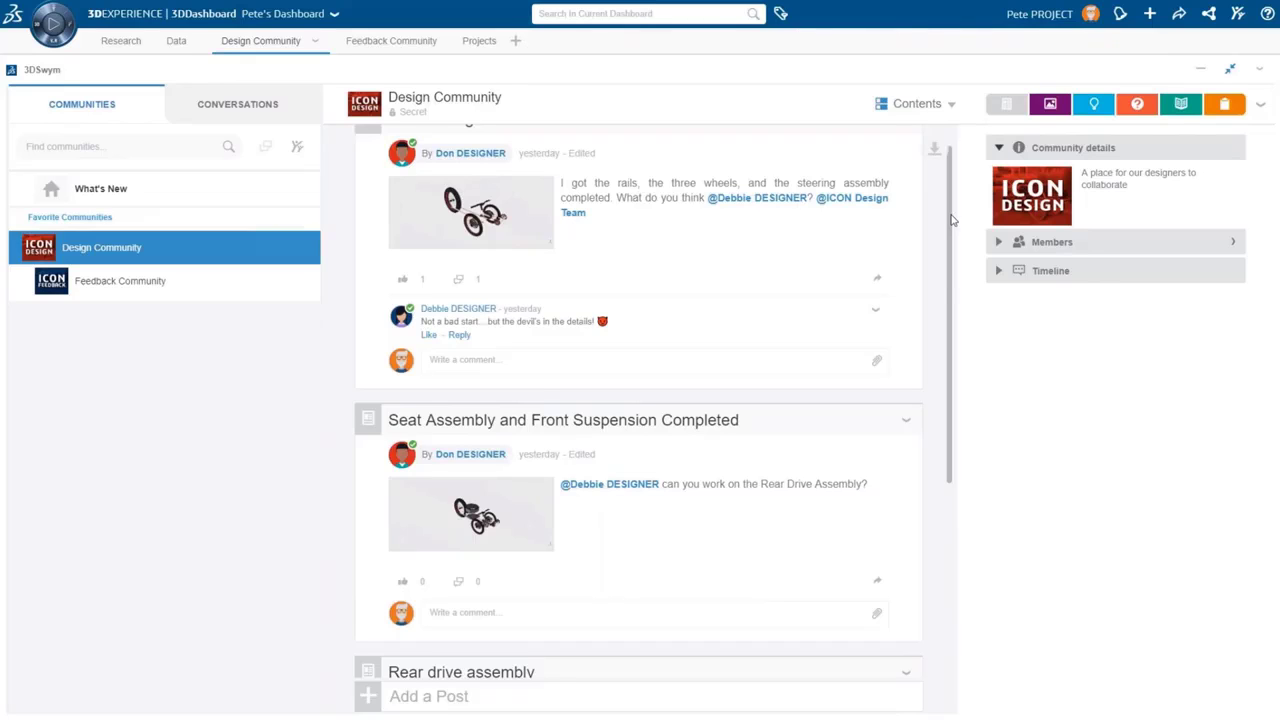
Enlarge and review the Rear drive assembly rendering in the feed, then go to the Data dashboard
left_click_drag(952, 220, 940, 408)
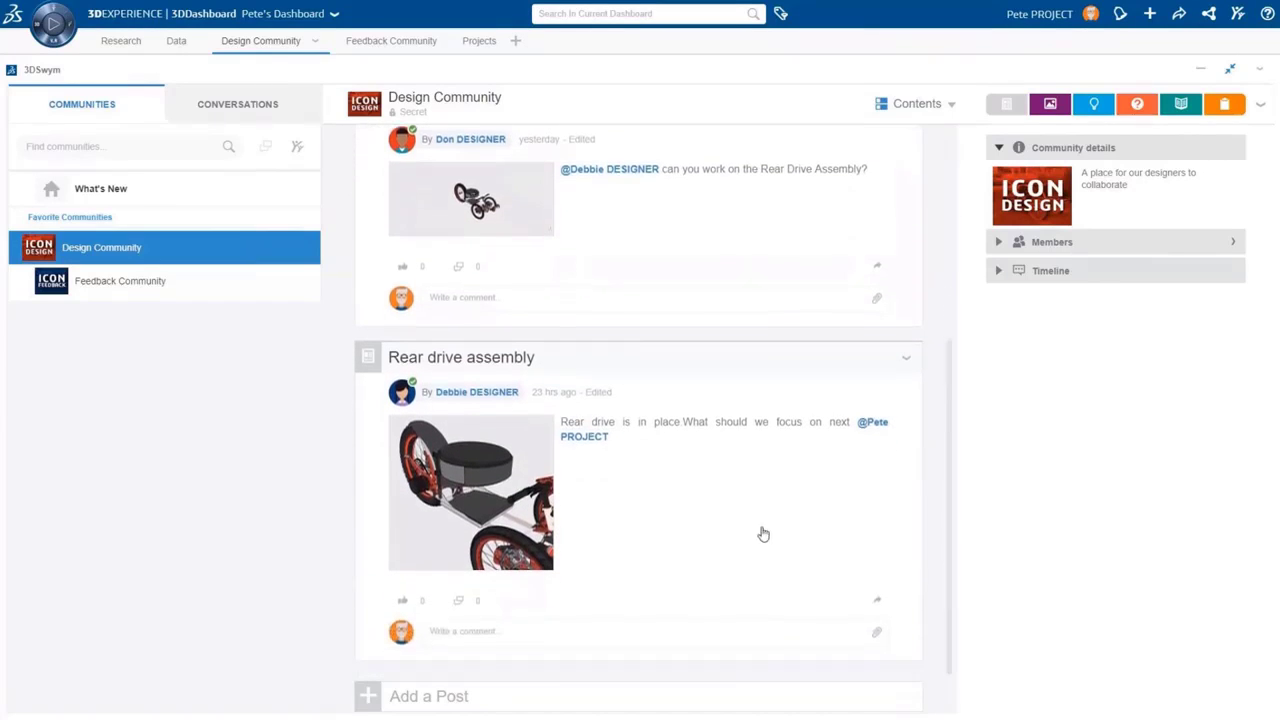
left_click(511, 510)
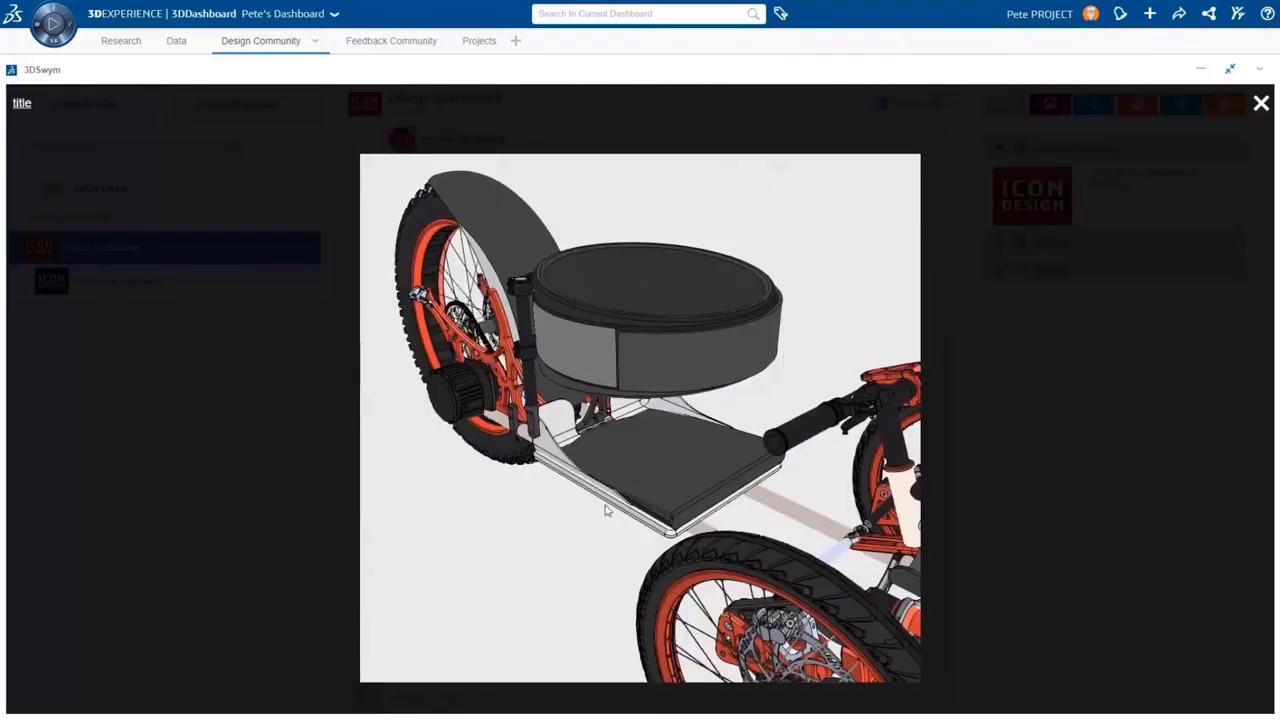
left_click(1261, 104)
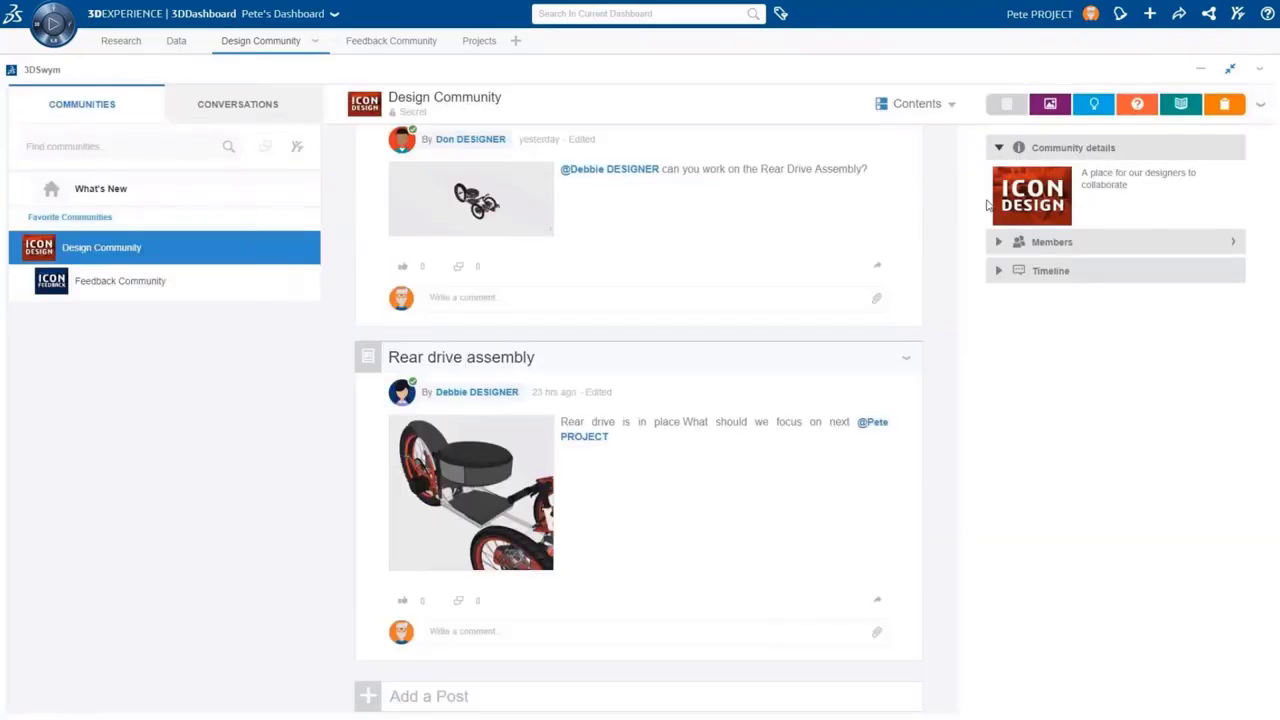
left_click(176, 41)
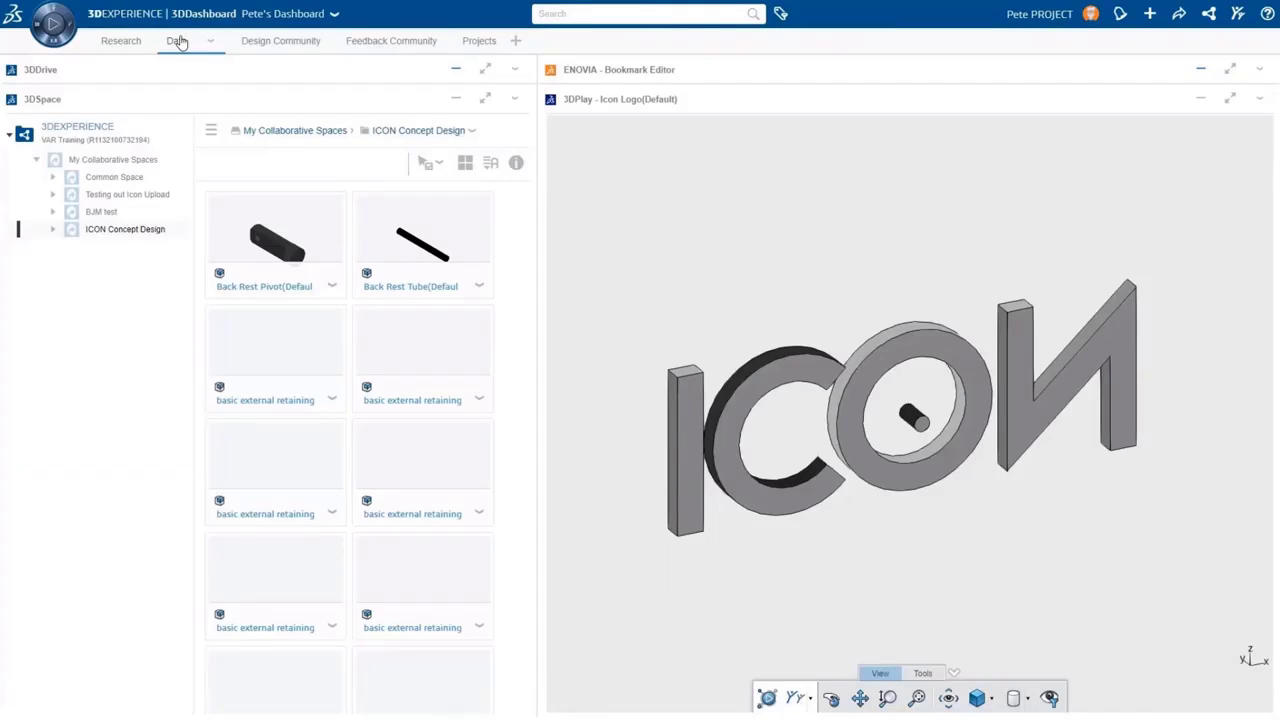
Search 'icon', load ICON Top Level into the 3DPlay viewer, and orbit to view it from behind
left_click(620, 14)
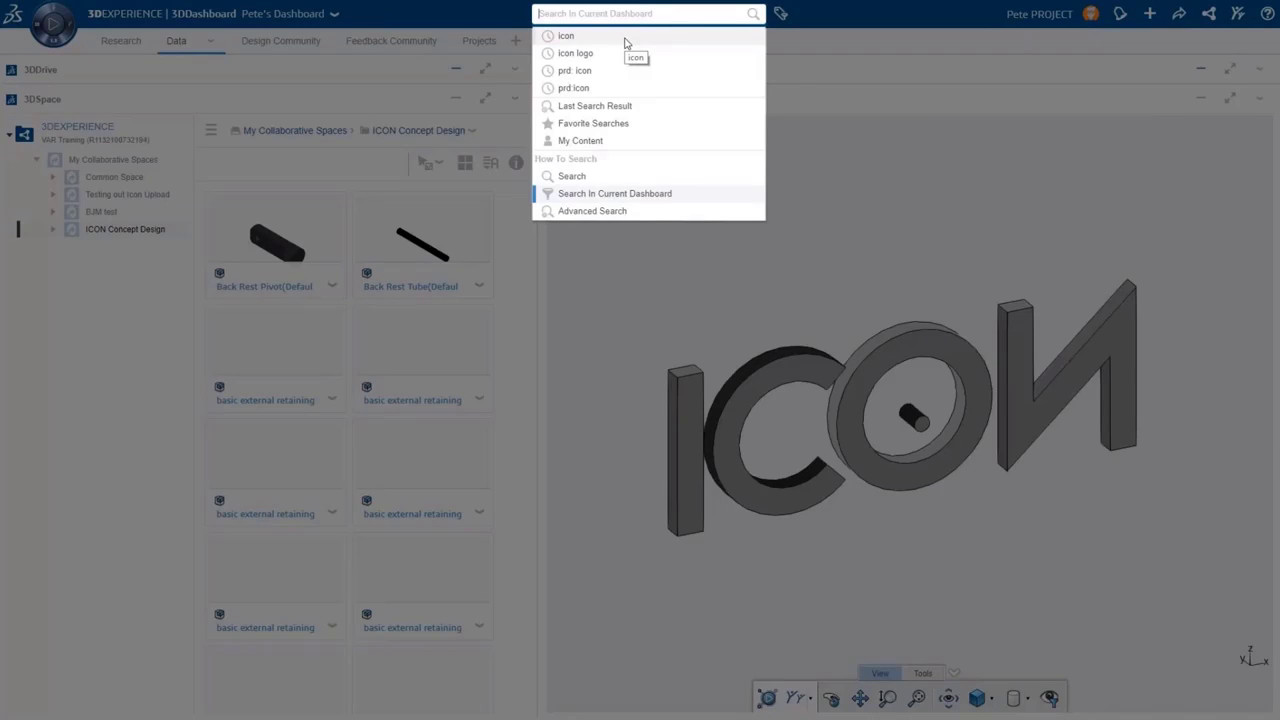
left_click(626, 38)
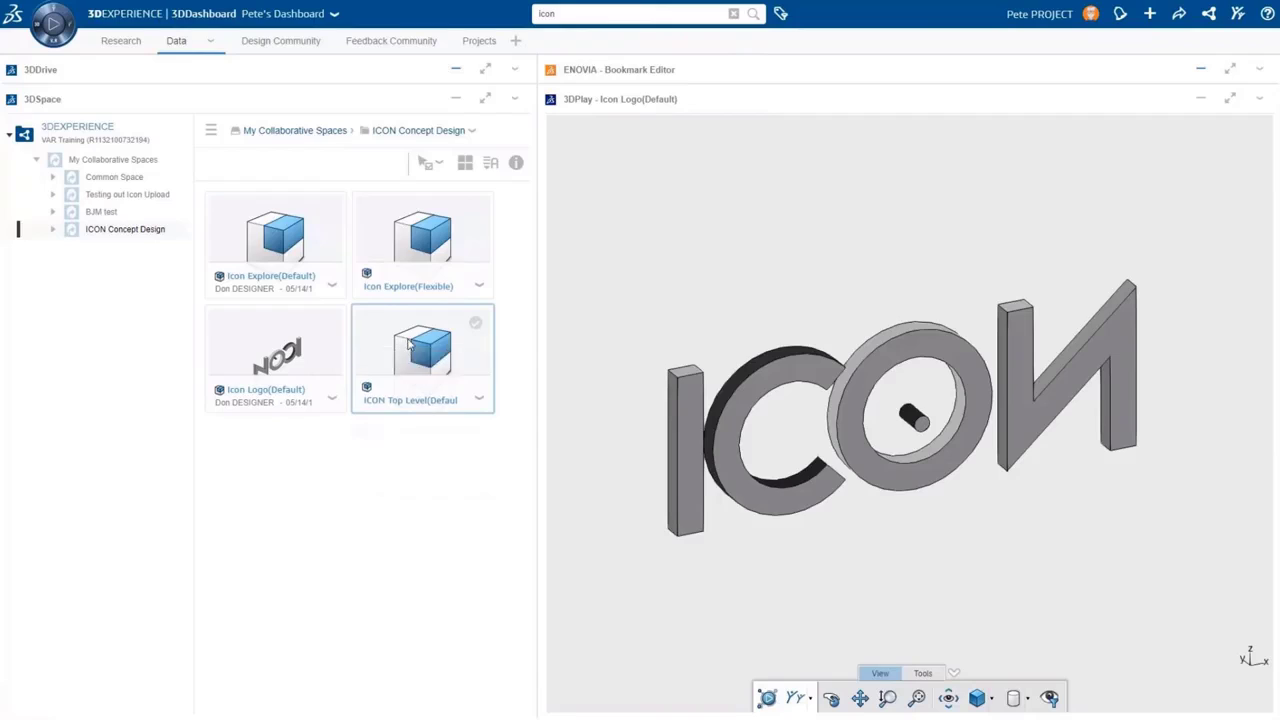
left_click_drag(424, 350, 431, 360)
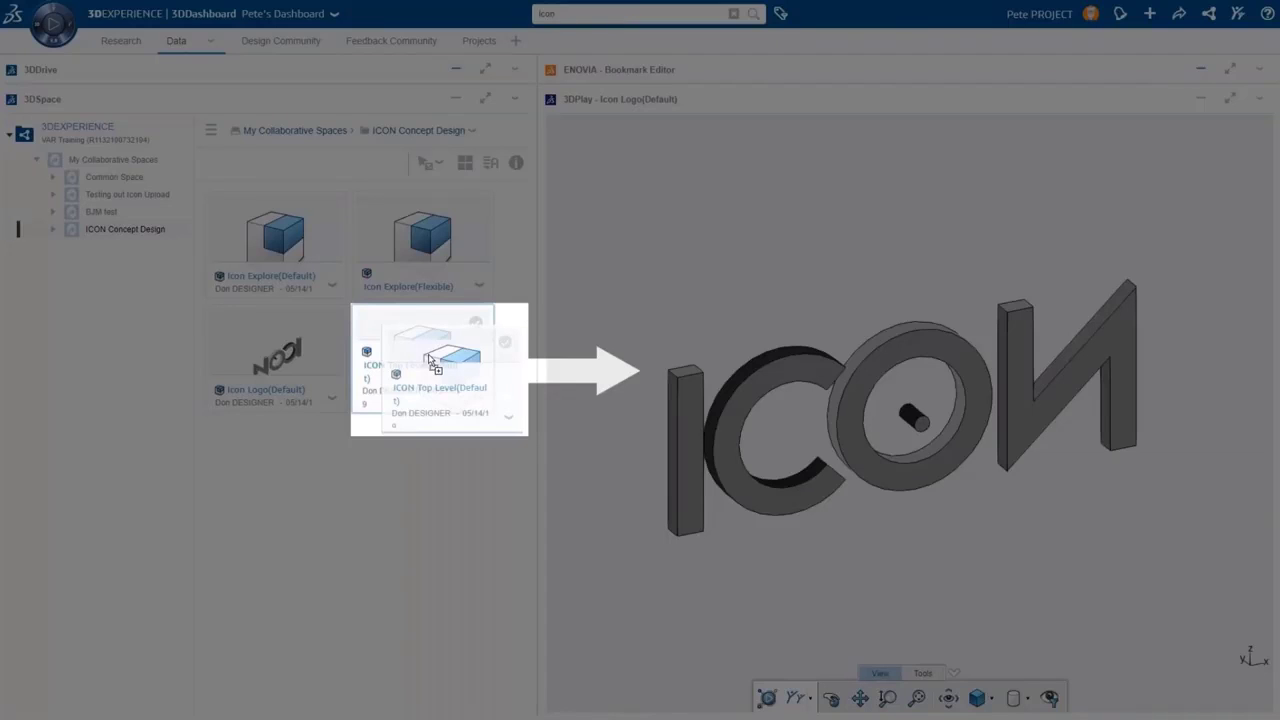
left_click_drag(430, 358, 814, 397)
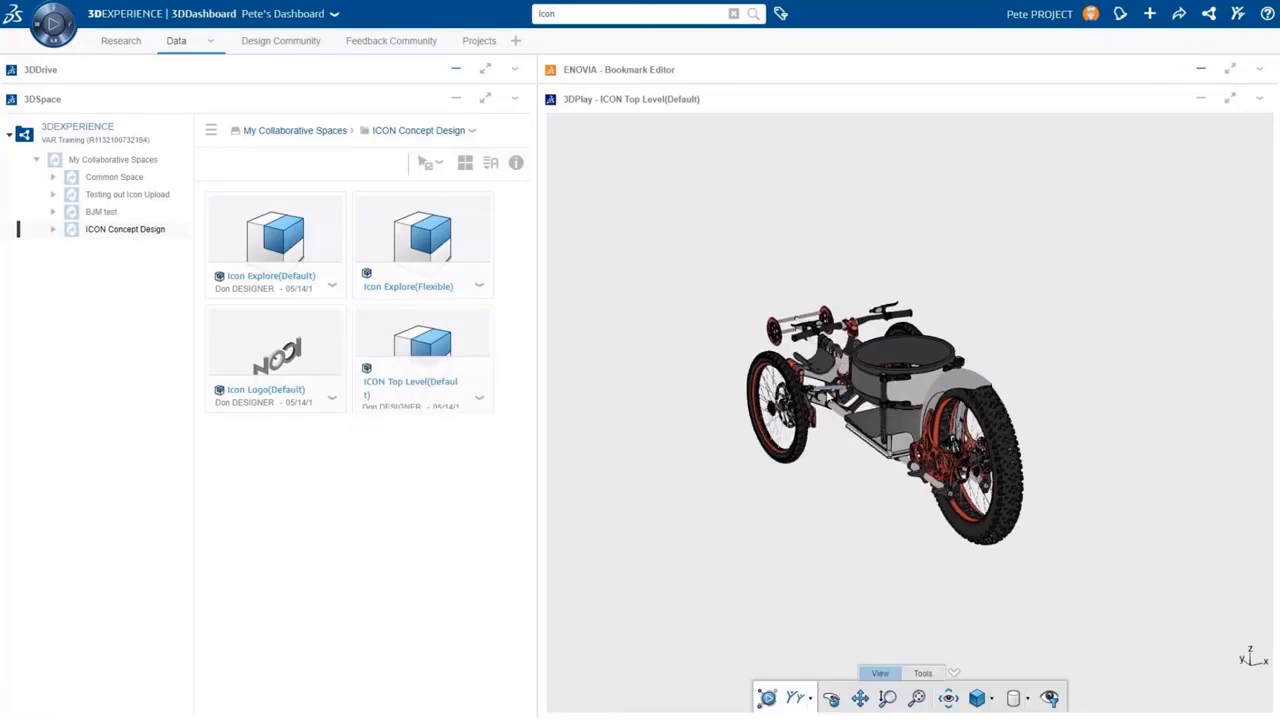
left_click_drag(813, 397, 1115, 392)
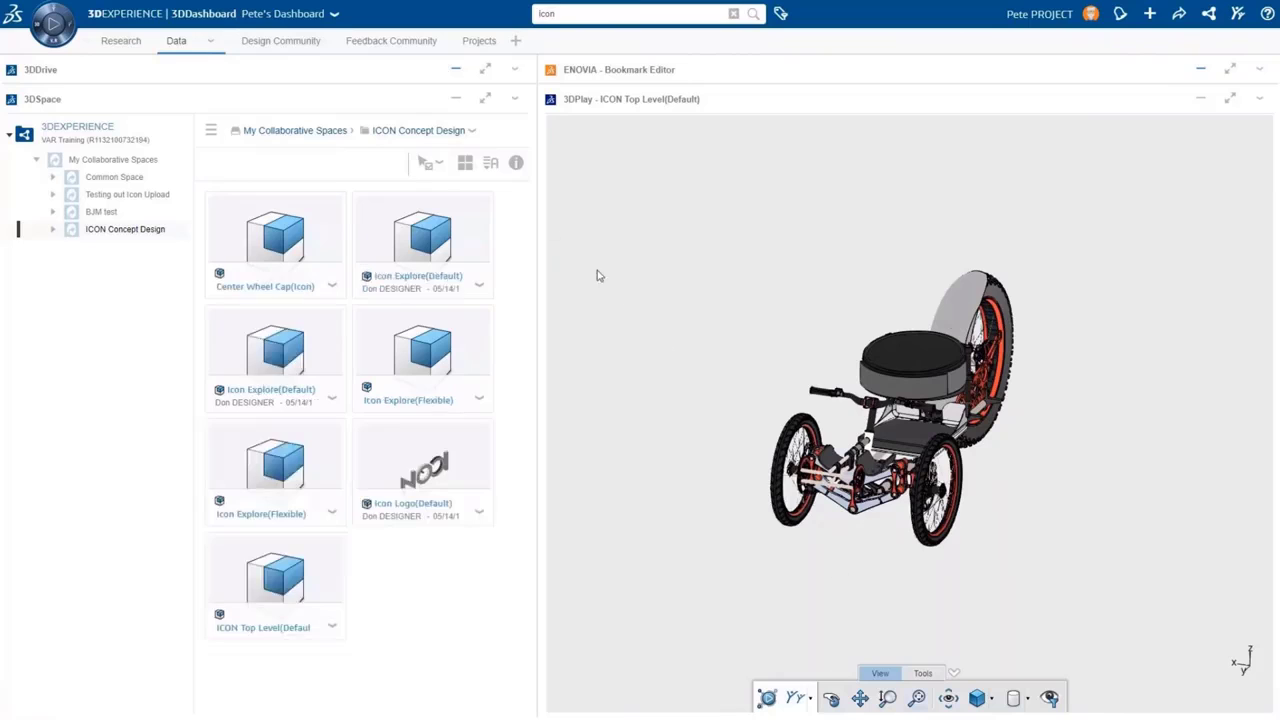
left_click(300, 48)
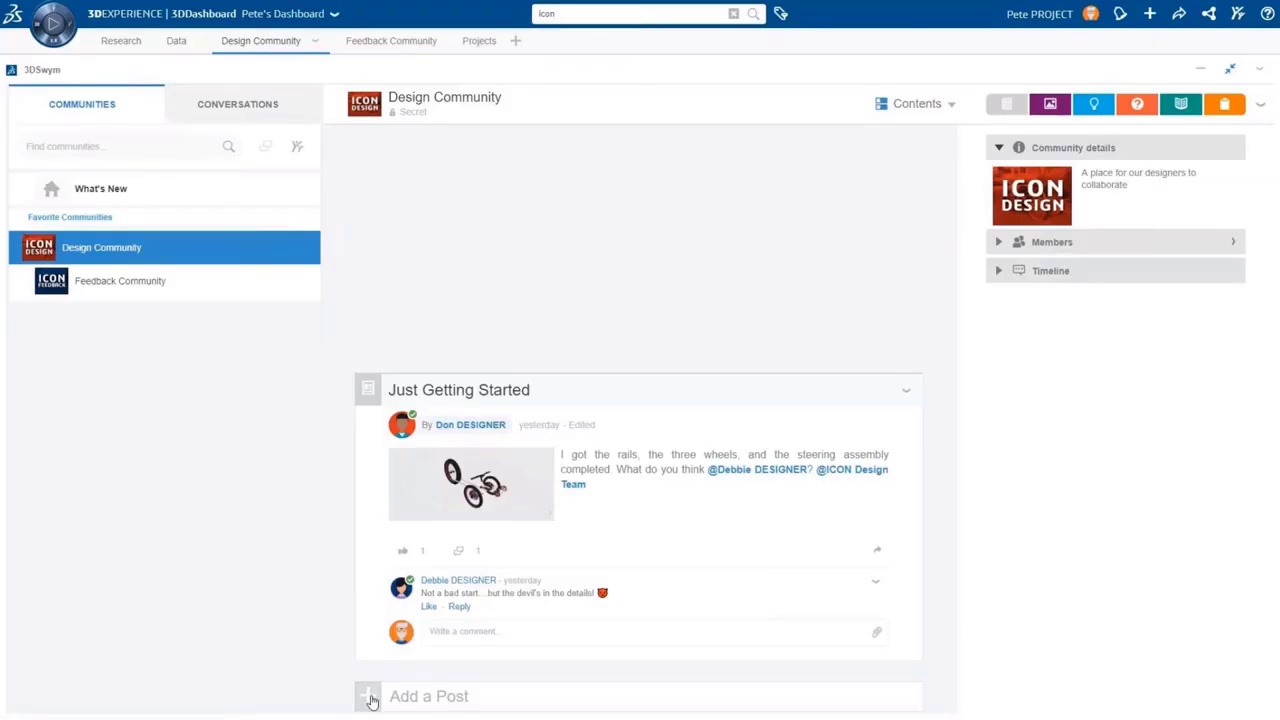
Write a post titled 'Looks good!' asking for a dozen prototypes and early testers for feedback
mouse_move(372, 700)
left_click(372, 513)
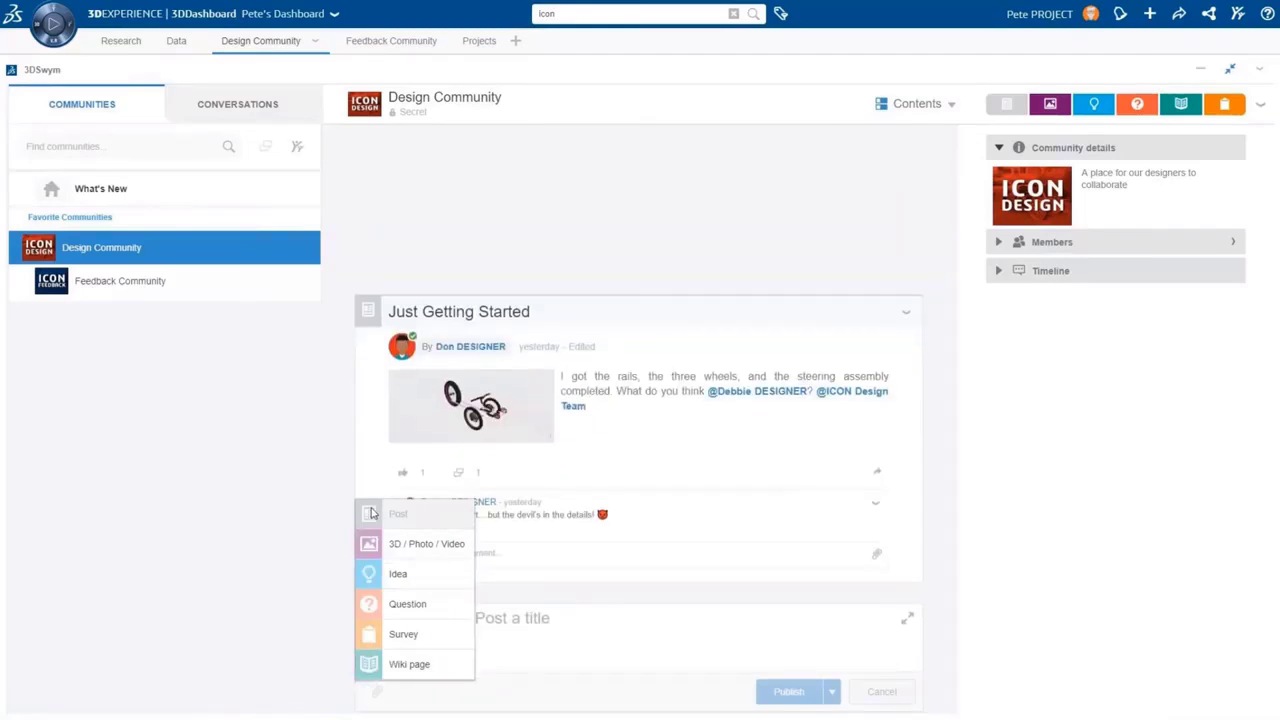
left_click(488, 618)
type("Looks good!")
left_click(475, 646)
type("Let's get a dozen prototypes and line up some early testers ")
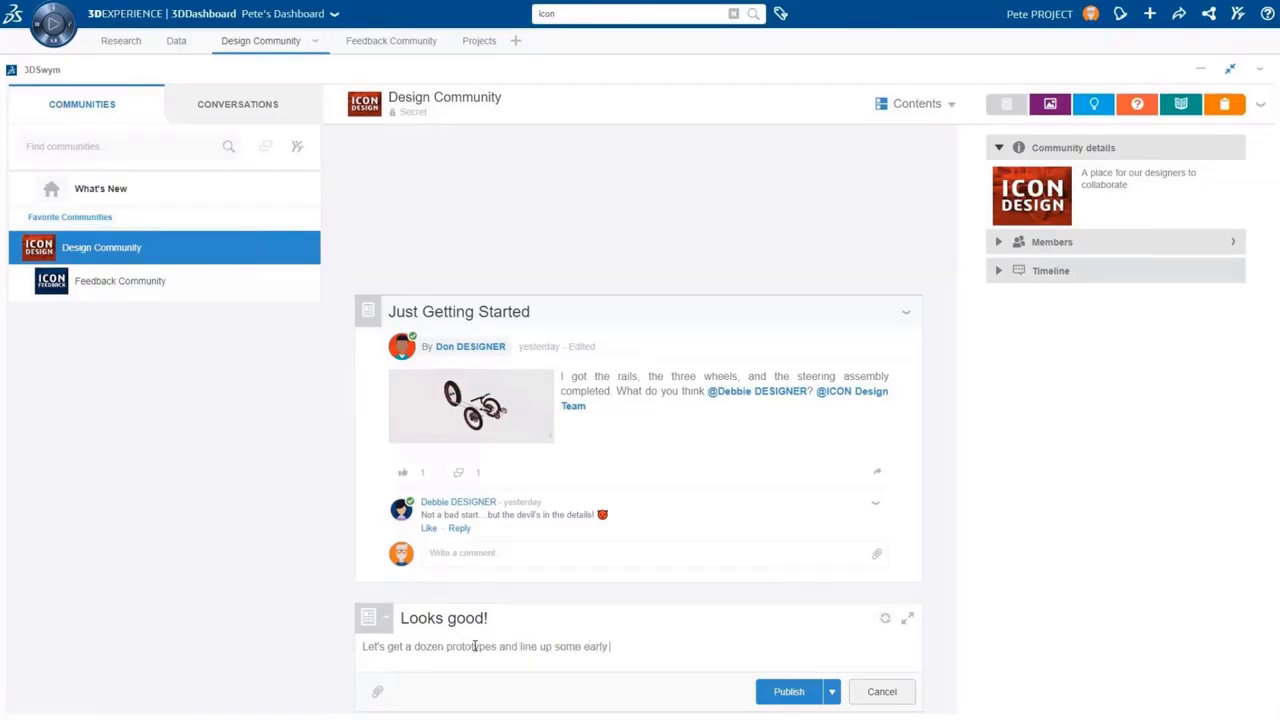
type("to give feedback!")
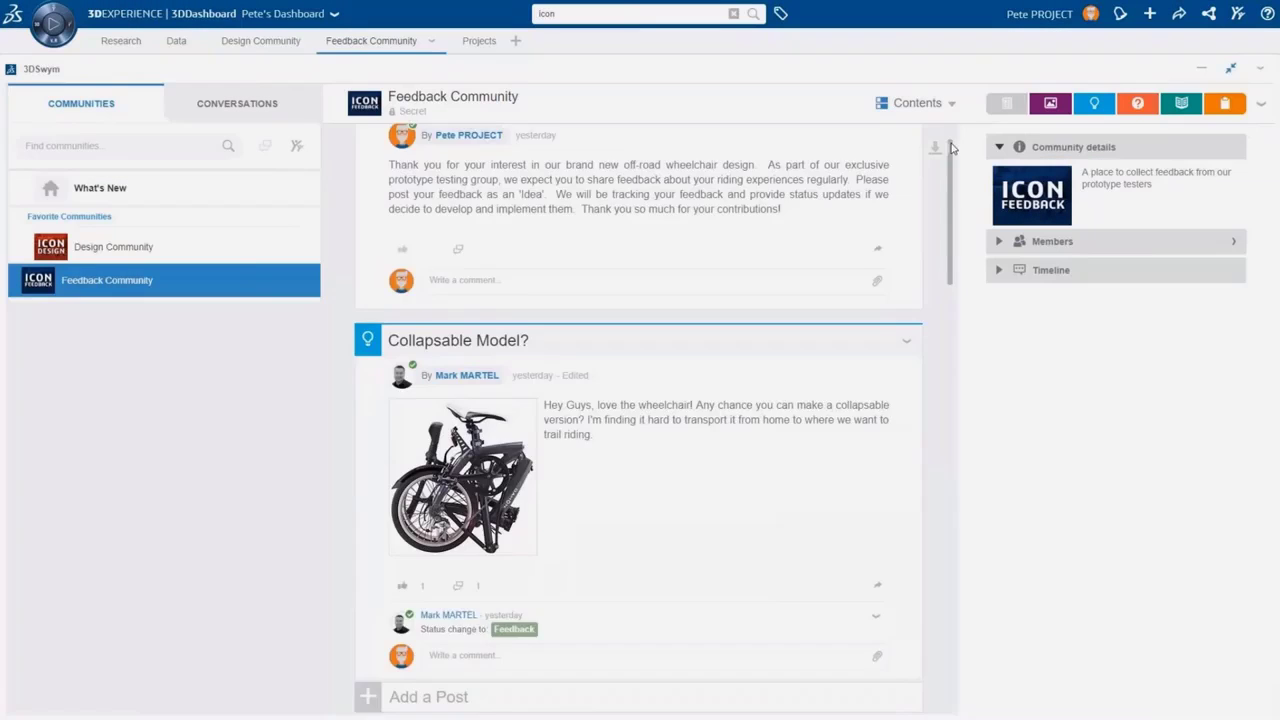
Filter the Feedback Community feed to ideas, then review and close the Ideas Pipeline overview
left_click_drag(952, 148, 957, 340)
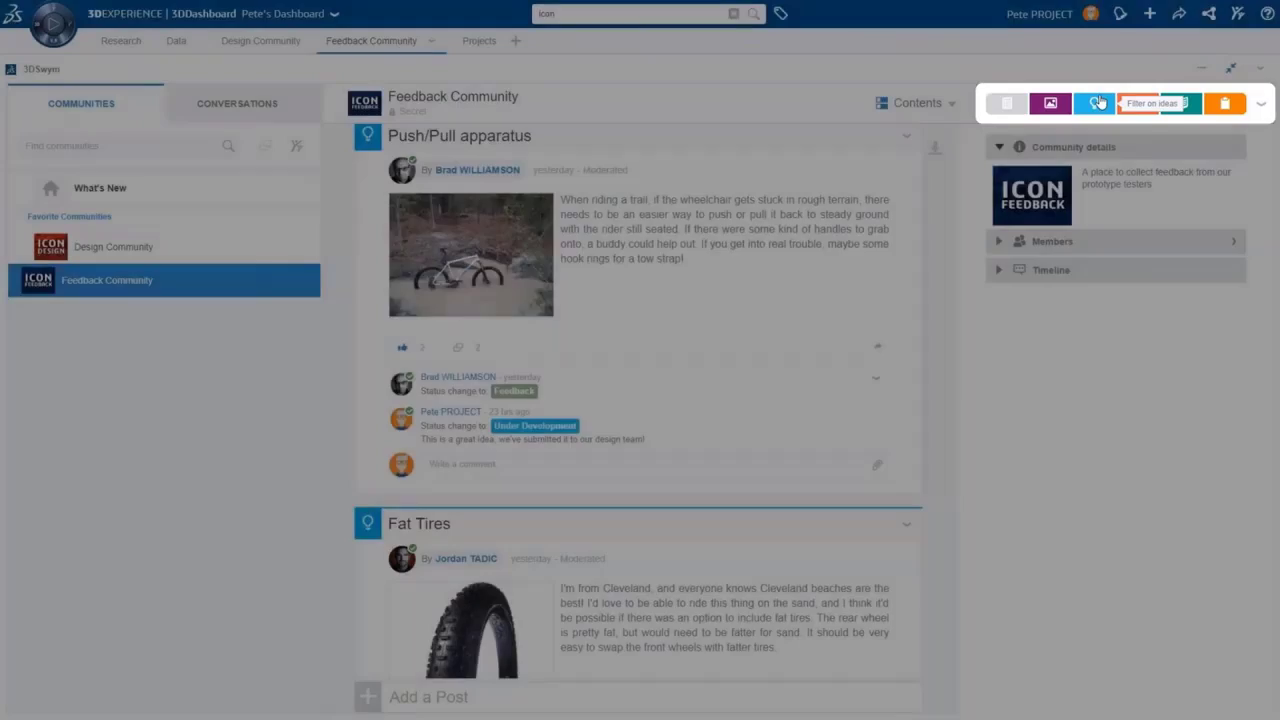
left_click(1098, 103)
left_click(1238, 152)
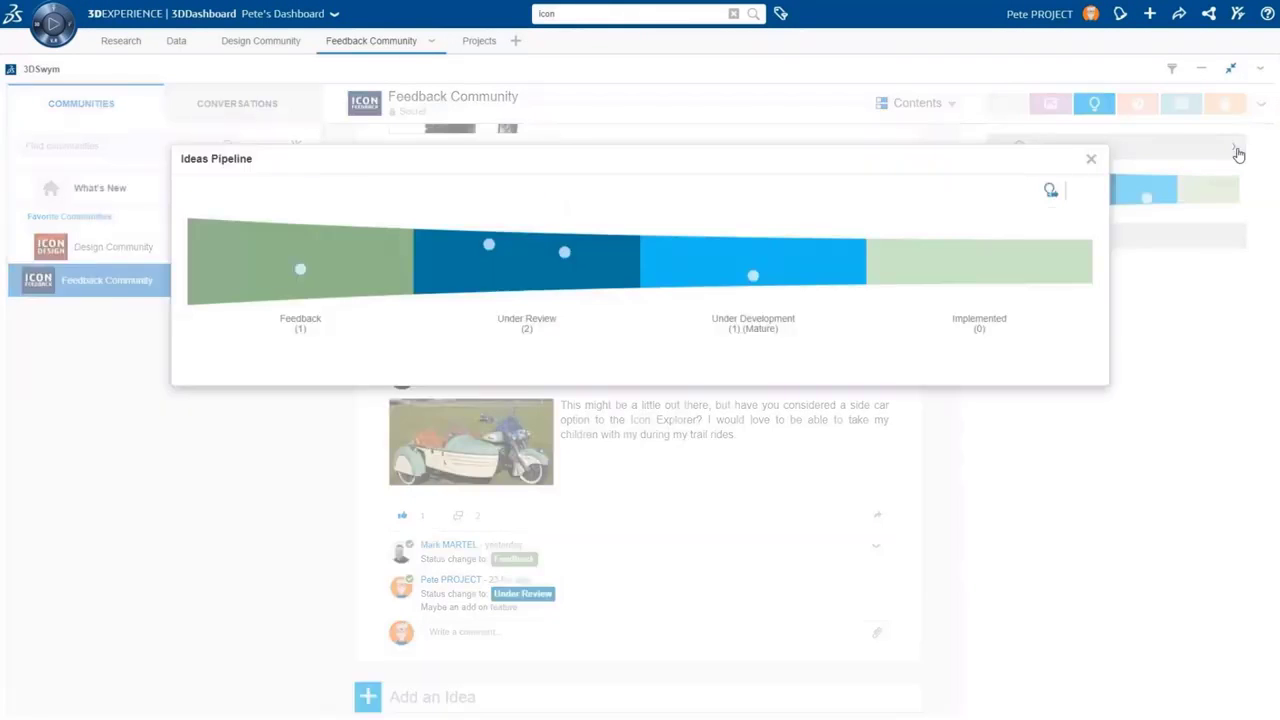
mouse_move(752, 284)
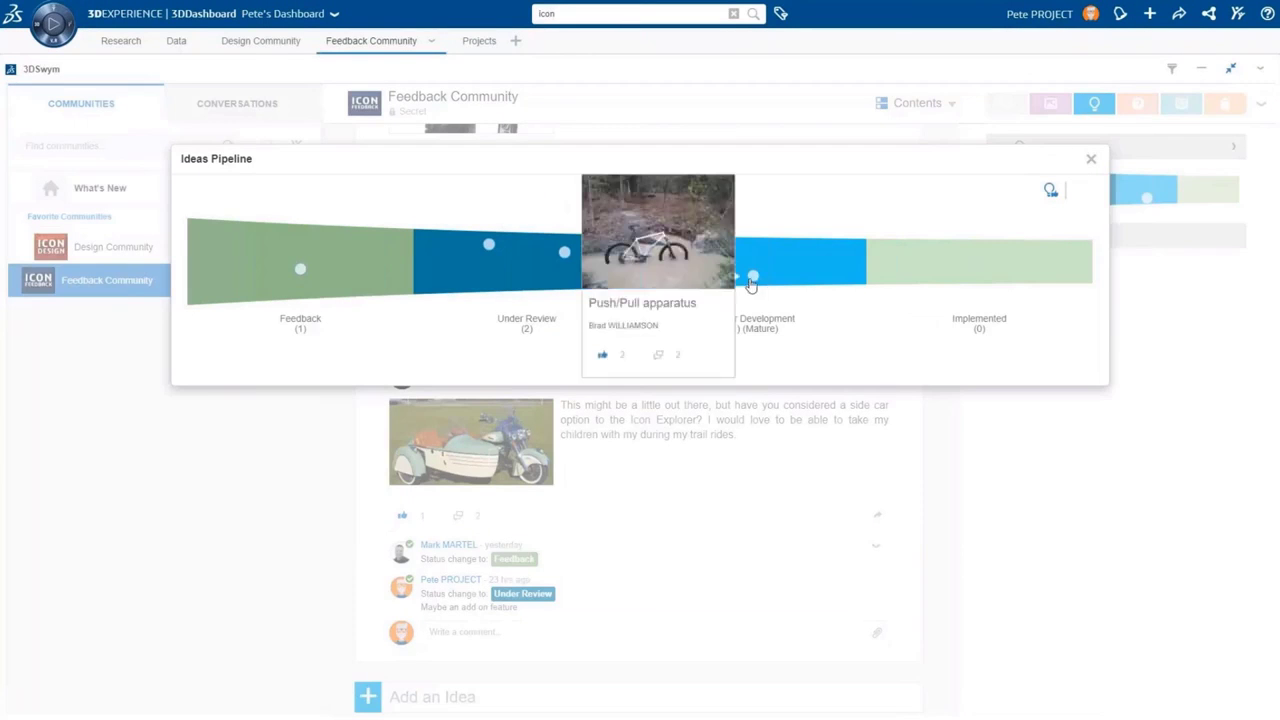
mouse_move(566, 256)
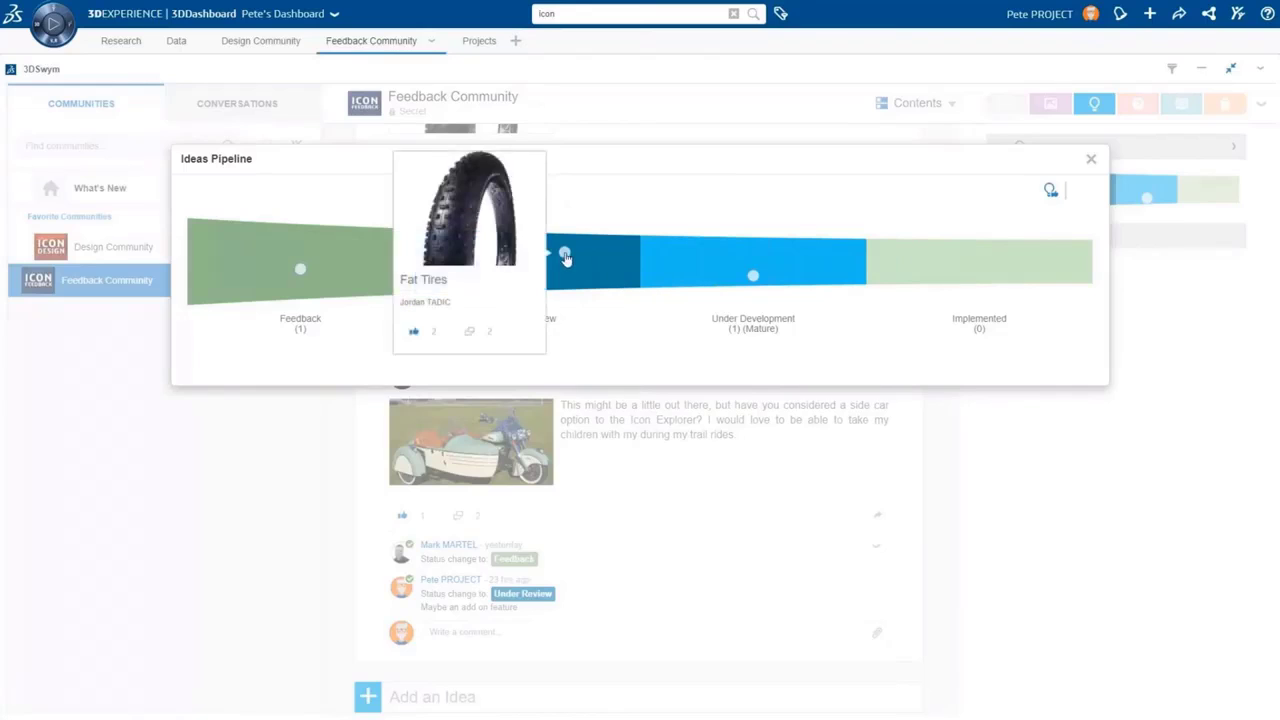
mouse_move(484, 250)
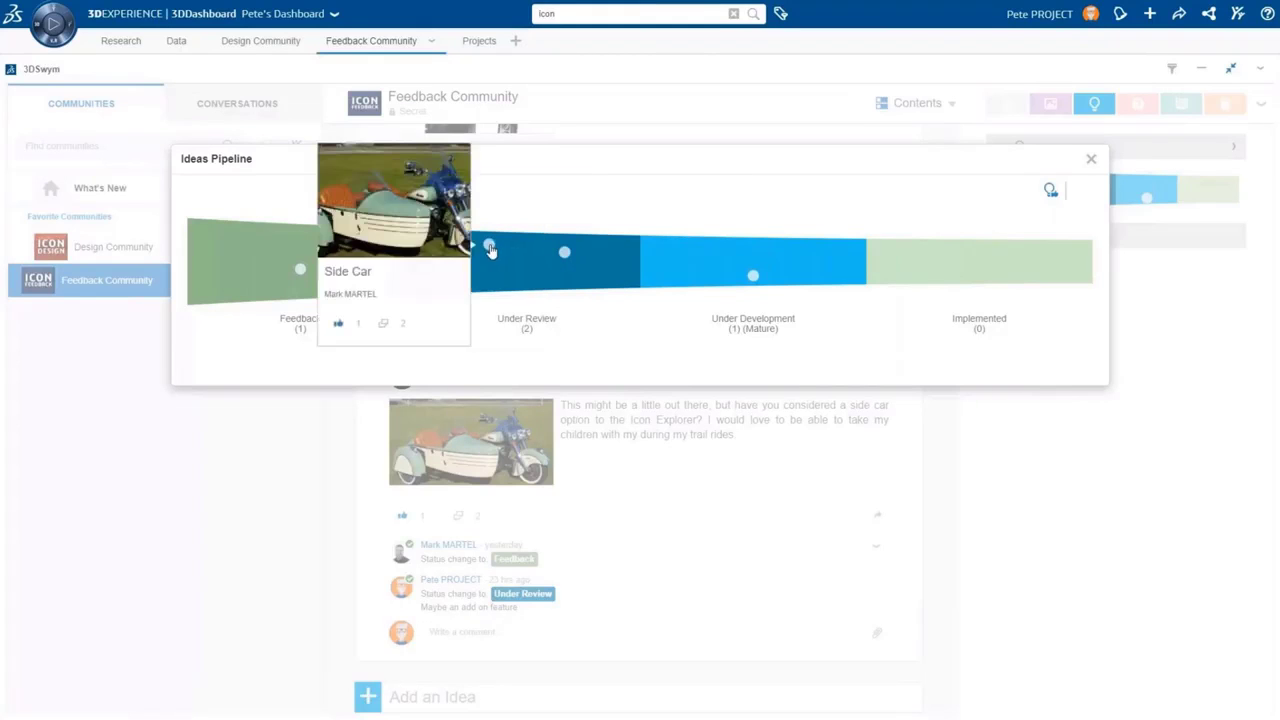
mouse_move(299, 274)
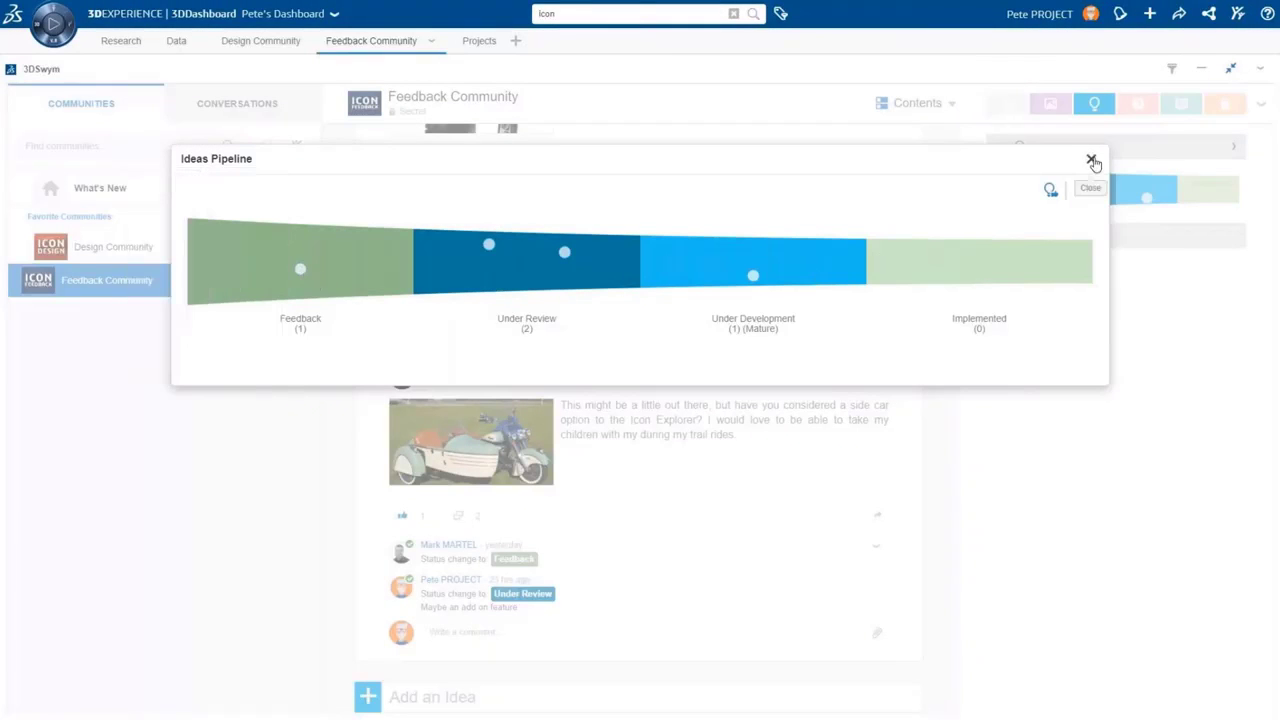
left_click(1093, 162)
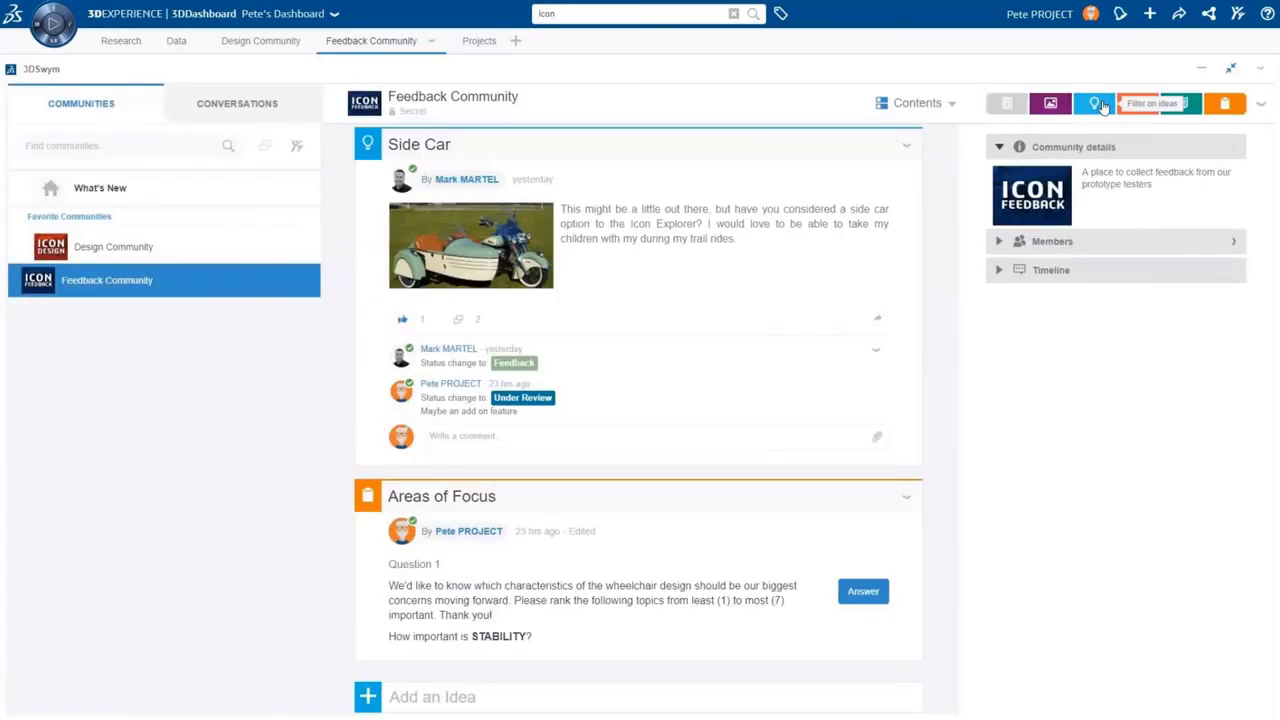
Open the Areas of Focus survey and view its voting results
left_click(655, 505)
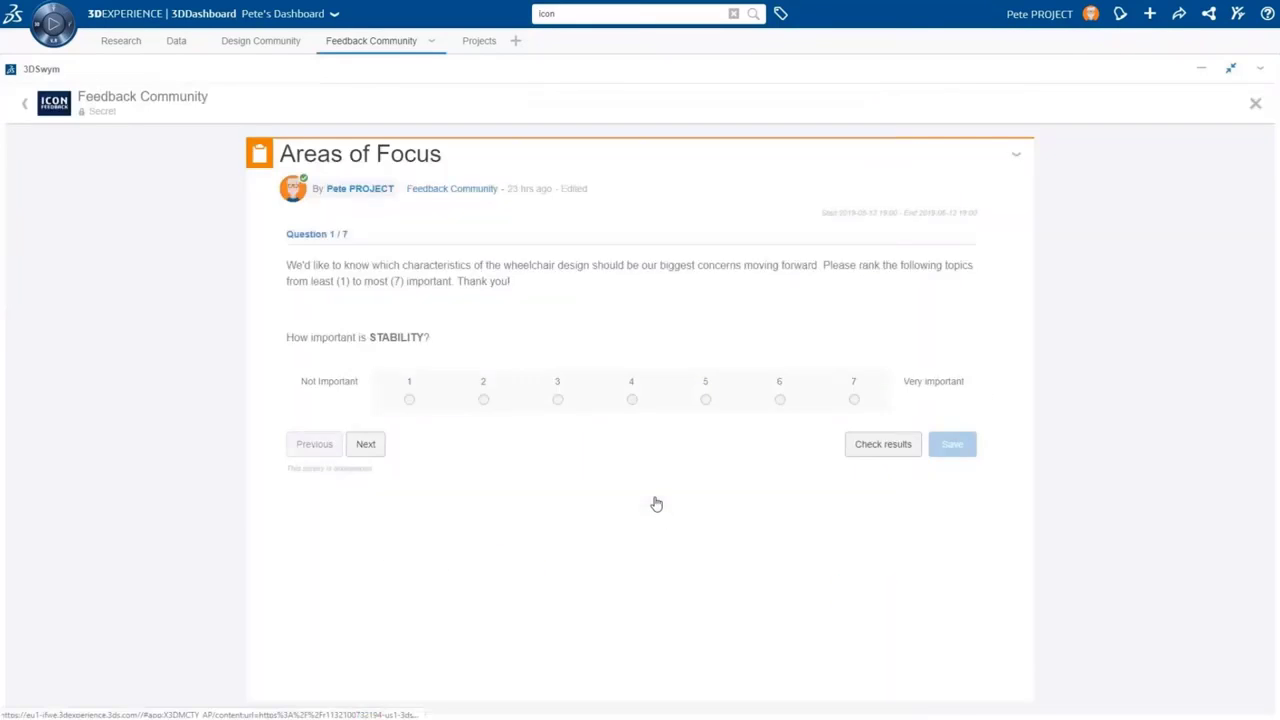
left_click(881, 448)
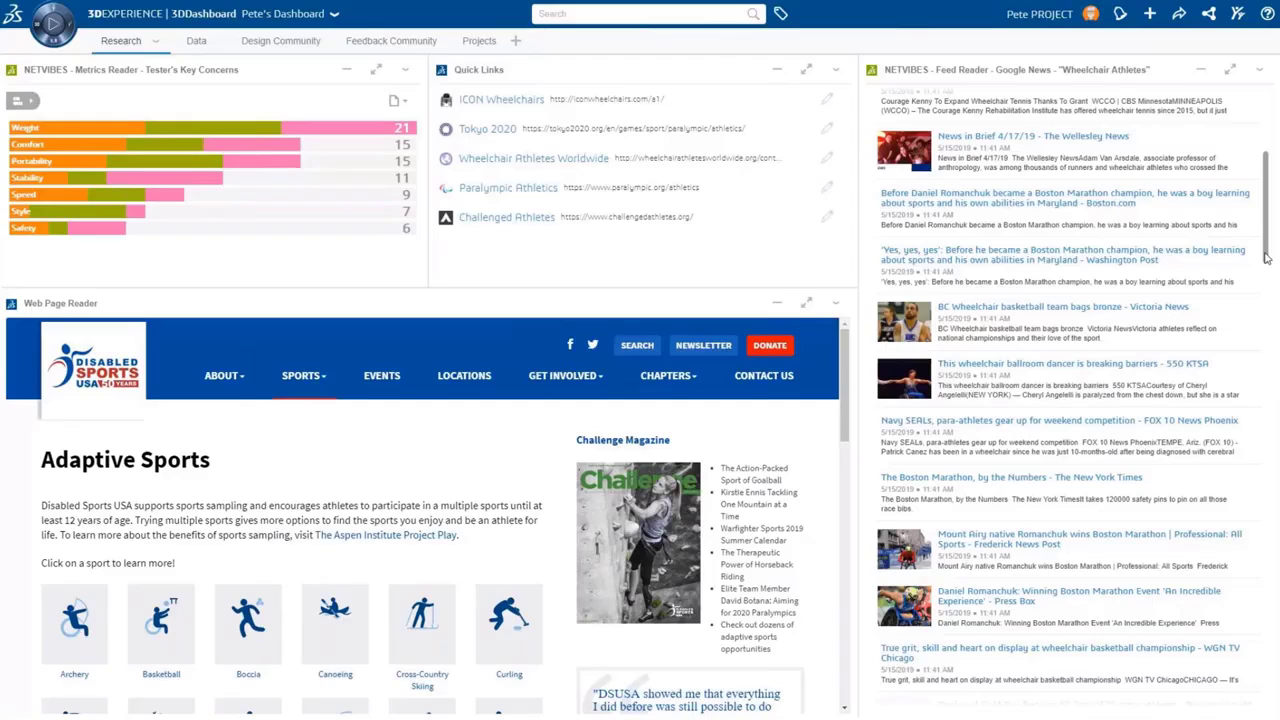
Scroll the Feed Reader and bring up export options for the Tester's Key Concerns chart
left_click_drag(1265, 258, 1268, 184)
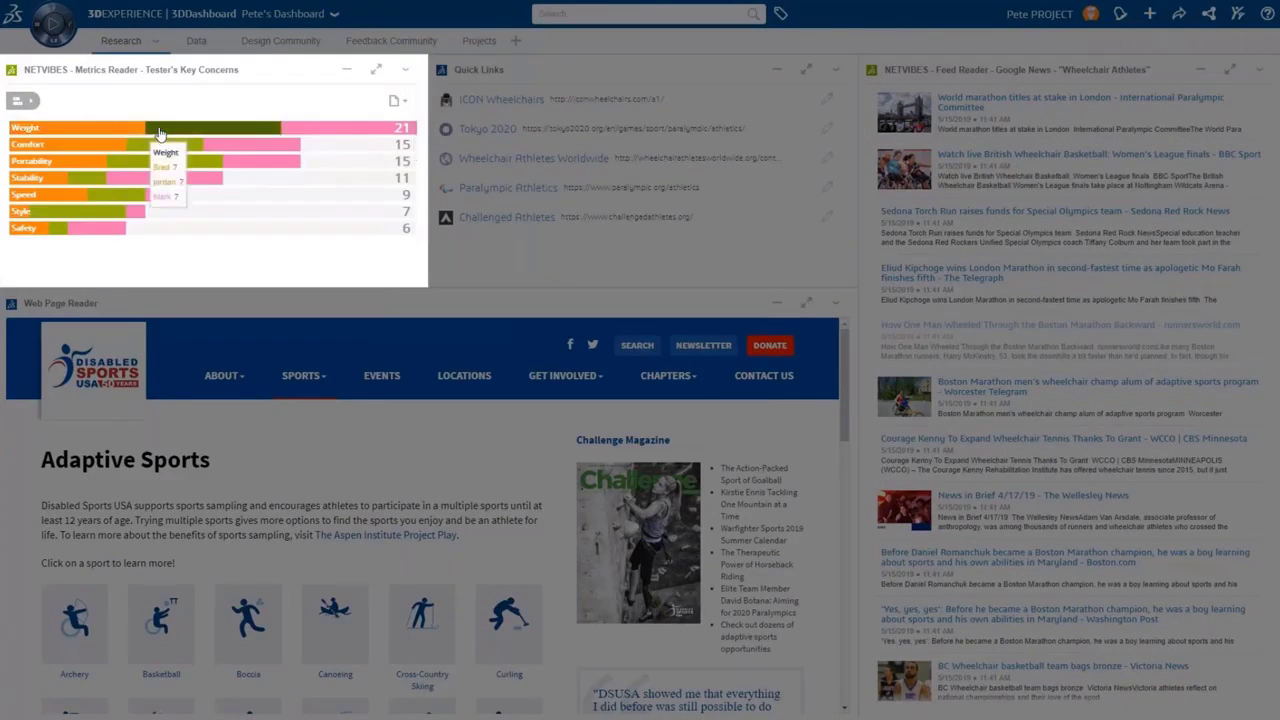
left_click(399, 101)
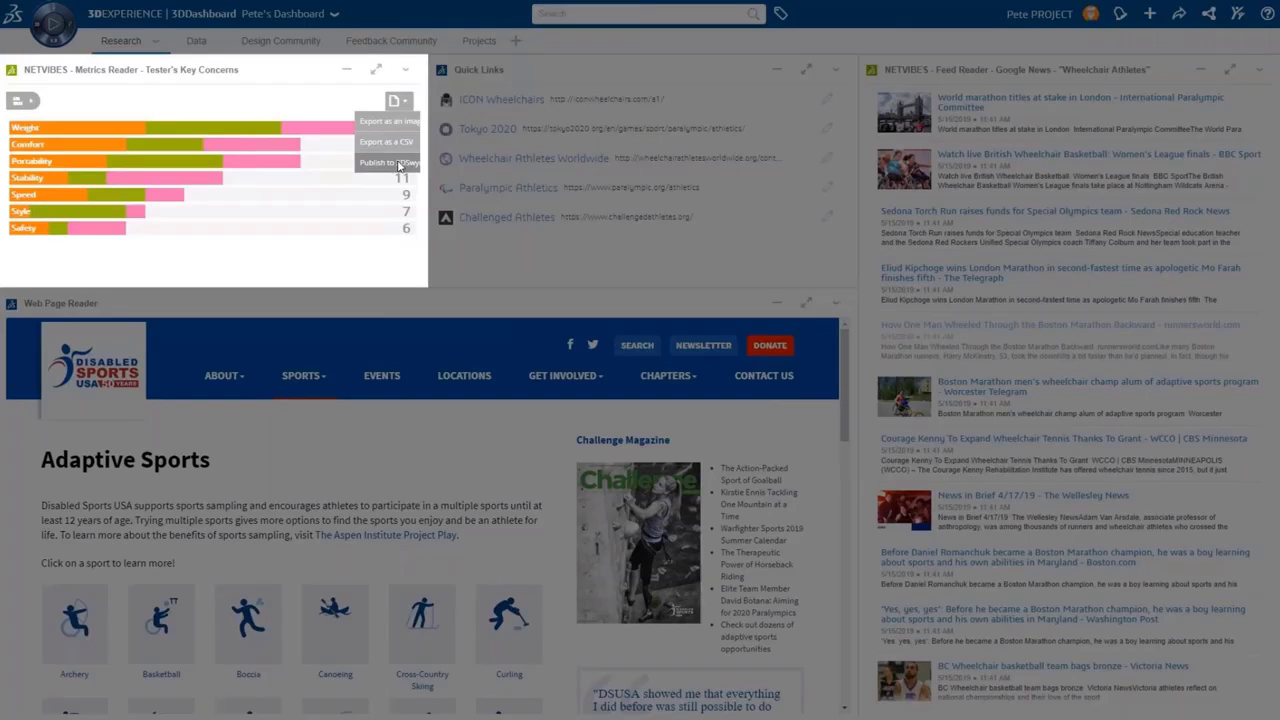
Publish the Tester's Key Concerns chart as a Design Community post saying Weight is testers' biggest concern
left_click(399, 164)
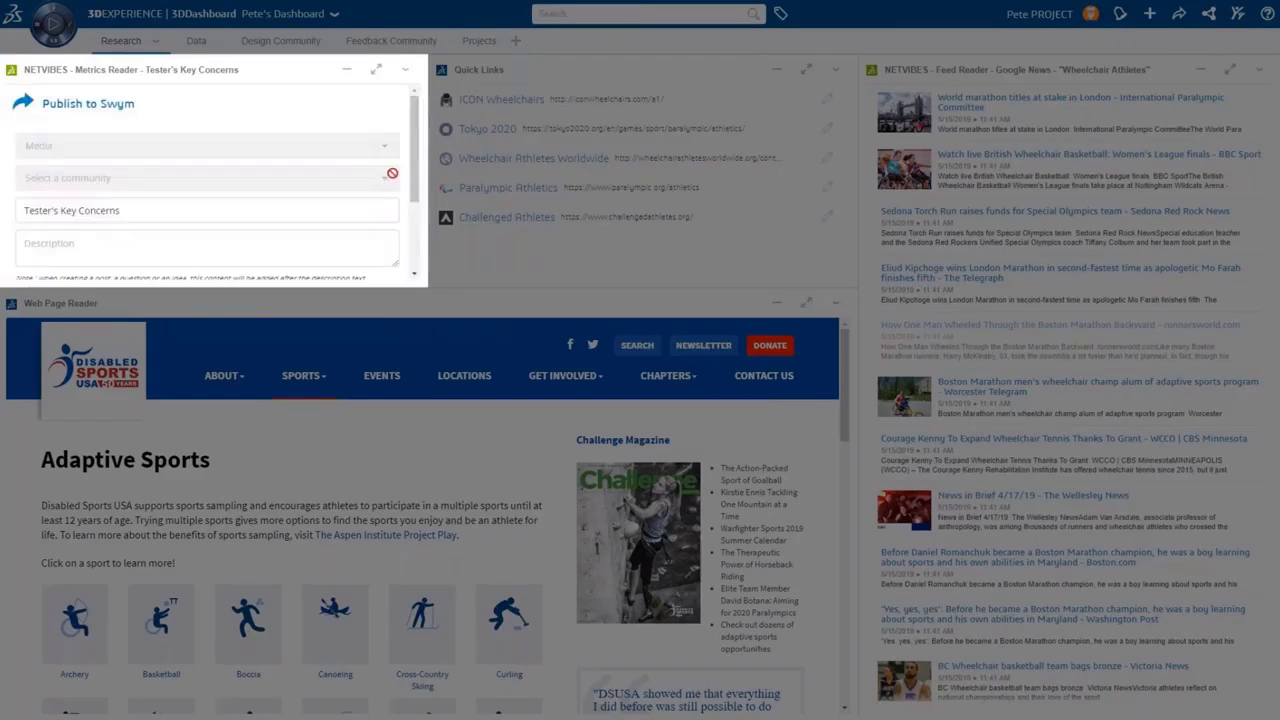
left_click(115, 150)
left_click(86, 245)
left_click(56, 243)
type("Hi")
type(" Team, it appears that Weight is the biggest concern from our early testers")
type(" with Comfort and Portability coming in second. ")
type("Let's address the weight issue first.")
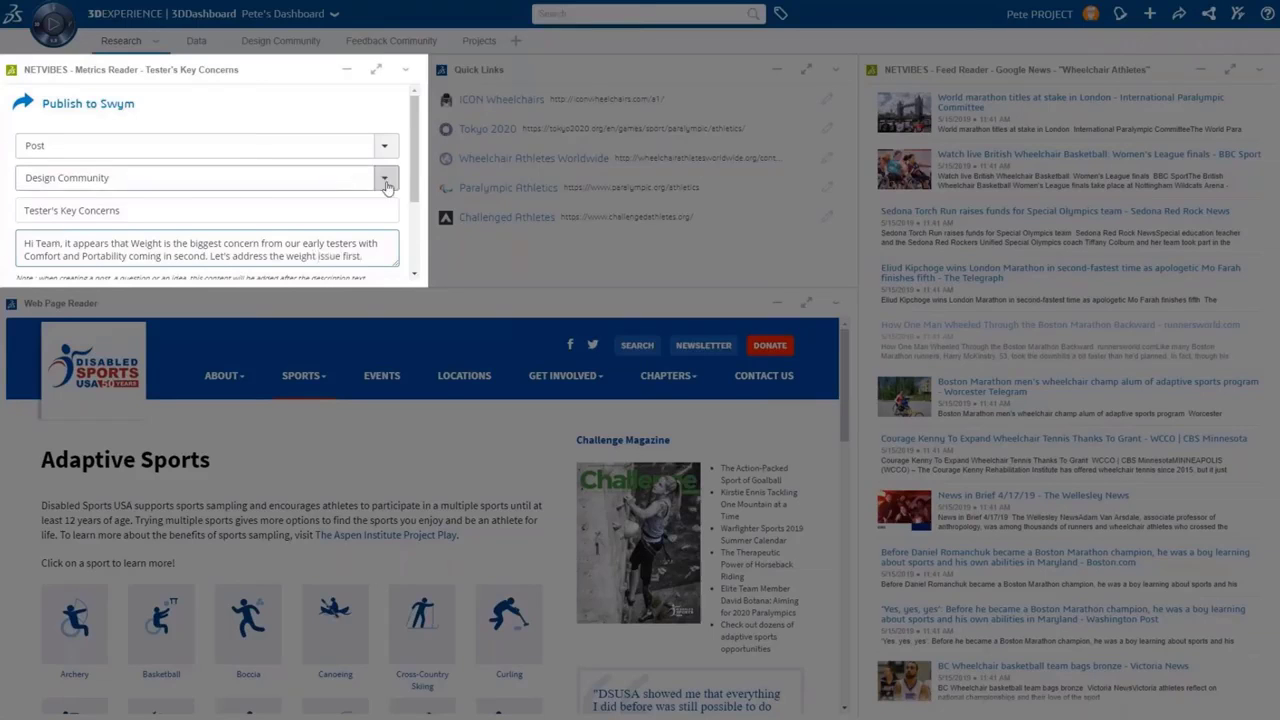
scroll(250, 220, "down", 2)
left_click(317, 251)
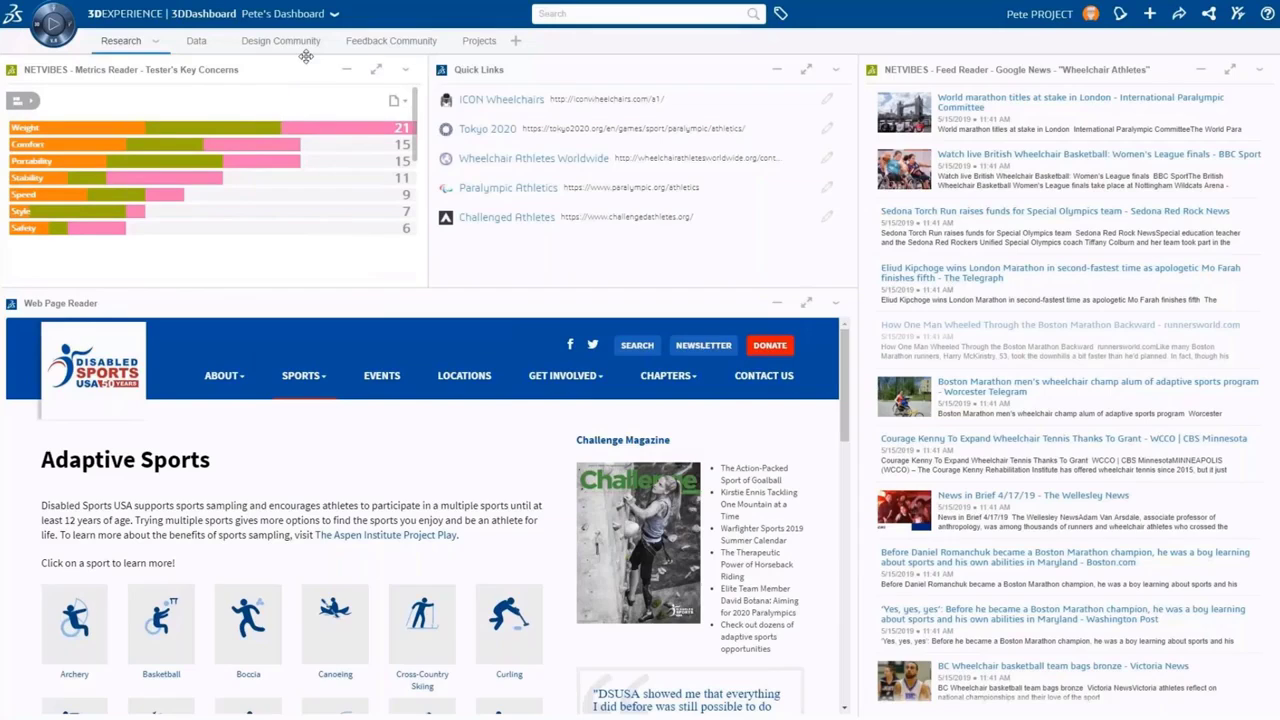
left_click(298, 45)
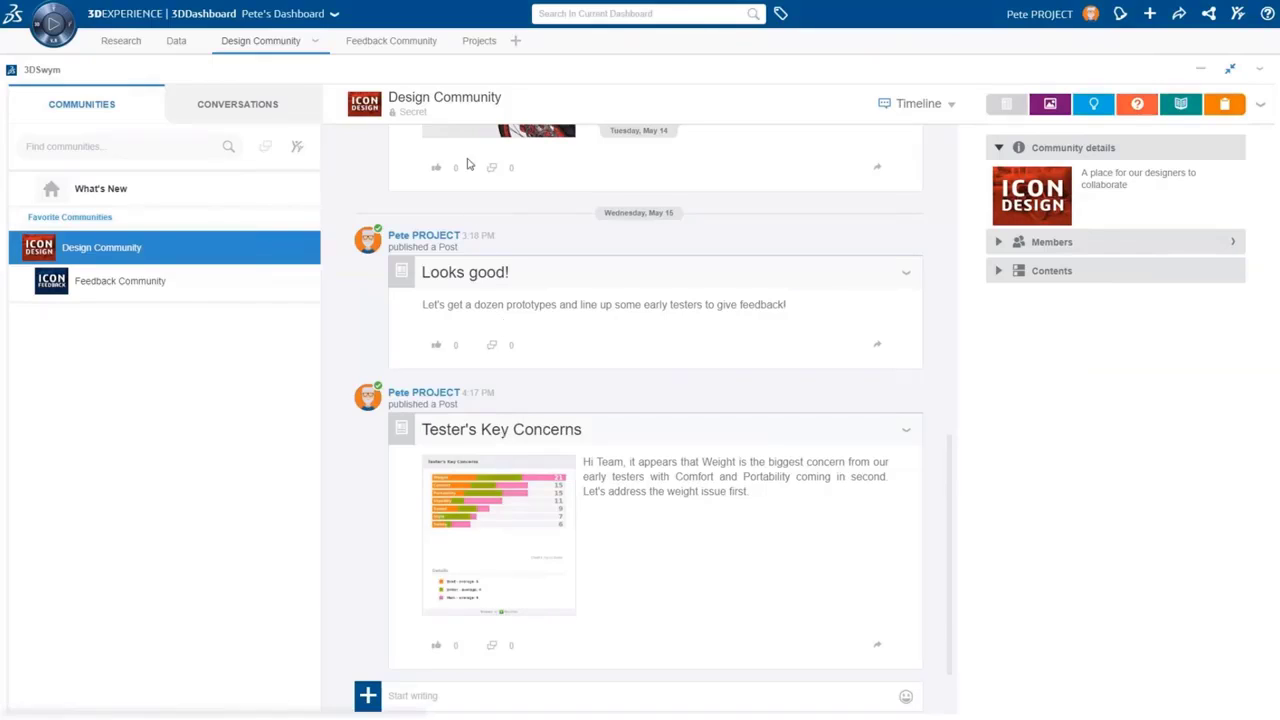
Create project 'Lightening of the ICON' with a bike photo and description 'Based on feedback we need to make some design changes'
left_click(476, 42)
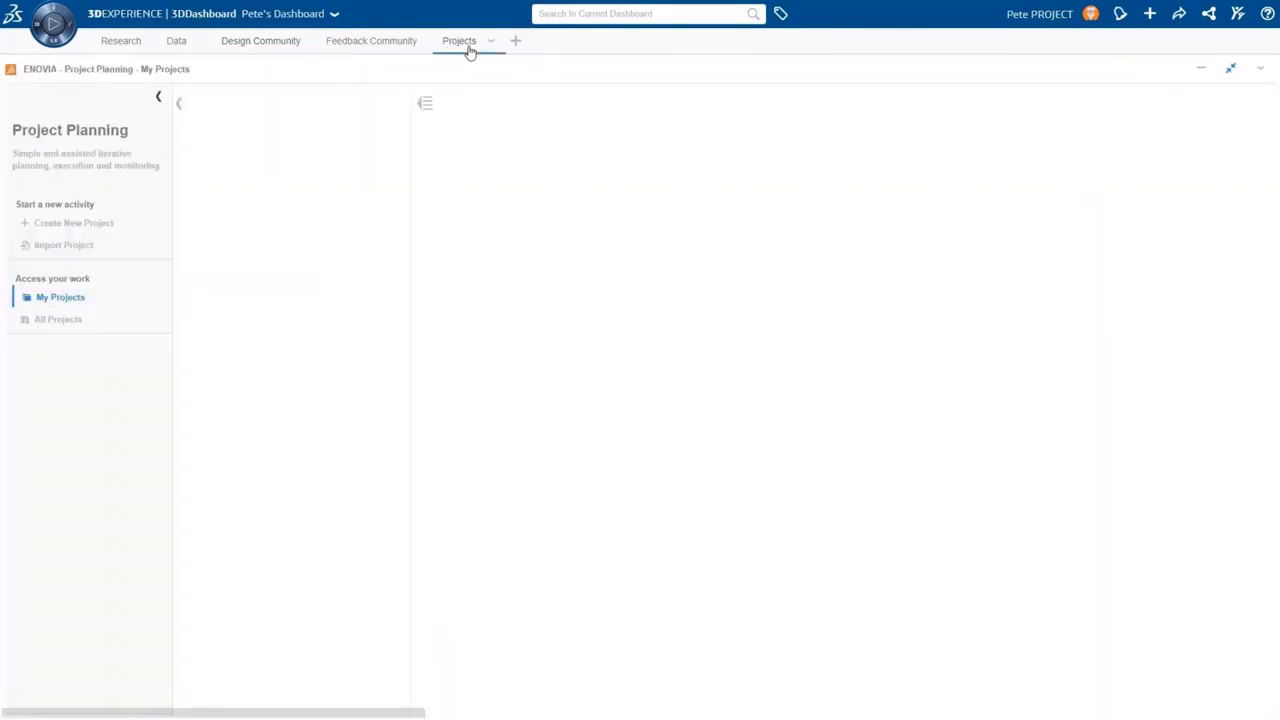
left_click(100, 225)
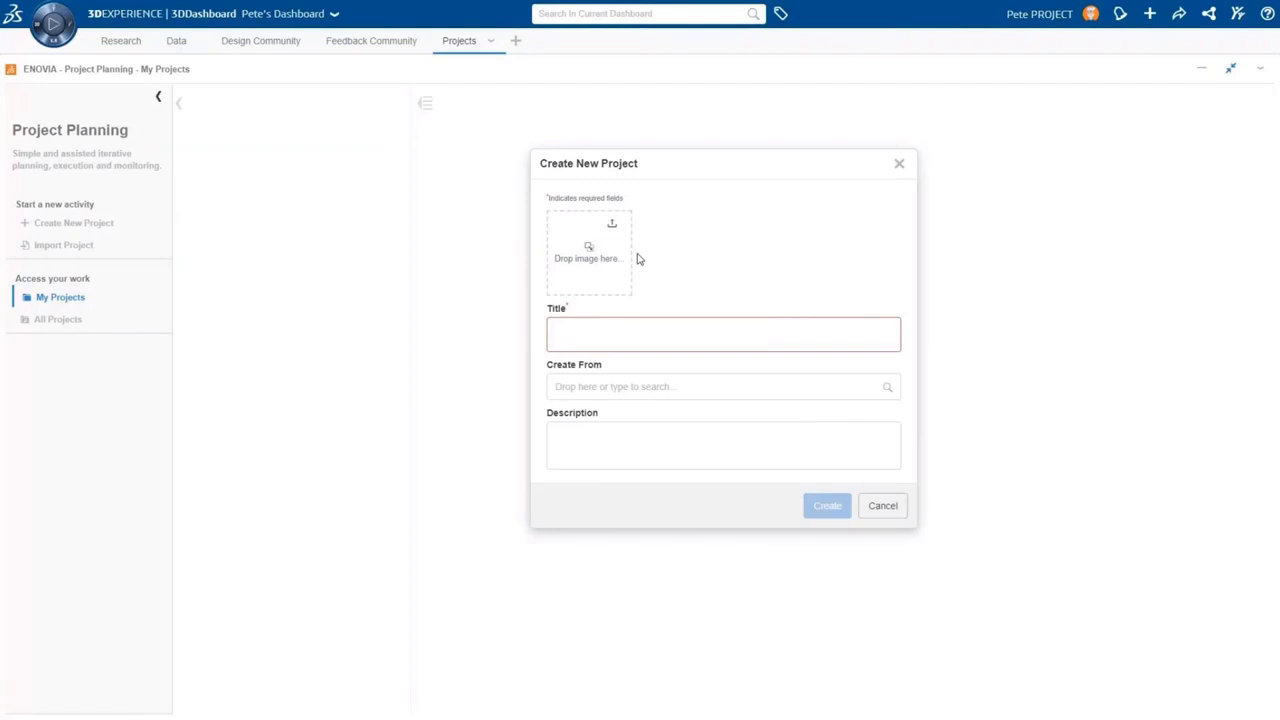
key("alt+Tab")
left_click_drag(1046, 163, 603, 258)
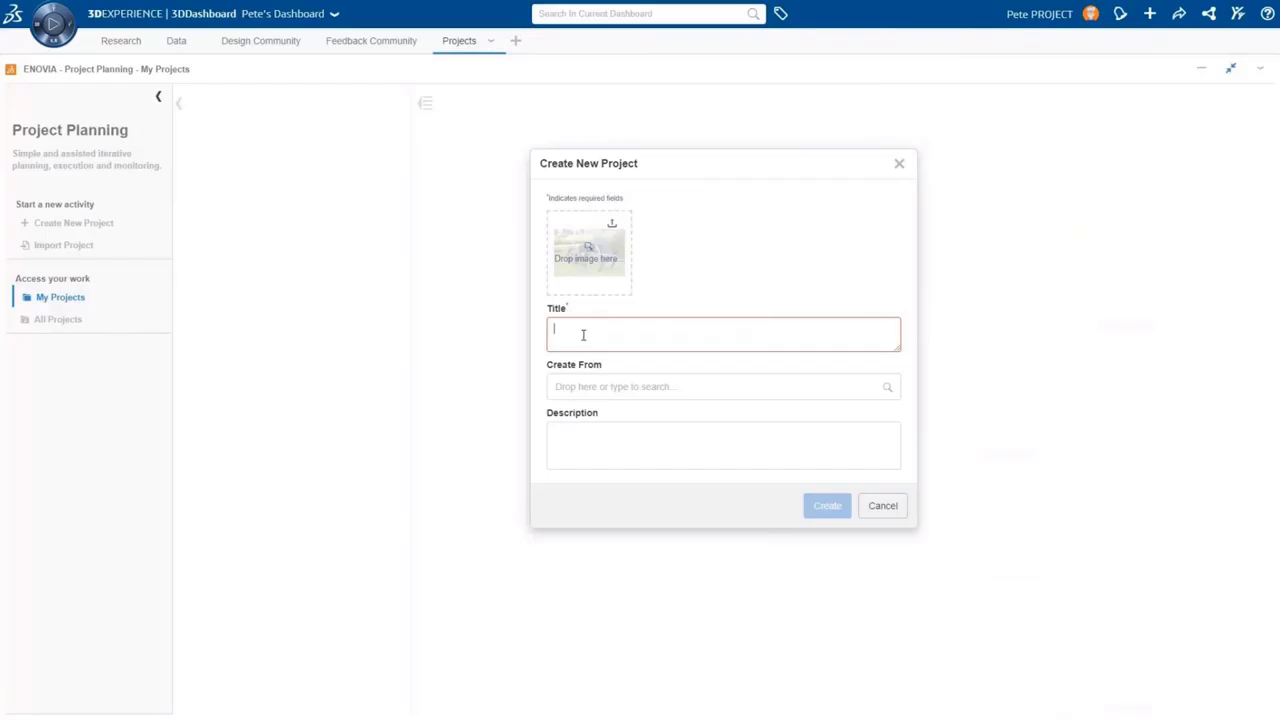
type("Lightening of the ICON")
left_click(714, 434)
type("Based on feedback ")
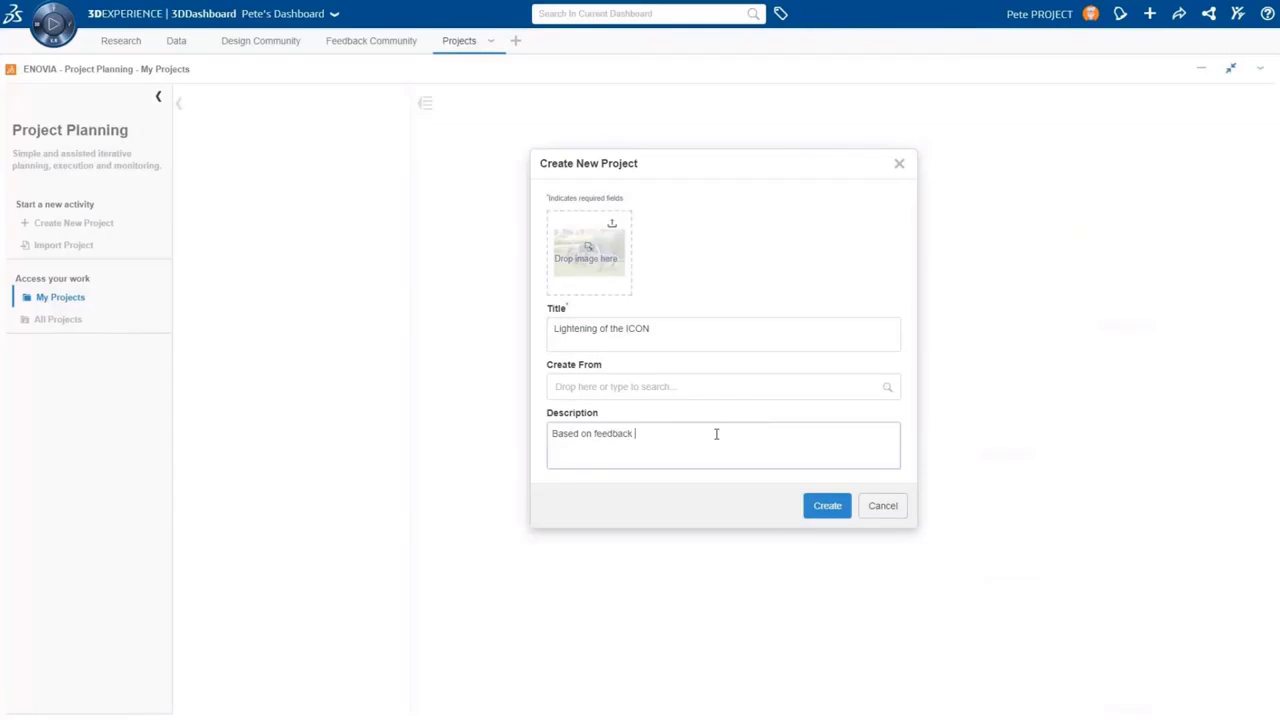
type("we need to make some design changes")
left_click(826, 506)
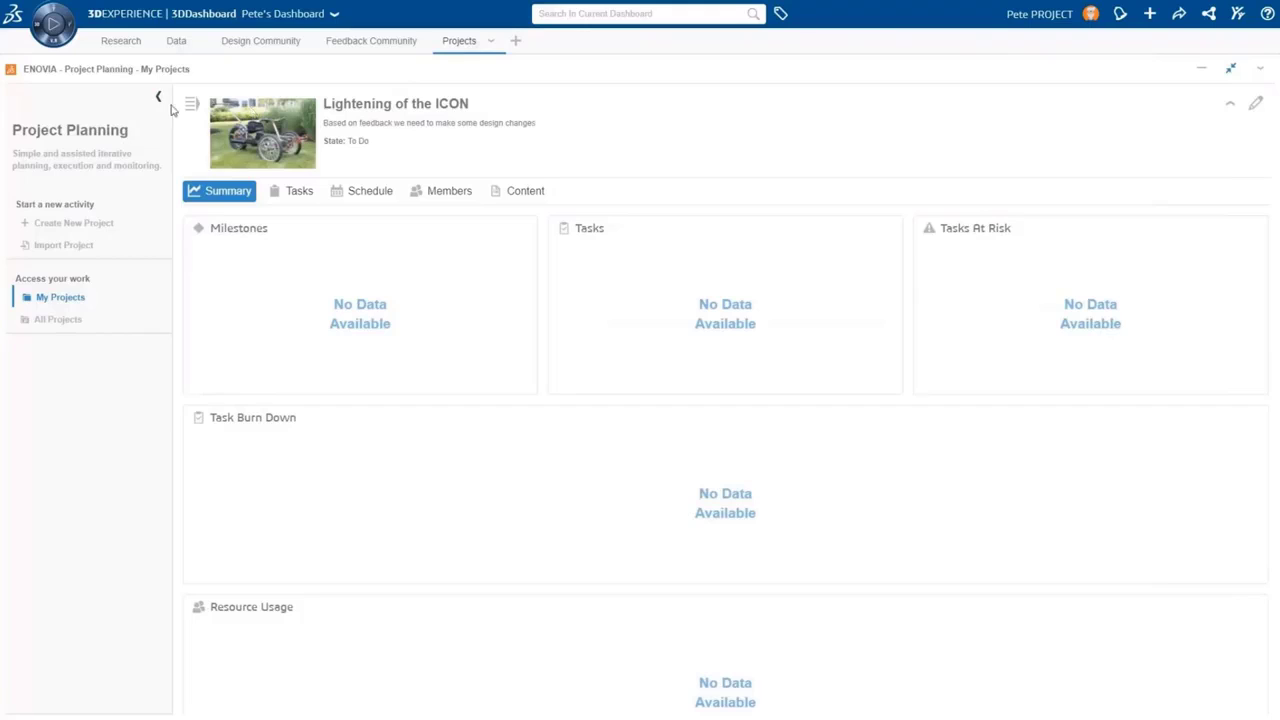
Add two designers and an analyst to the project's Members with the Author role
left_click(160, 100)
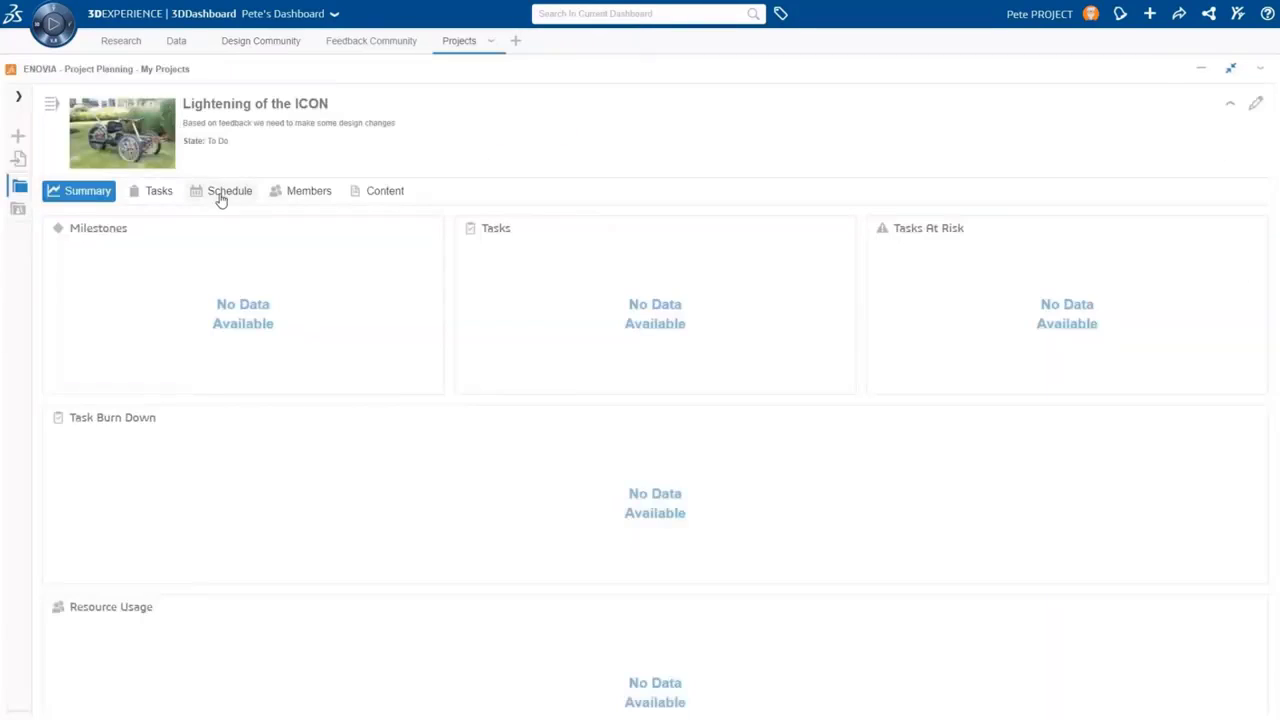
left_click(300, 191)
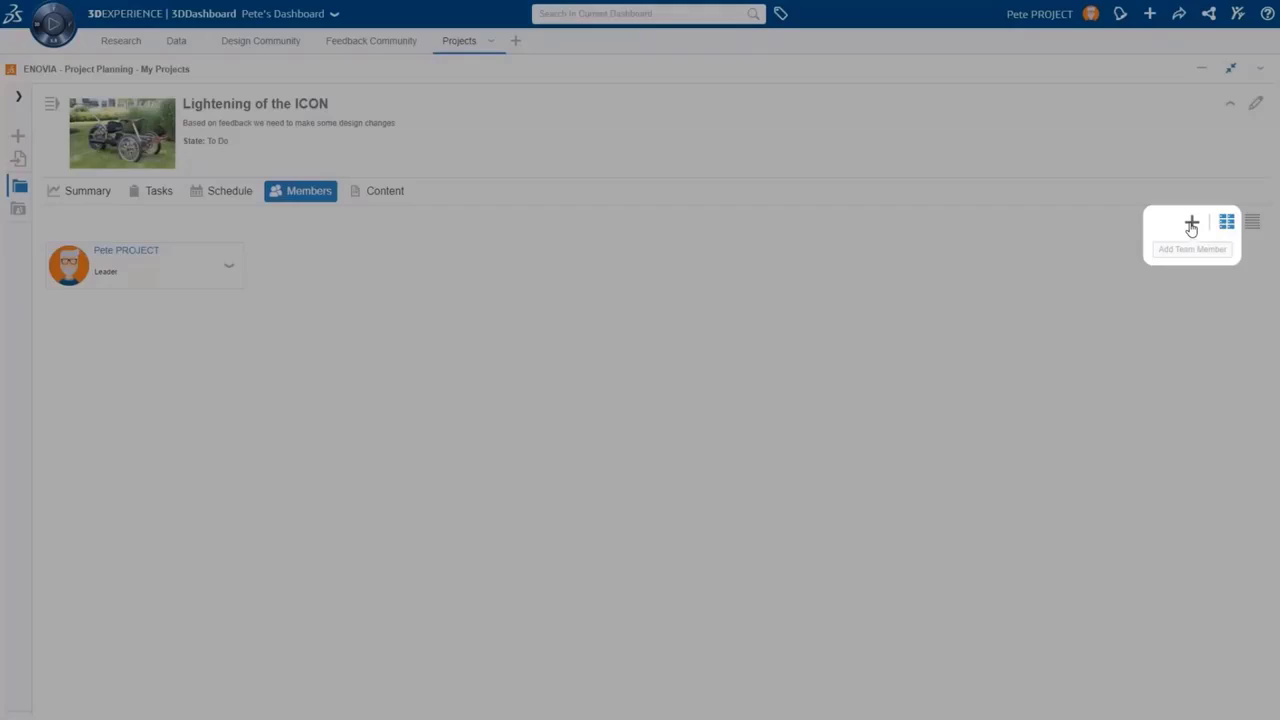
left_click(1190, 226)
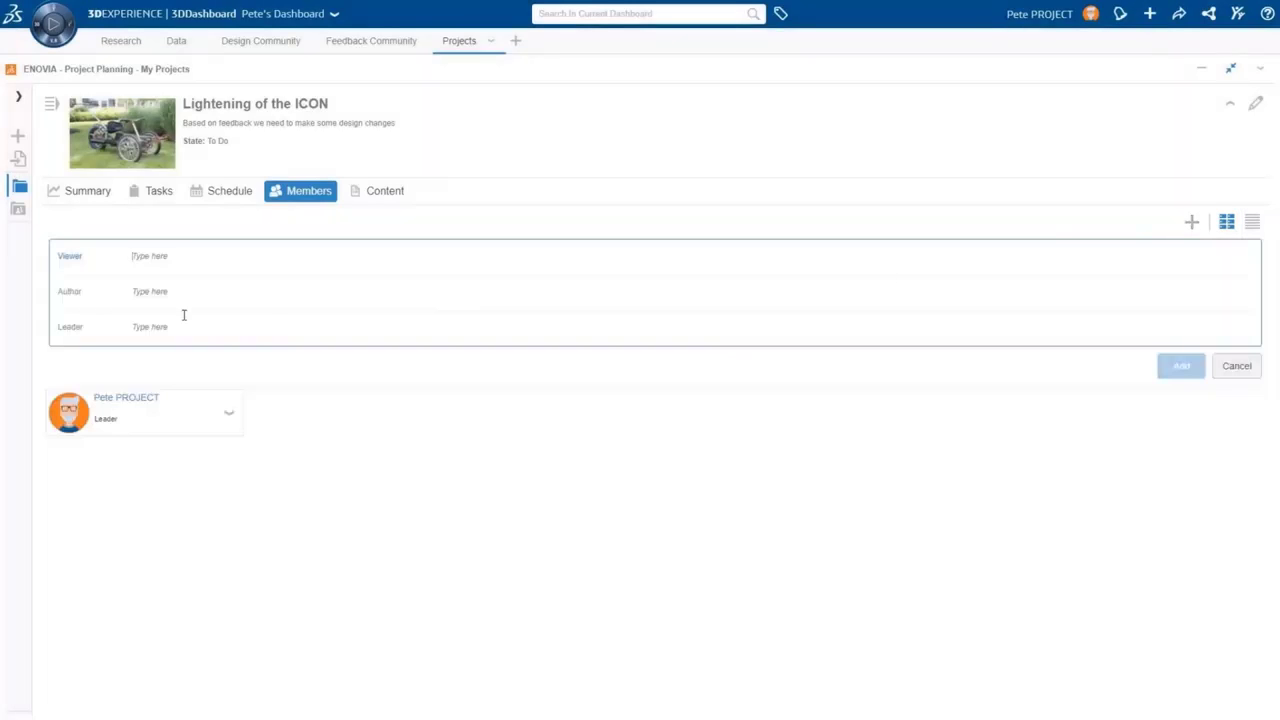
left_click(144, 292)
type("dobbie")
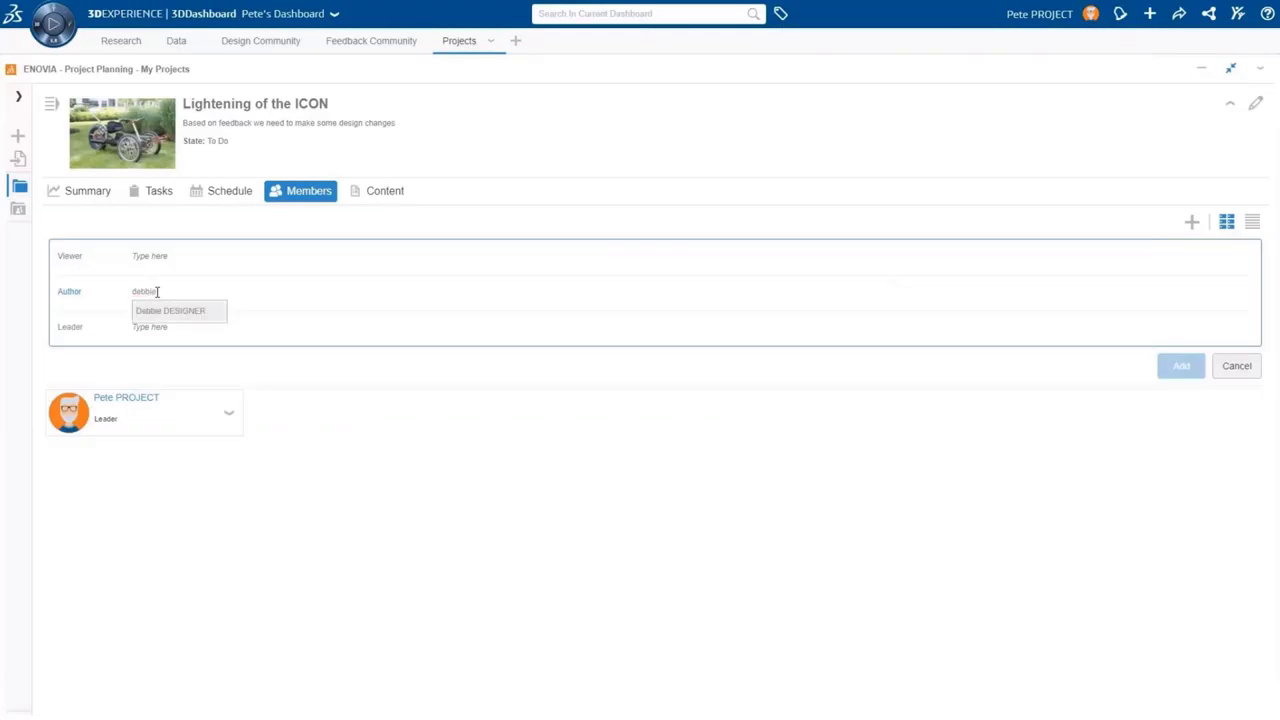
left_click(153, 312)
type("don")
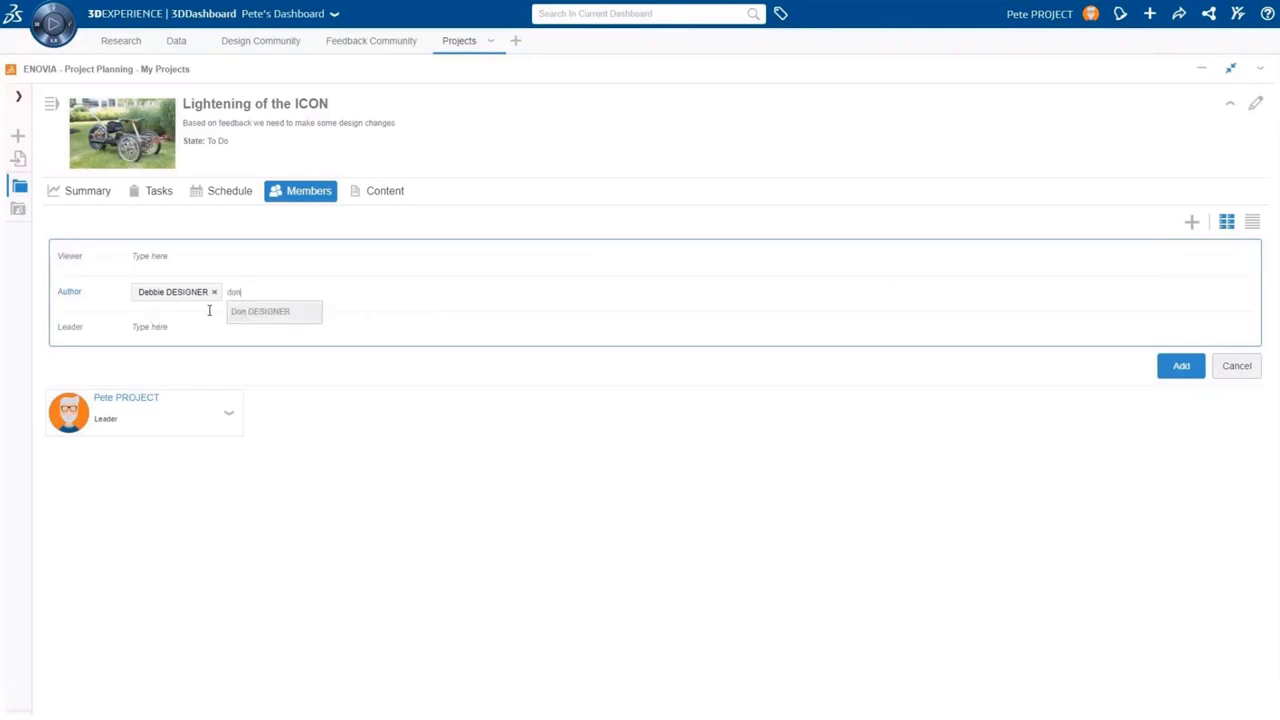
left_click(249, 316)
type("adam")
left_click(331, 315)
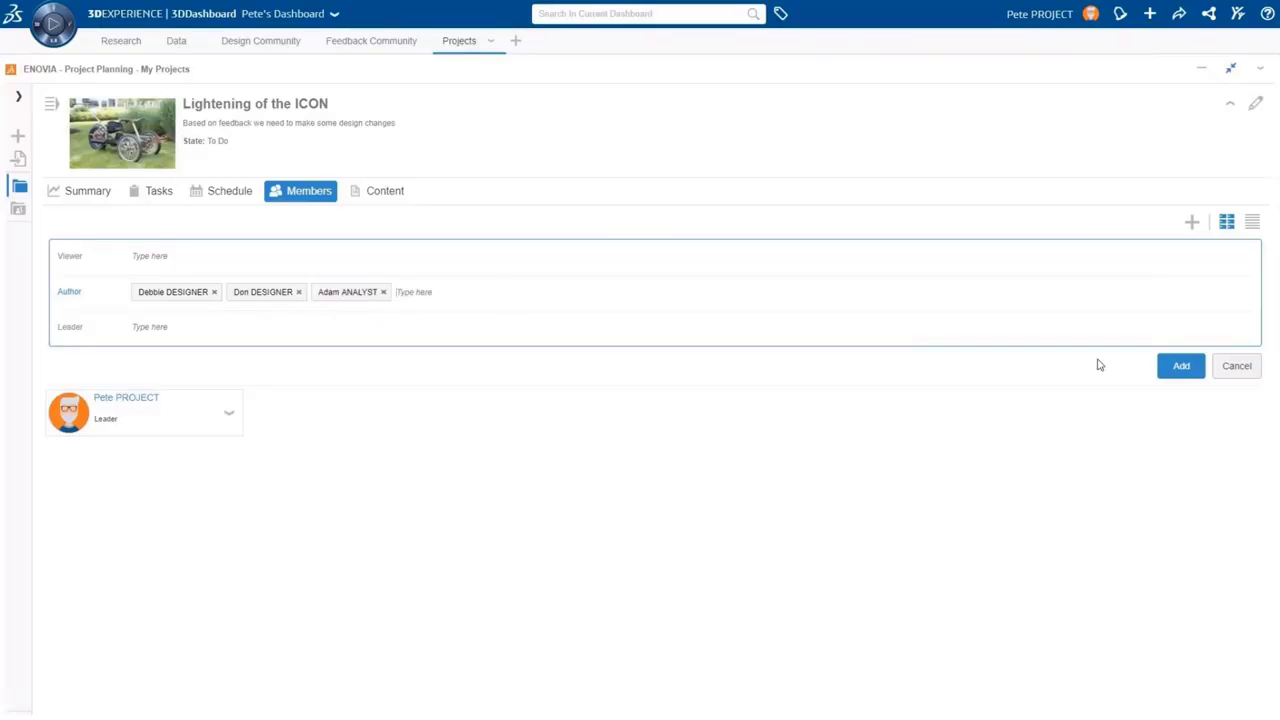
left_click(1179, 366)
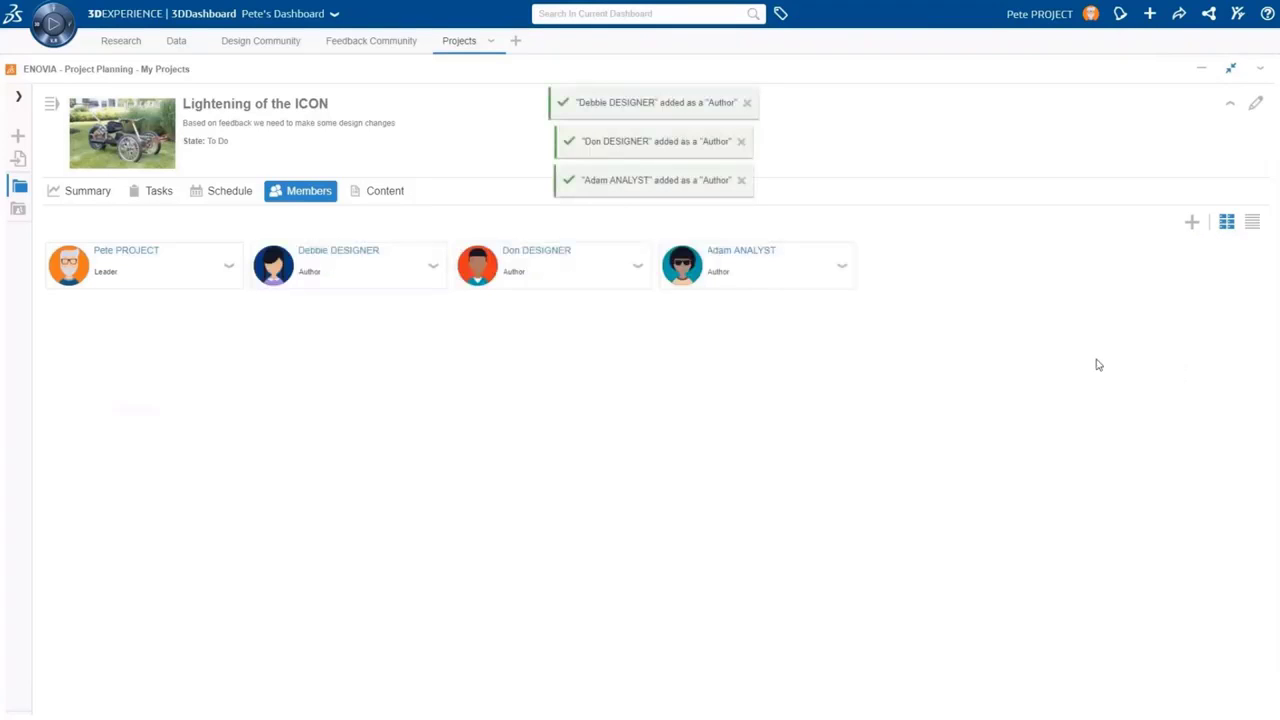
On the schedule timeline, create milestone 'Share final design with testers' dated June 30, 2019
left_click(226, 197)
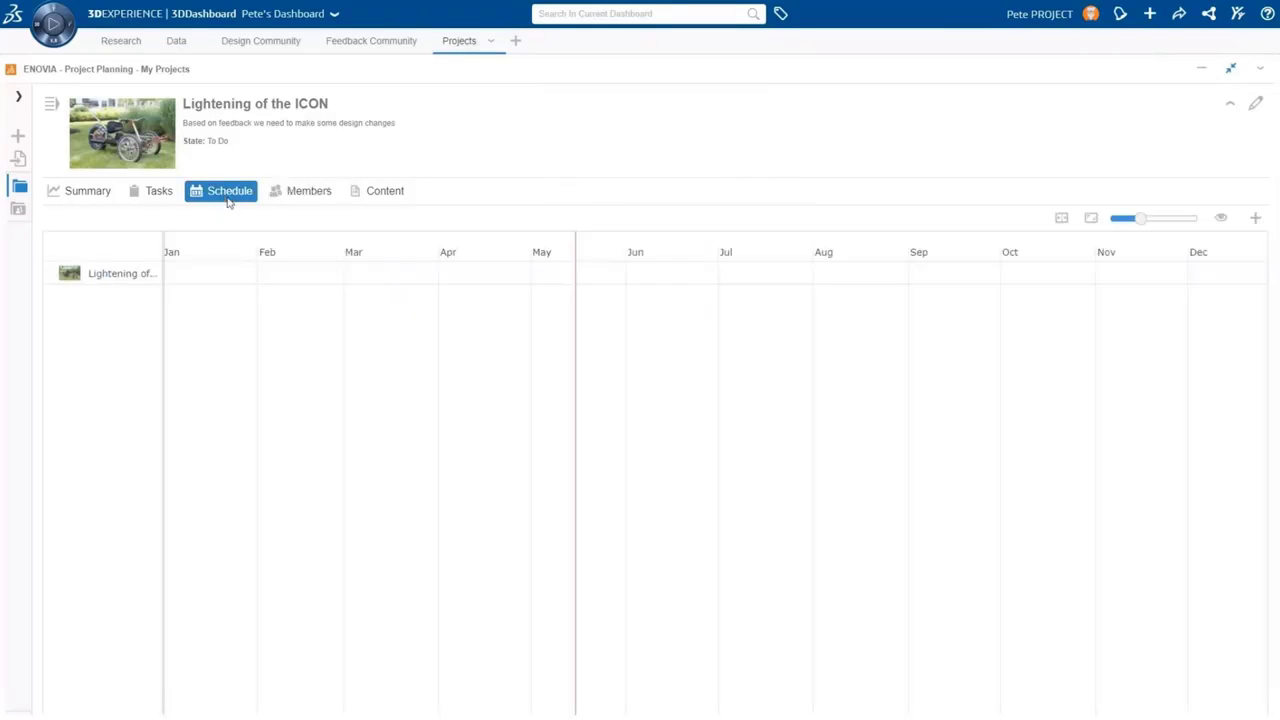
left_click_drag(1141, 218, 1149, 218)
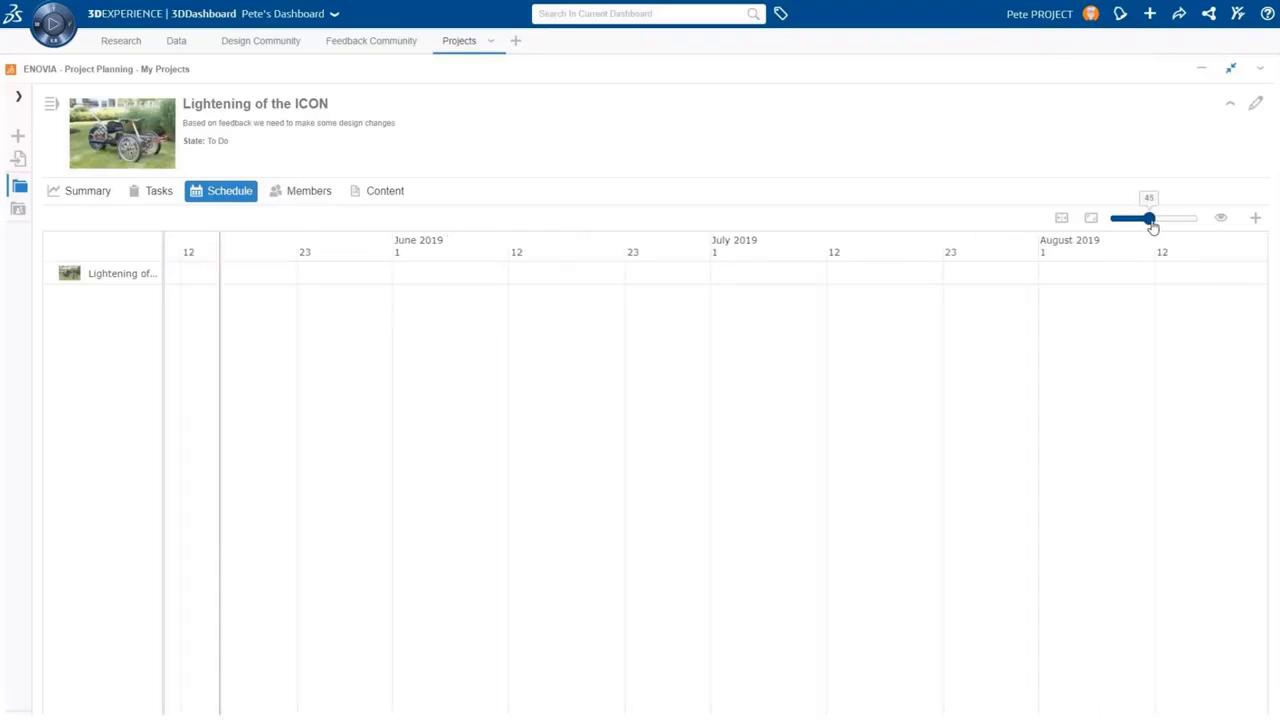
left_click_drag(446, 426, 676, 425)
left_click(1255, 217)
left_click(1218, 296)
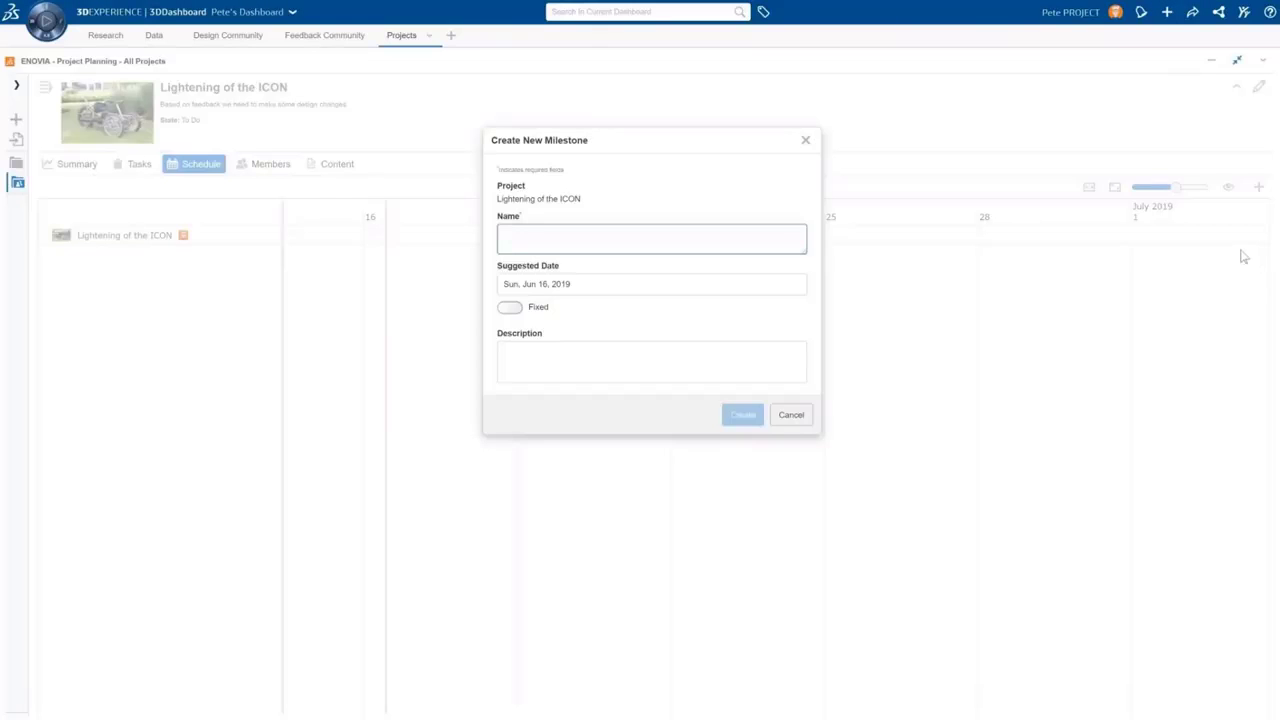
type("Share final design with testers")
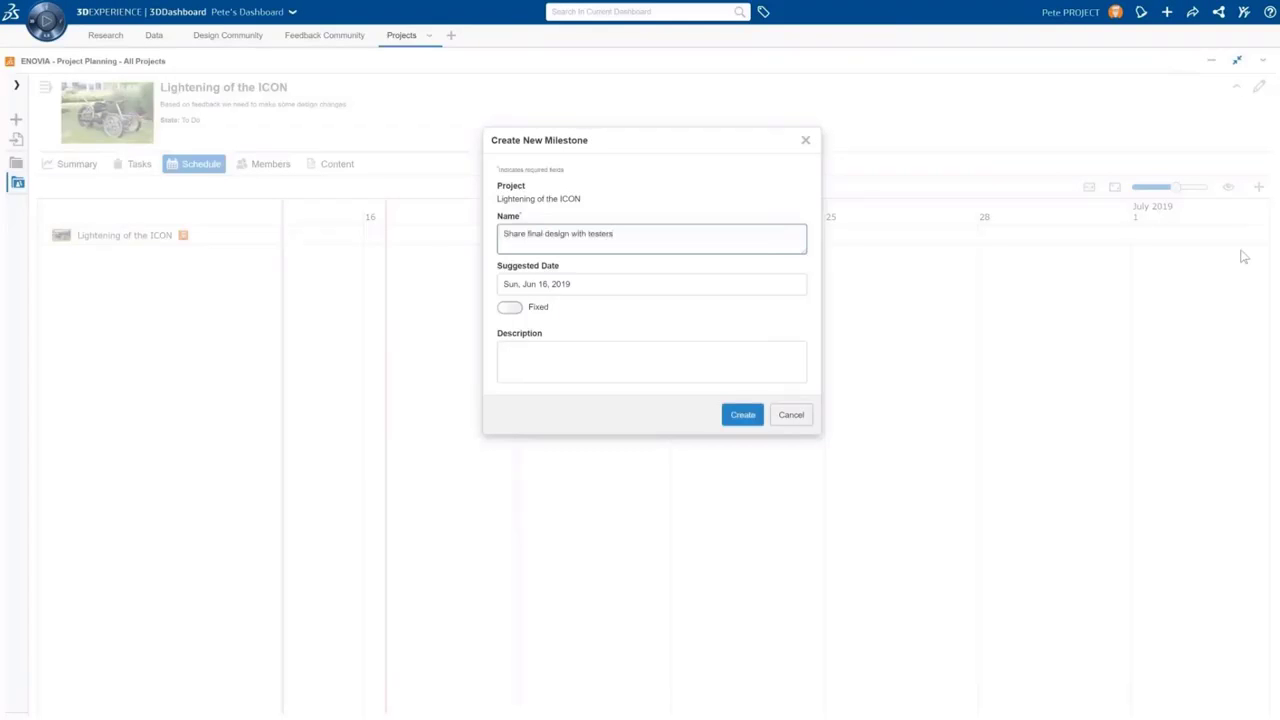
left_click(725, 280)
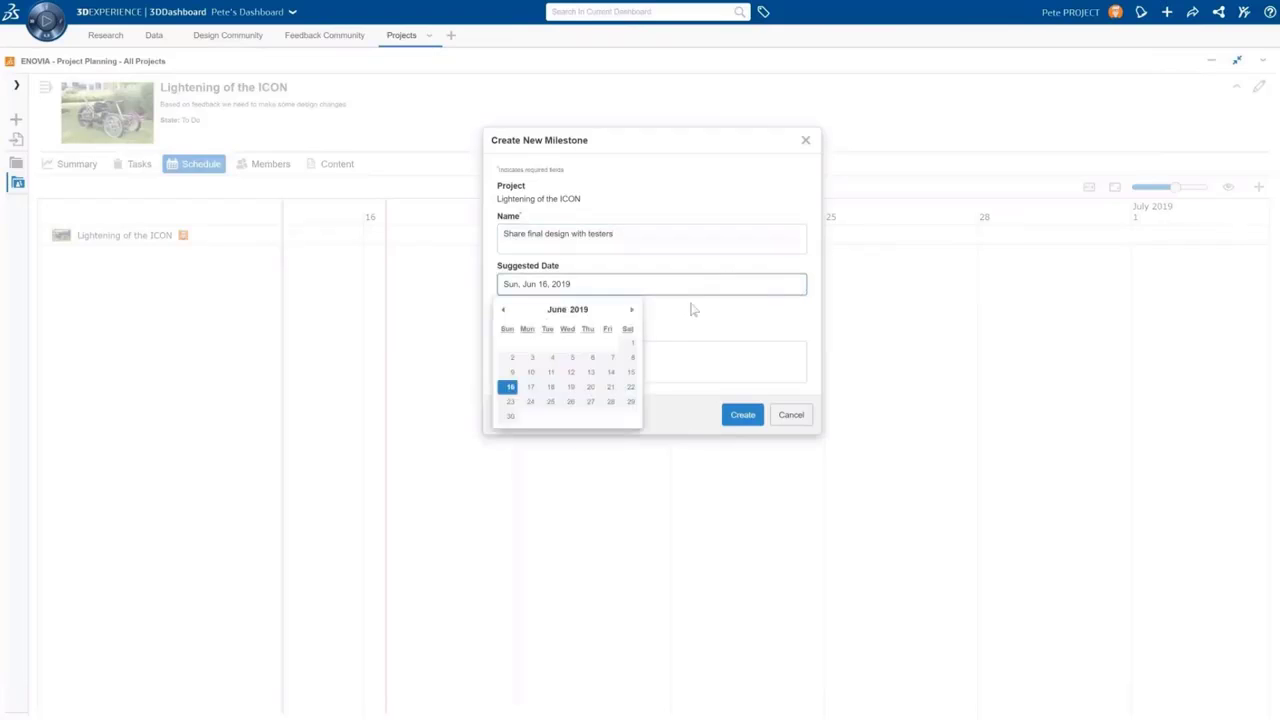
left_click(509, 417)
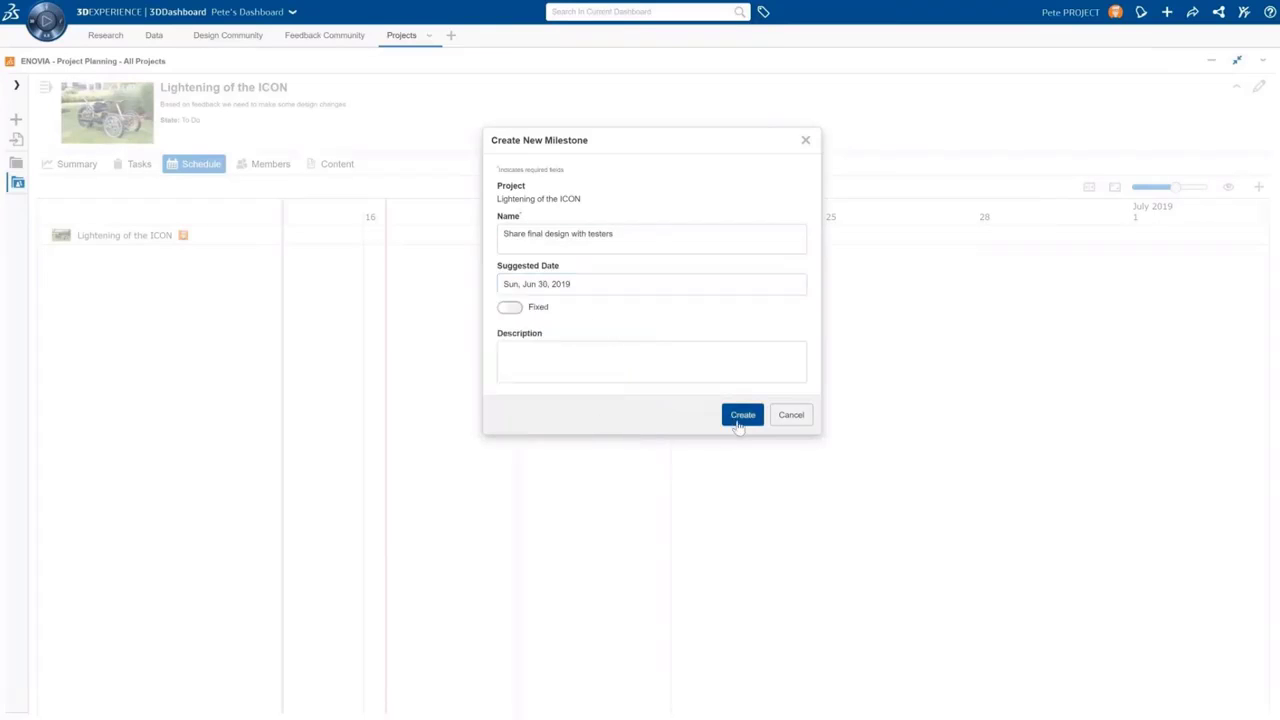
left_click(741, 415)
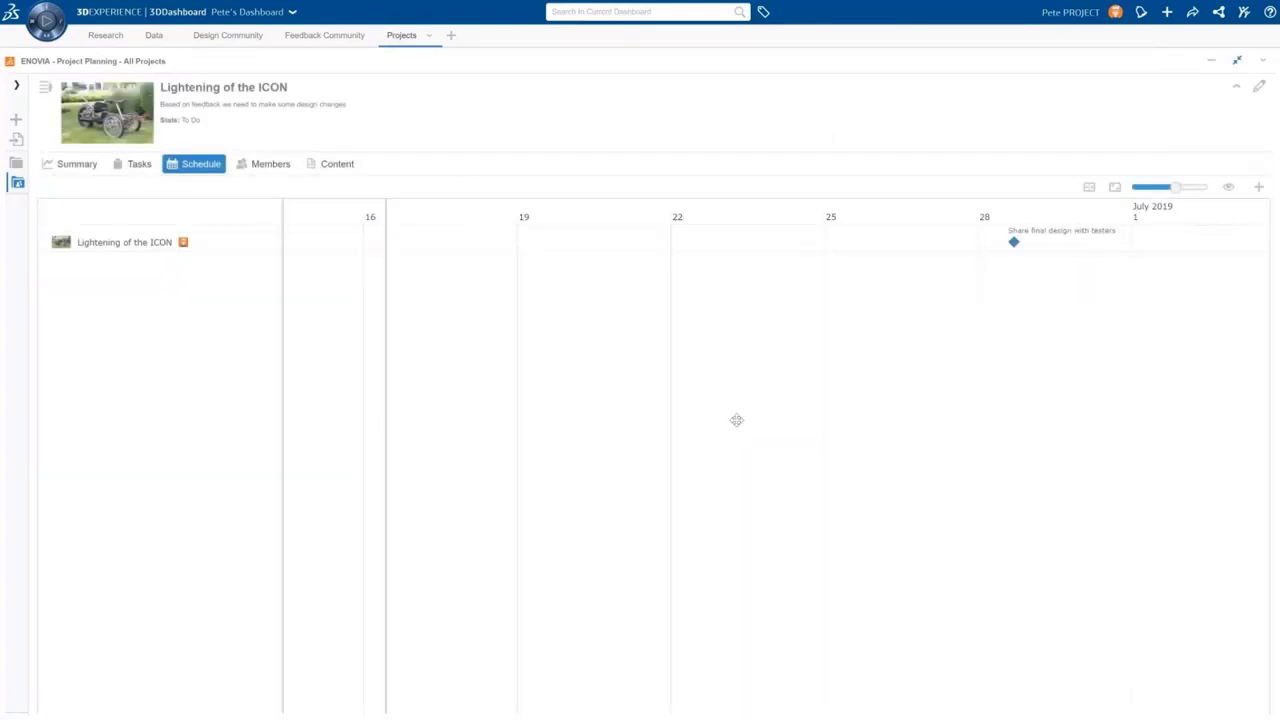
Add a new task named 'Remove unnecessary material' to the schedule
left_click(1258, 187)
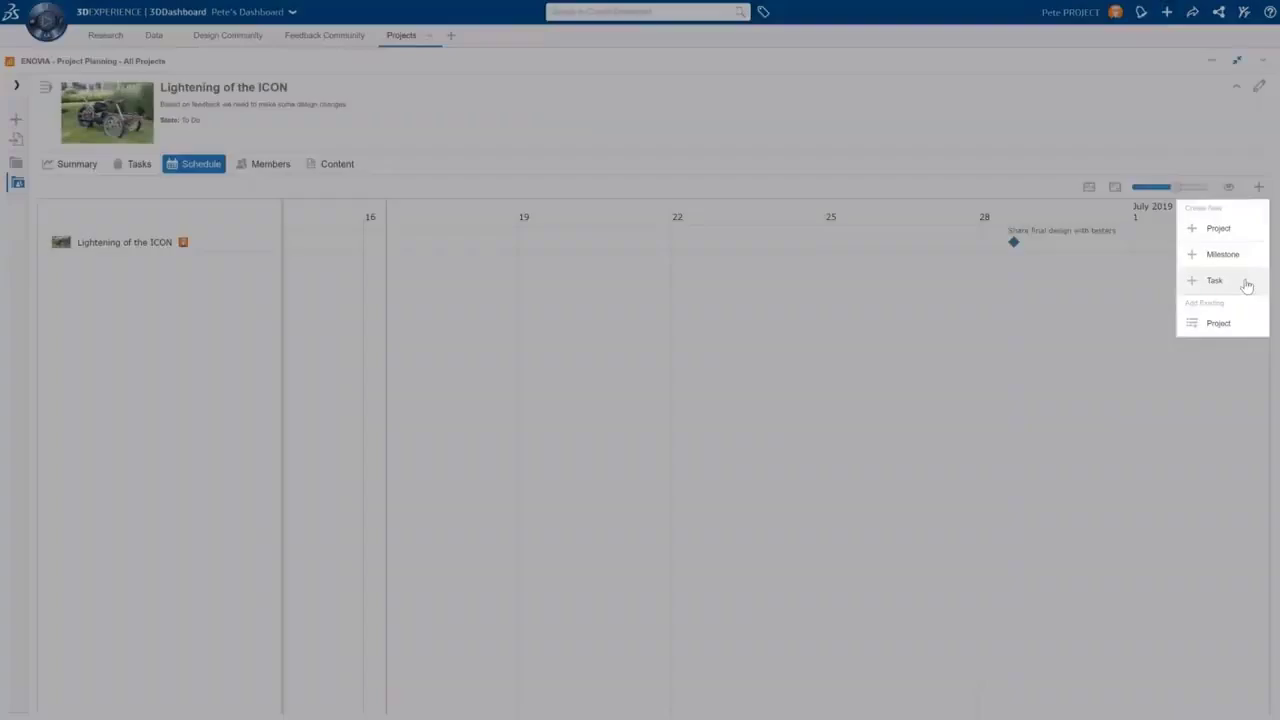
left_click(1214, 280)
type("Remove unnecessary material")
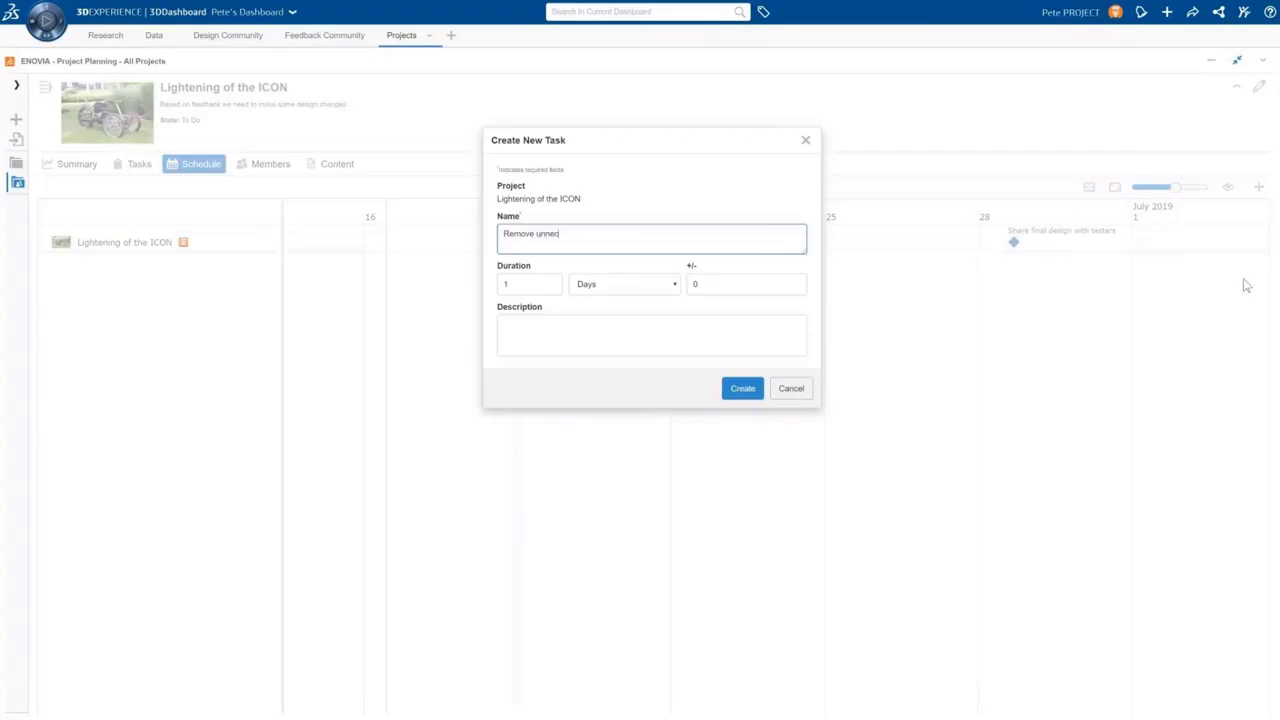
left_click(532, 286)
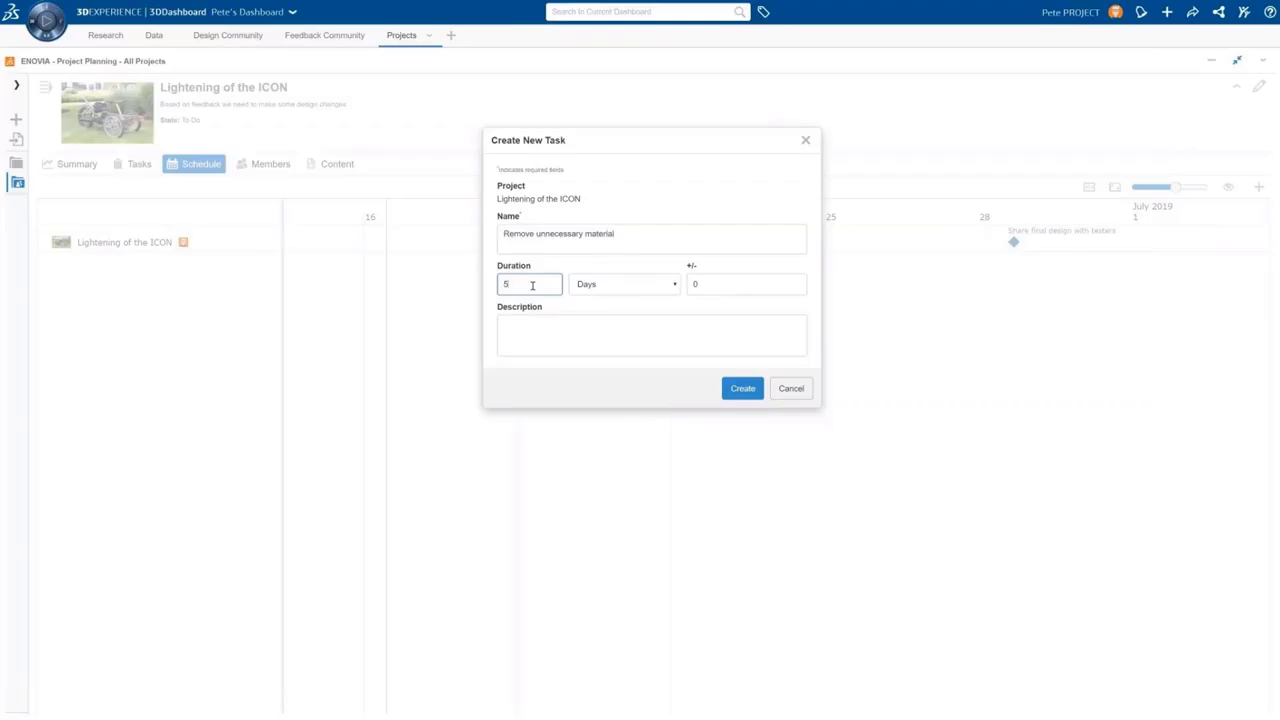
left_click(742, 389)
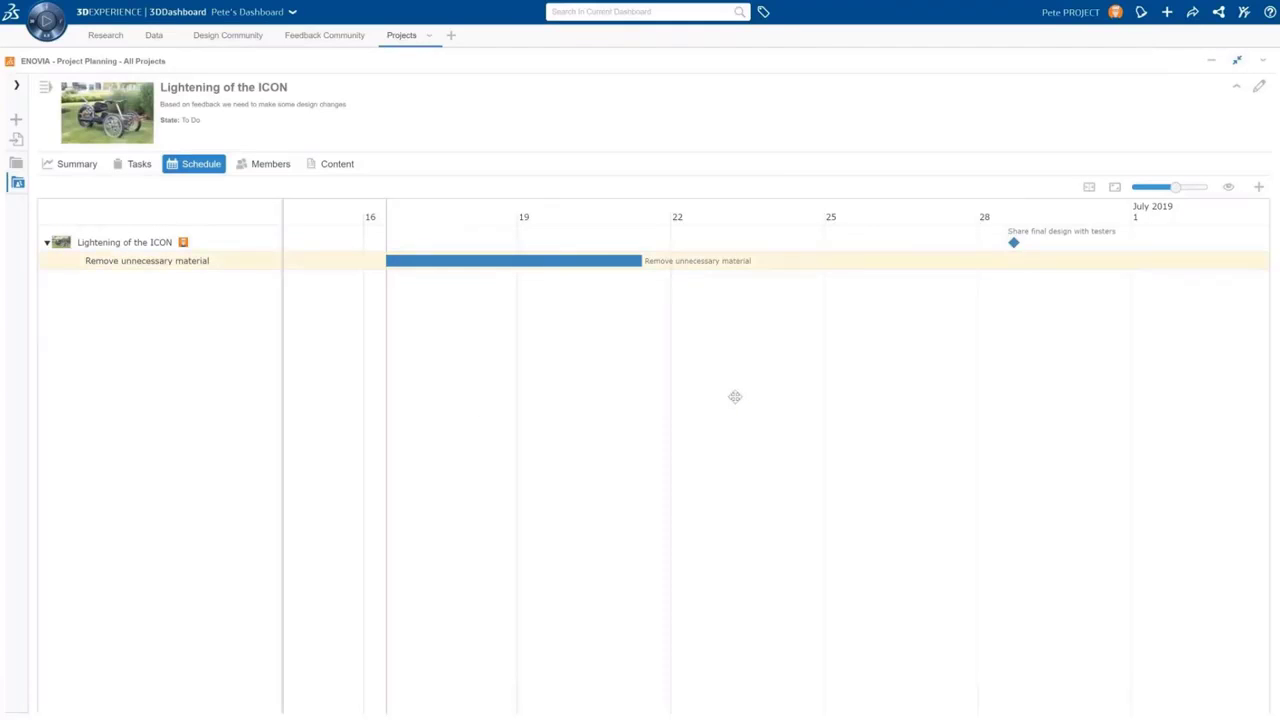
Assign the analyst and both designers to the Remove unnecessary material task
left_click(529, 261)
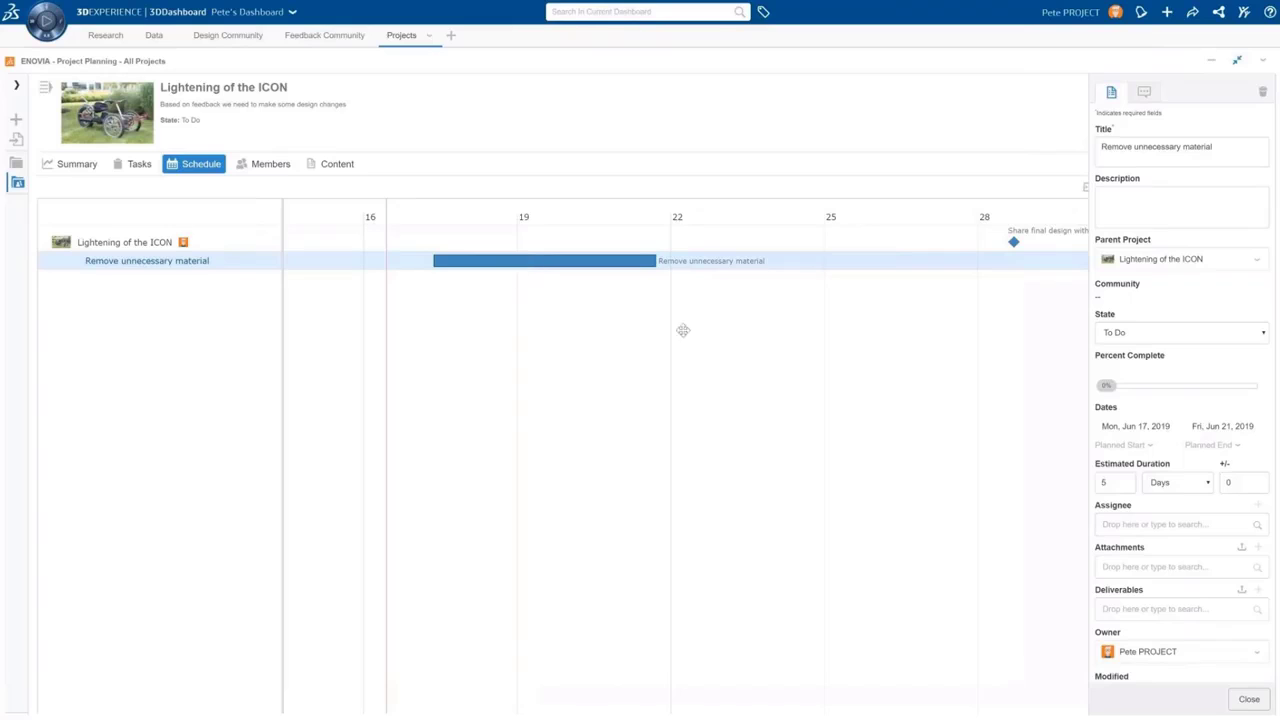
left_click(1152, 527)
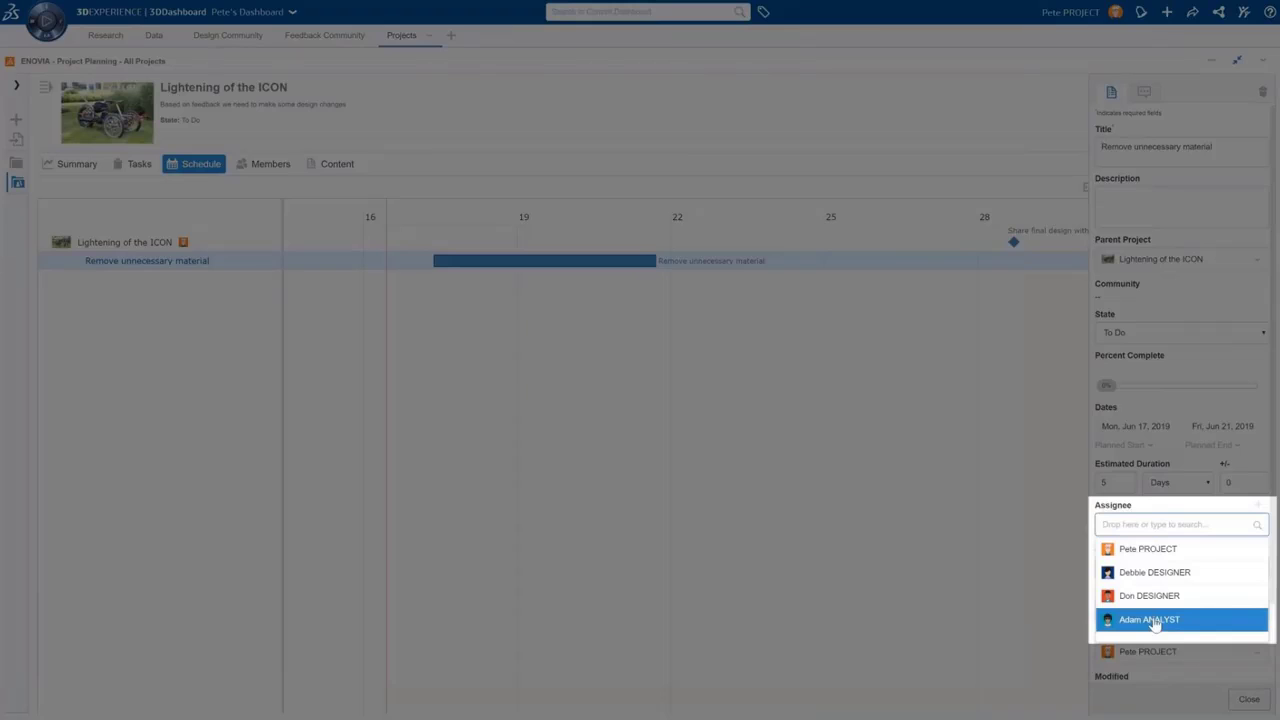
left_click(1152, 620)
left_click(1137, 526)
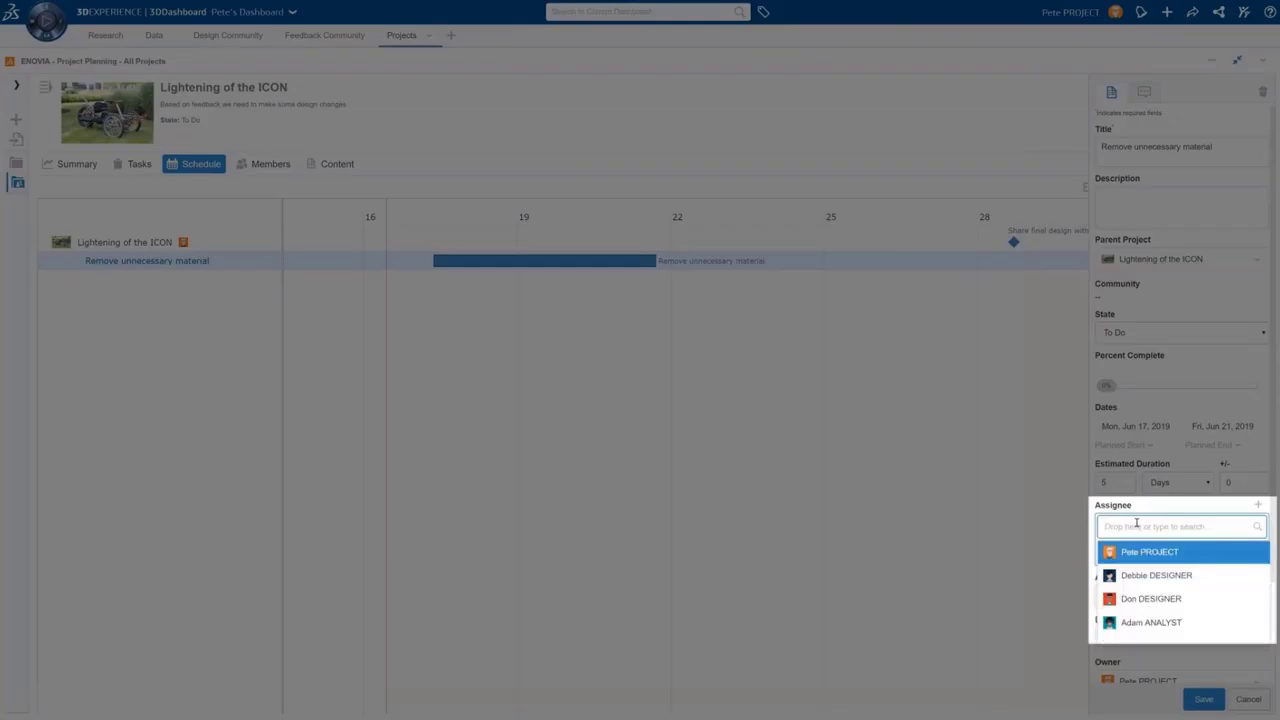
left_click(1145, 596)
left_click(1142, 526)
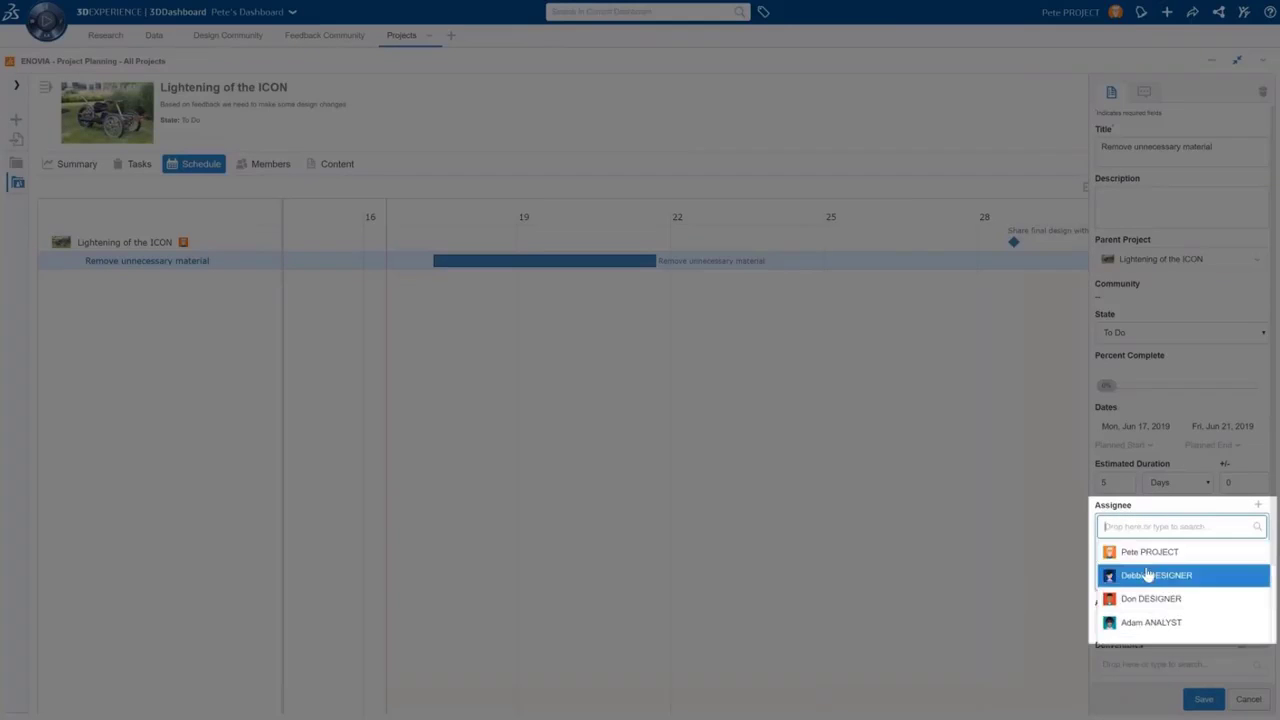
left_click(1145, 573)
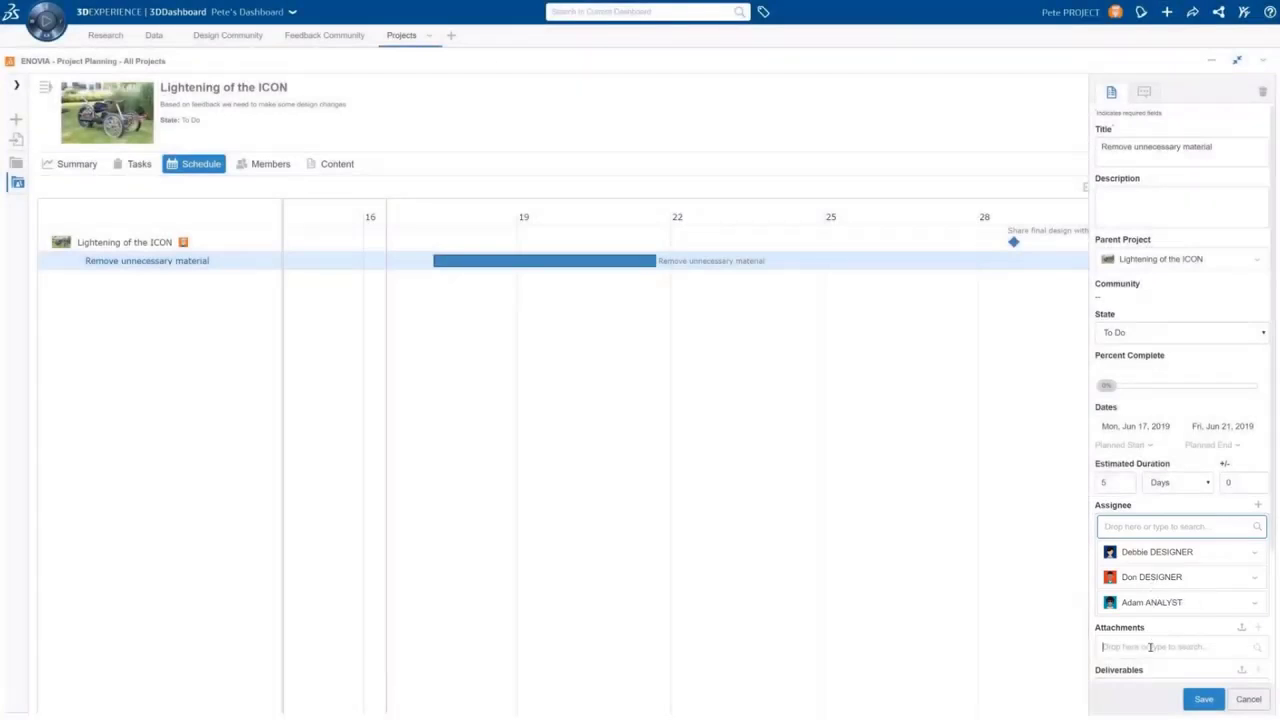
Attach the ICON Top Level model to the task and save it
left_click(1150, 648)
type("top leve")
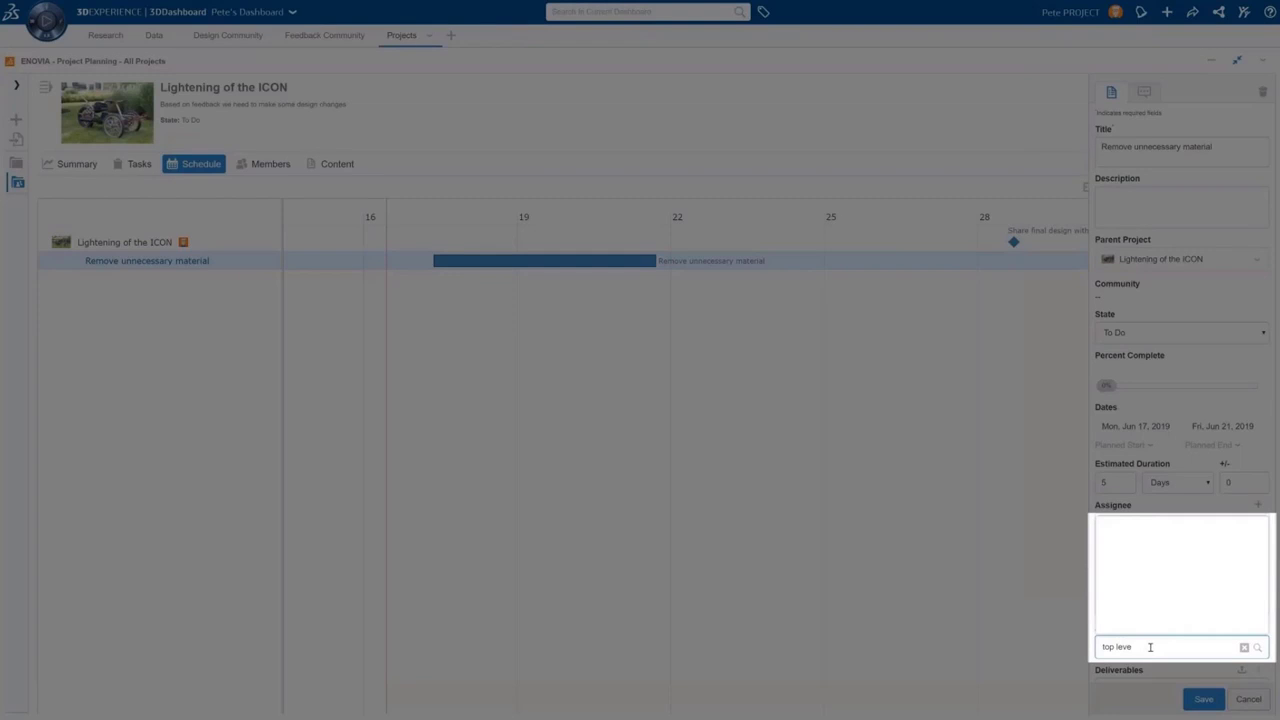
type("l icon")
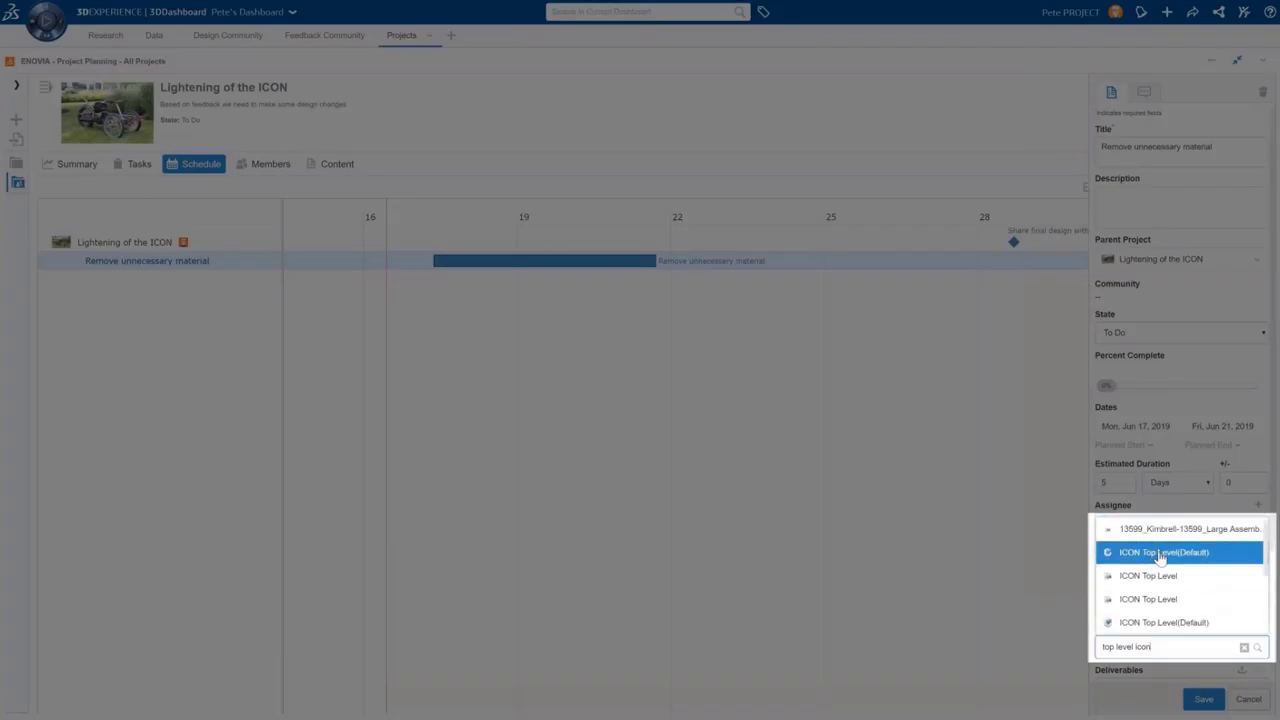
left_click(1160, 553)
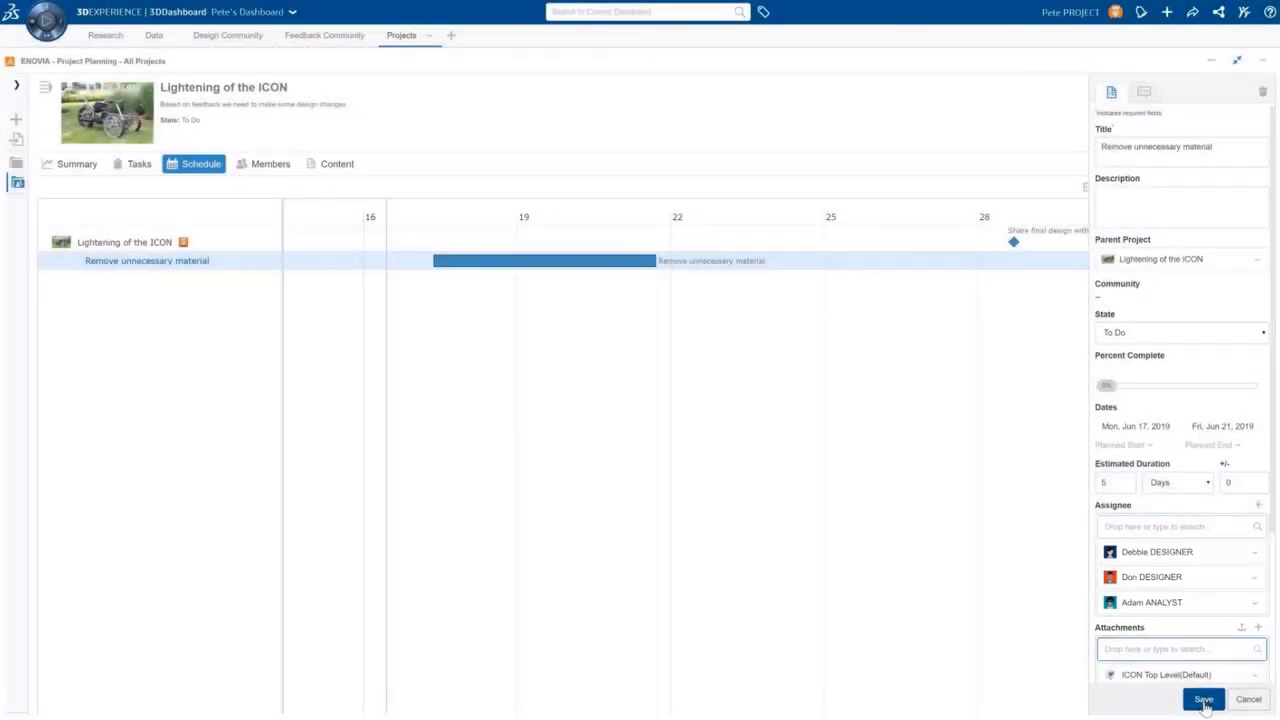
left_click(1205, 700)
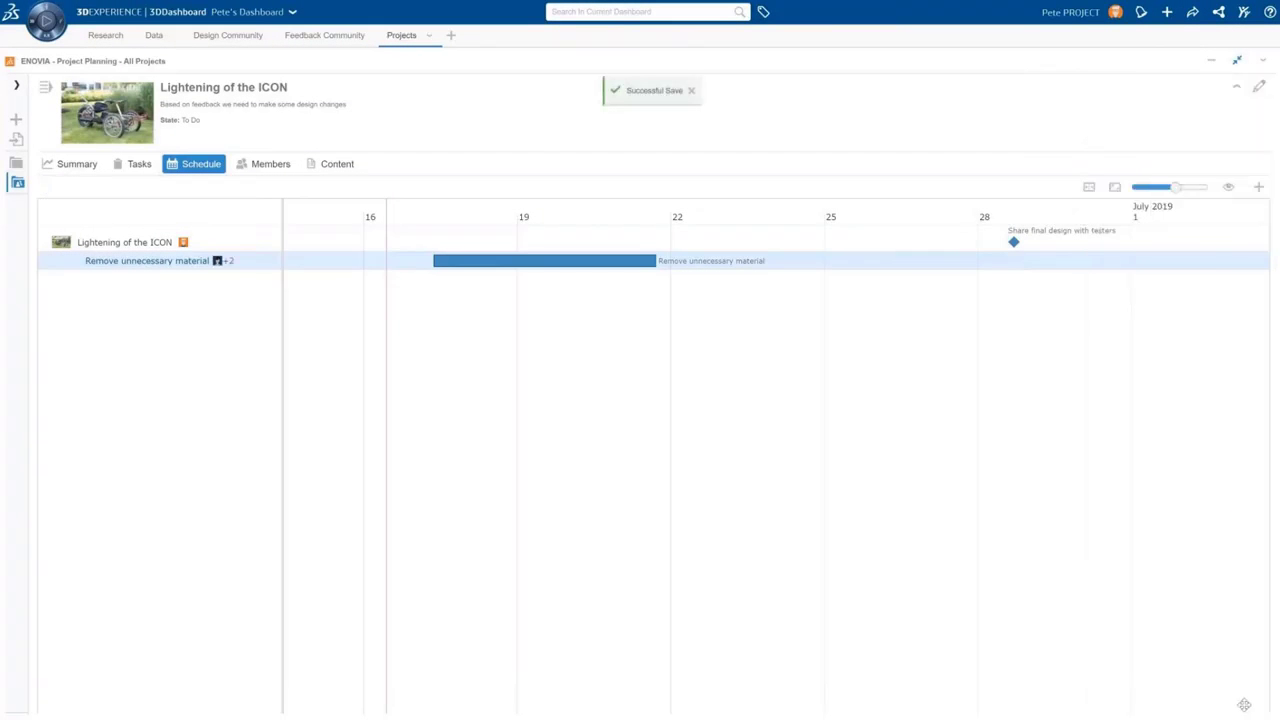
Create the 'Marketing images of new design' task and assign it to a designer
left_click(1258, 187)
left_click(1232, 281)
type("Marketing images of new design")
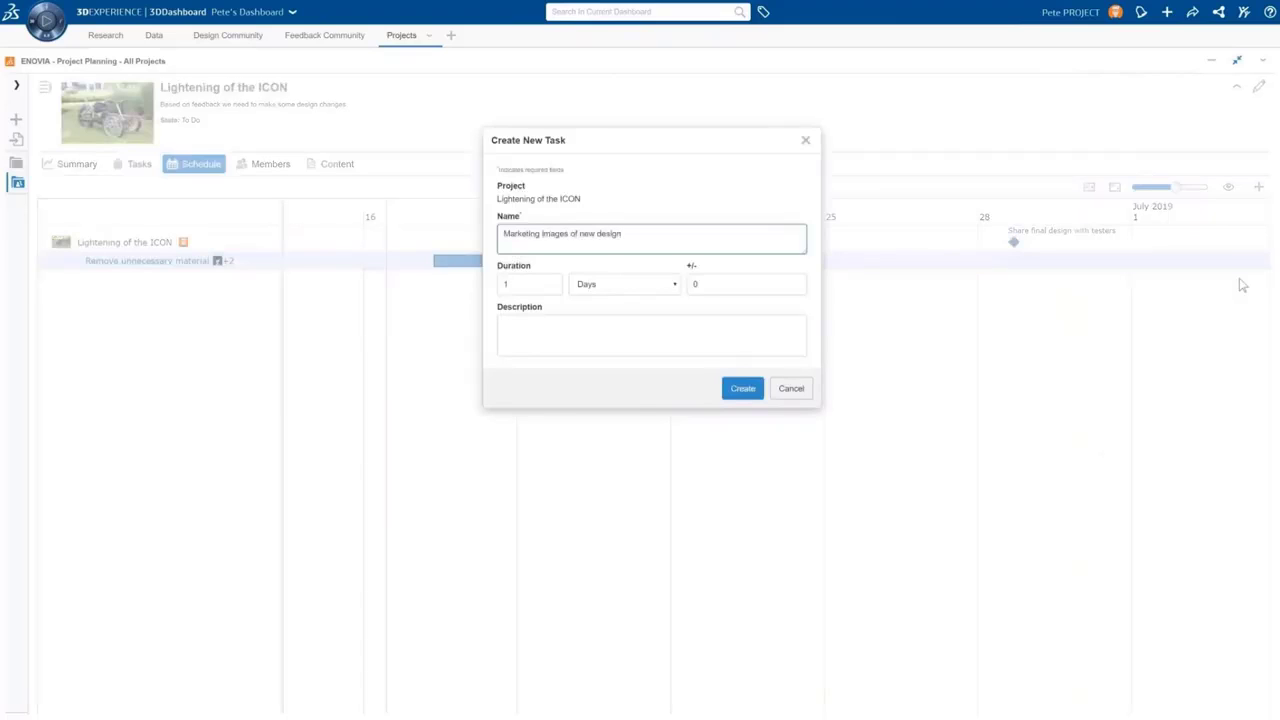
left_click(543, 284)
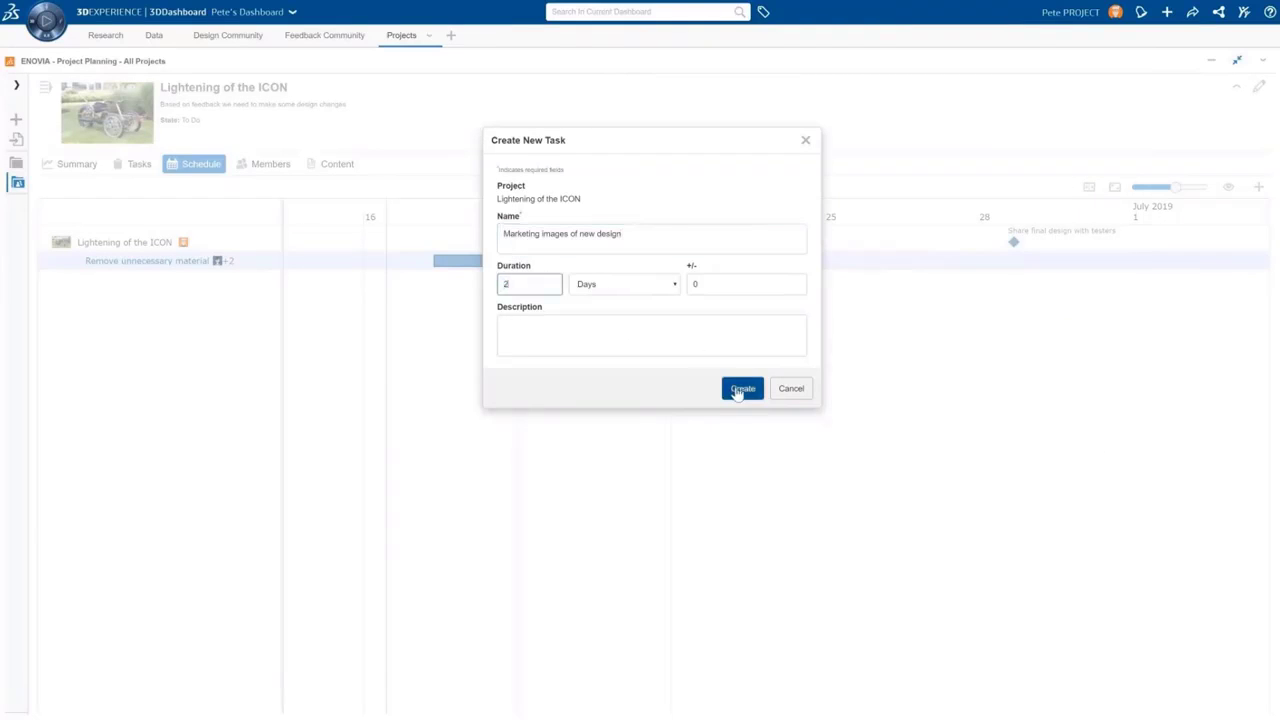
left_click(743, 388)
left_click_drag(431, 279, 451, 286)
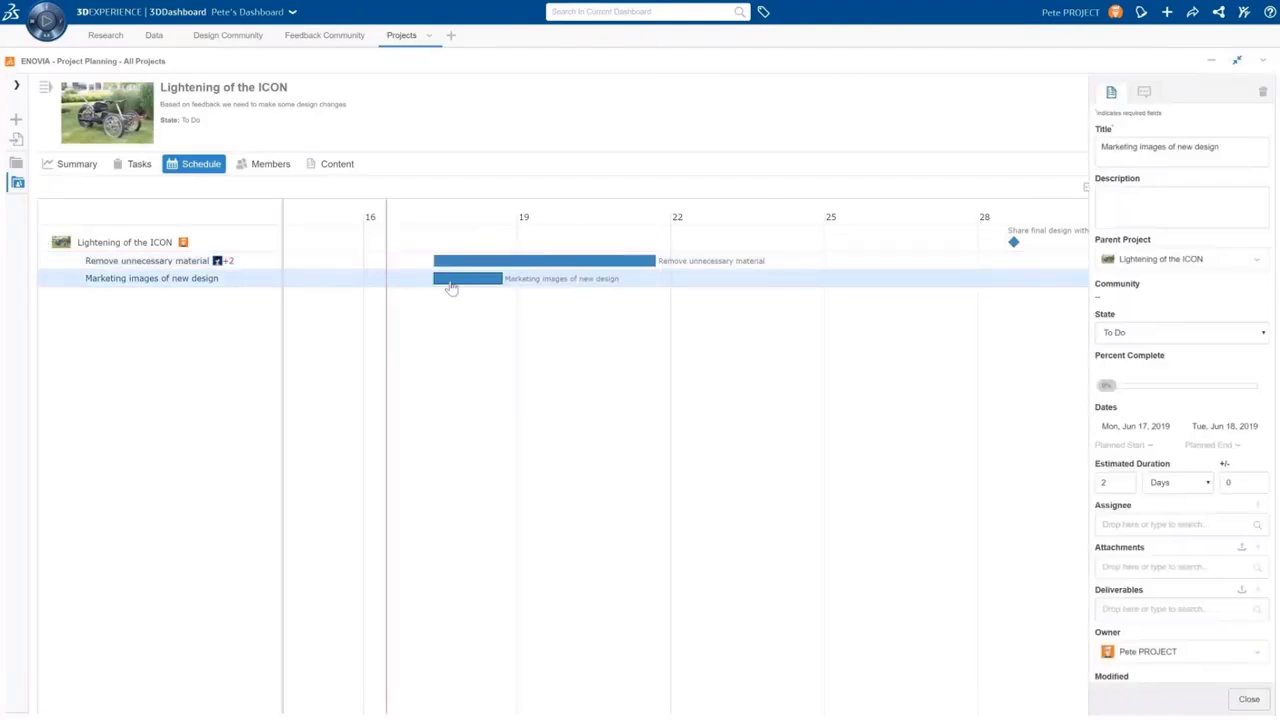
left_click(1170, 524)
left_click(1142, 571)
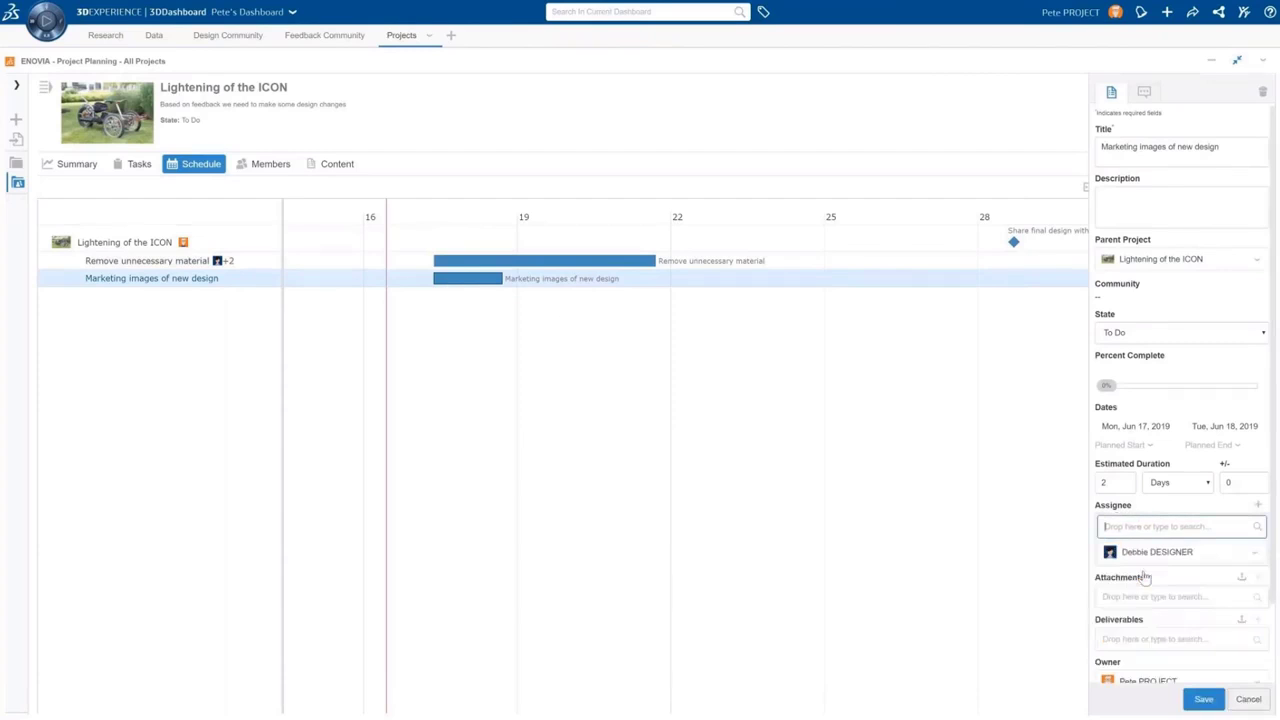
left_click(1204, 699)
left_click(1250, 700)
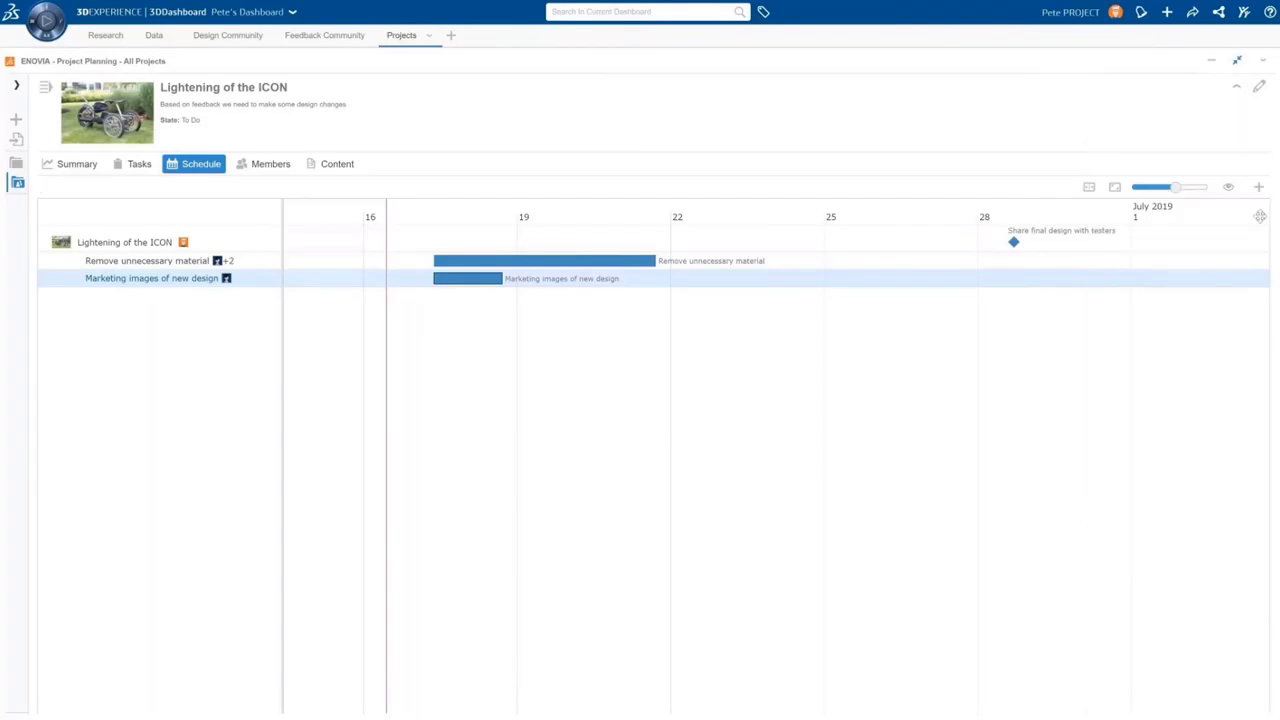
Create the 'Approve all changes' task and assign it to the project lead
left_click(1258, 187)
left_click(1232, 281)
type("Approve all changes")
left_click(742, 388)
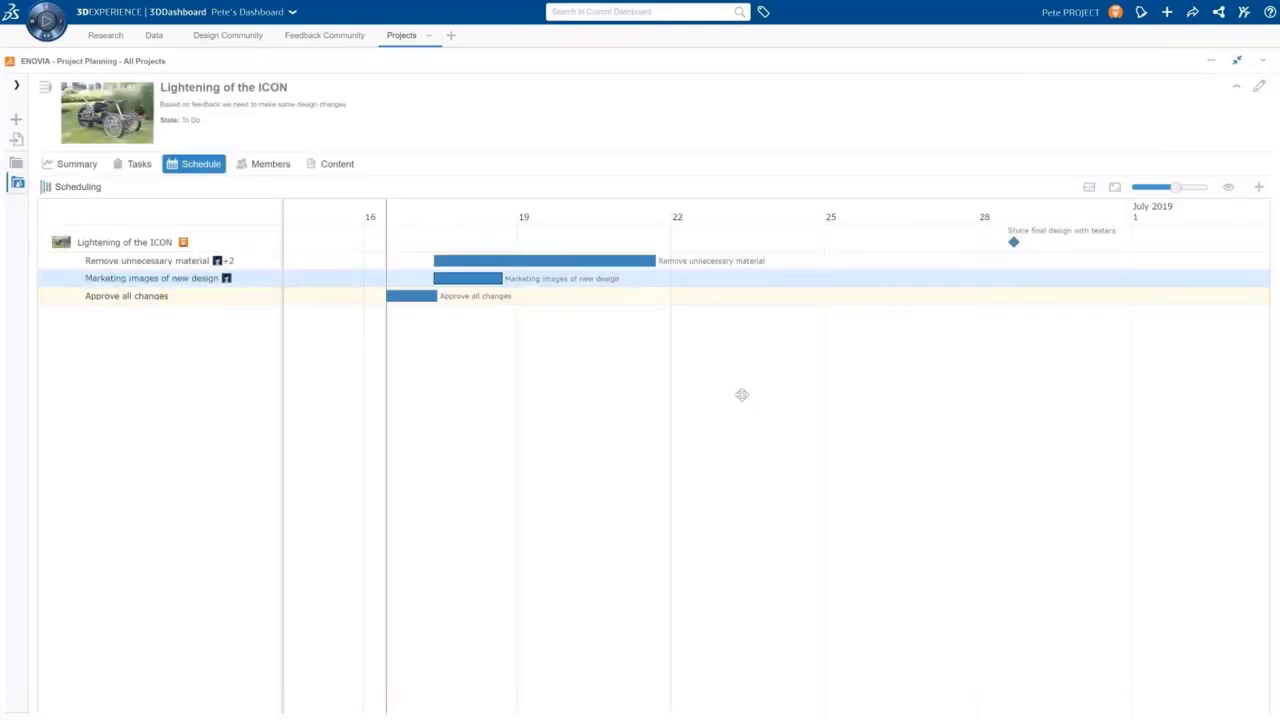
left_click(1143, 532)
left_click(1150, 558)
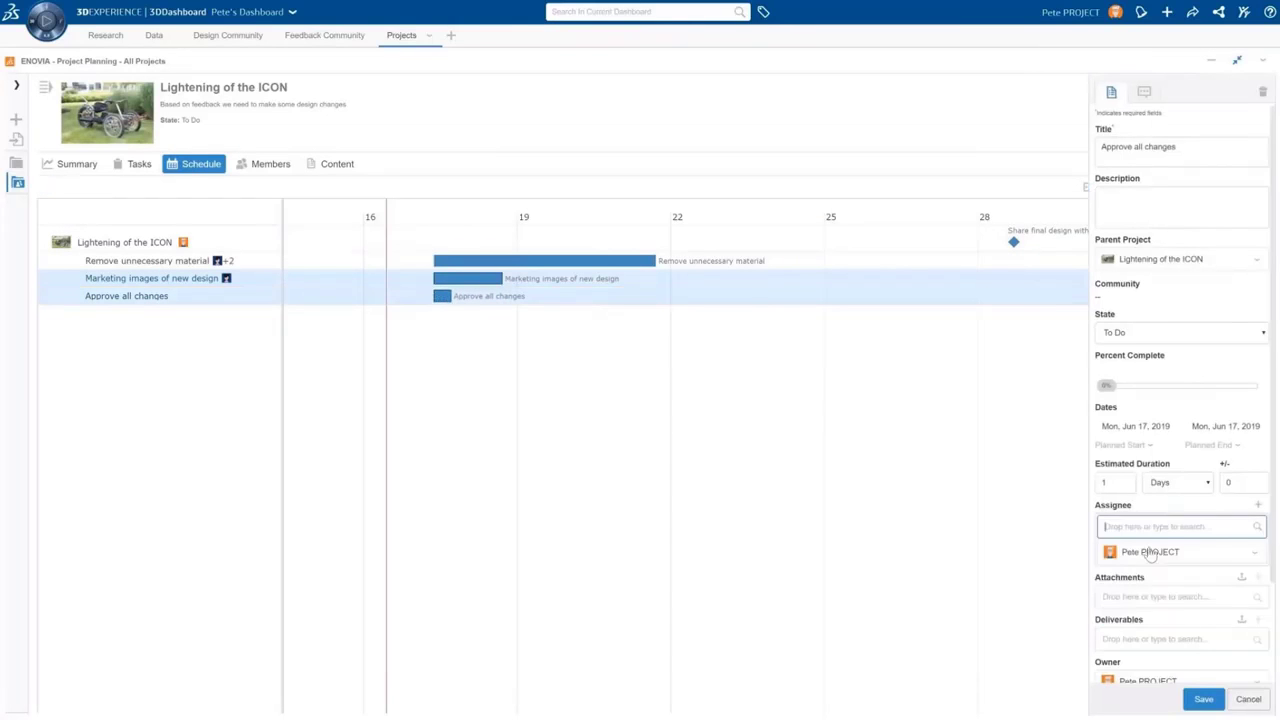
left_click(1202, 697)
Create a 2-day 'Address rider comfort' task, shift it later, and assign a designer
left_click(1258, 187)
left_click(1237, 282)
type("Address rider comfort")
left_click(530, 284)
type("2")
left_click(742, 388)
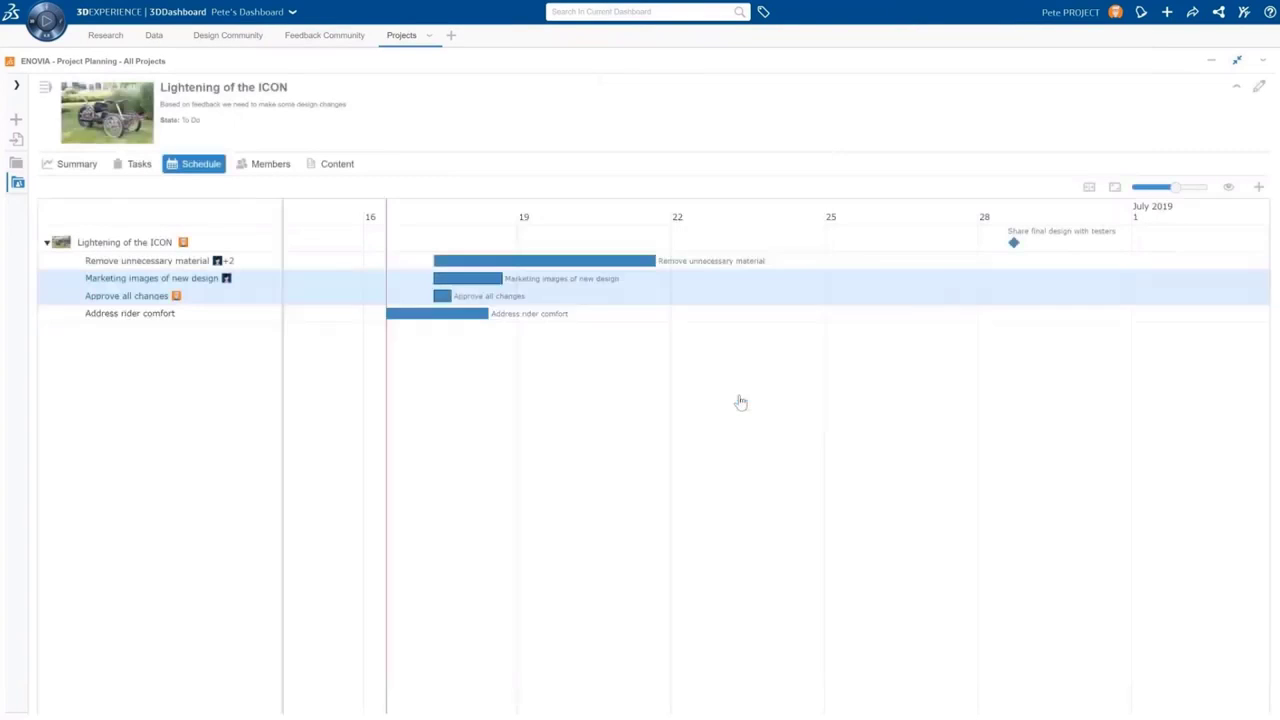
left_click_drag(438, 316, 486, 320)
left_click(477, 316)
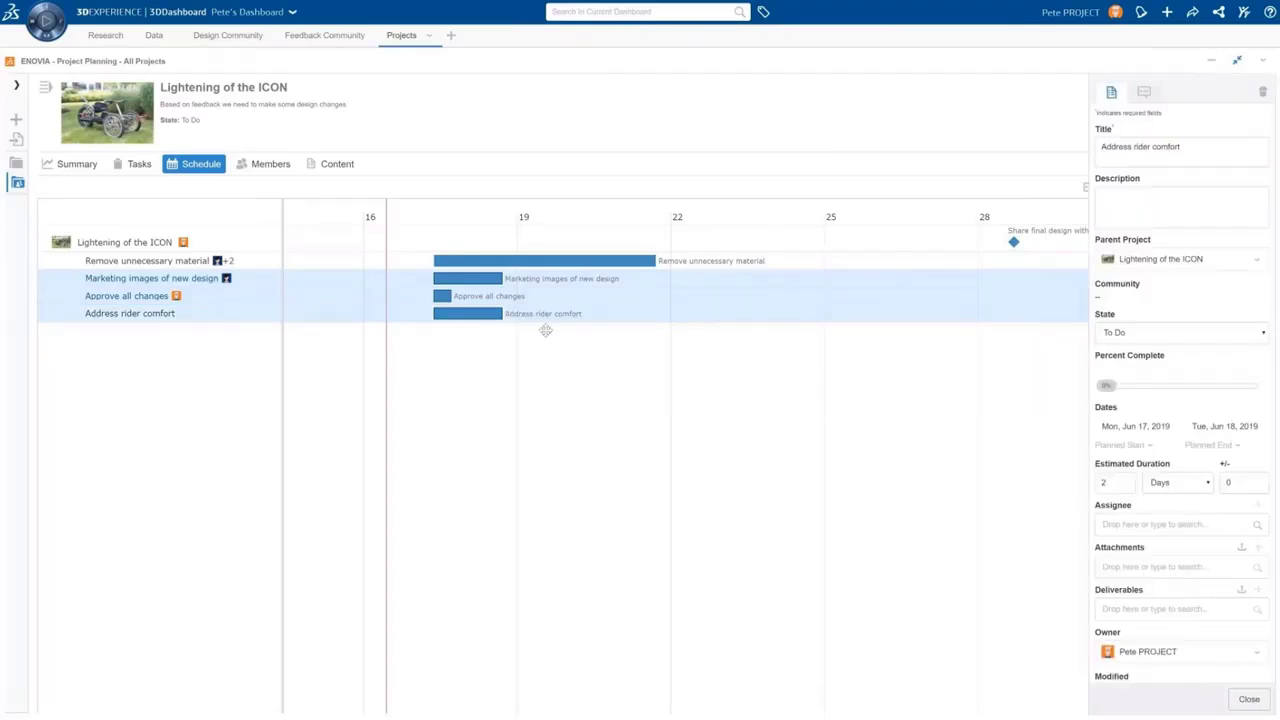
left_click(1160, 524)
left_click(1150, 594)
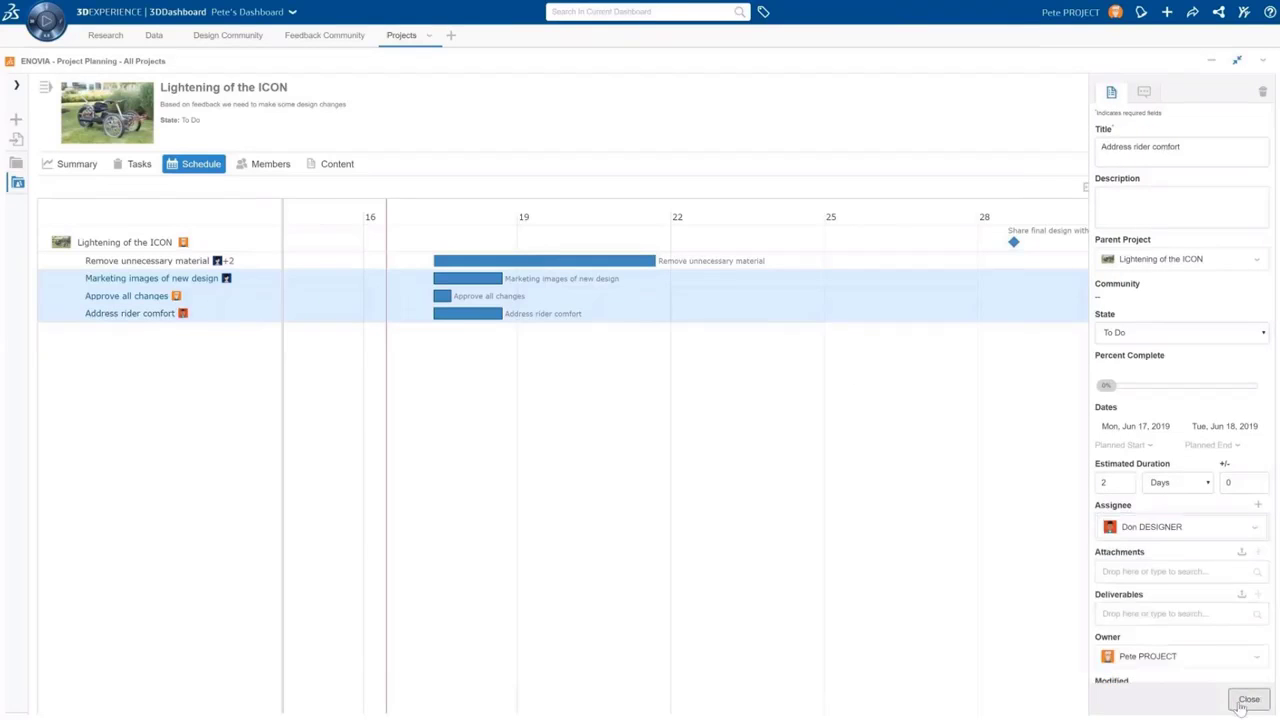
left_click(1246, 701)
Create a 3-day 'Validate to ensure safety' task assigned to the analyst
left_click(1258, 187)
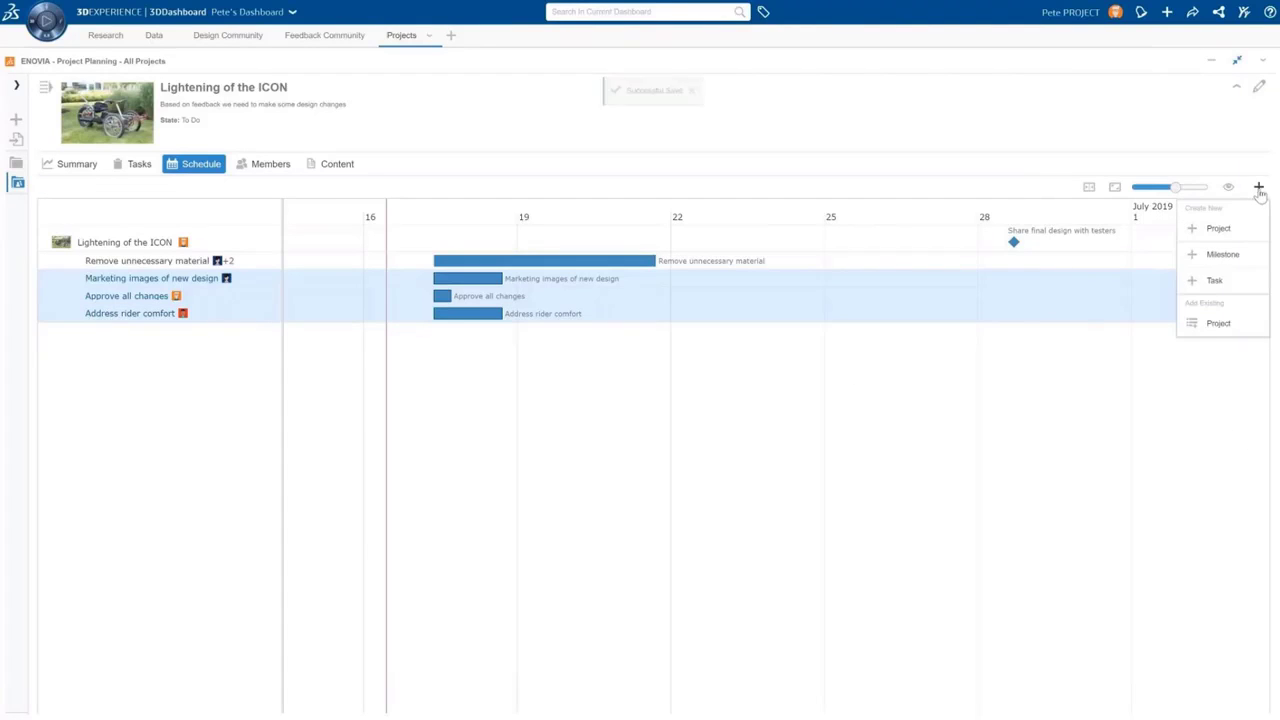
left_click(1239, 288)
type("Validate to ensure safe")
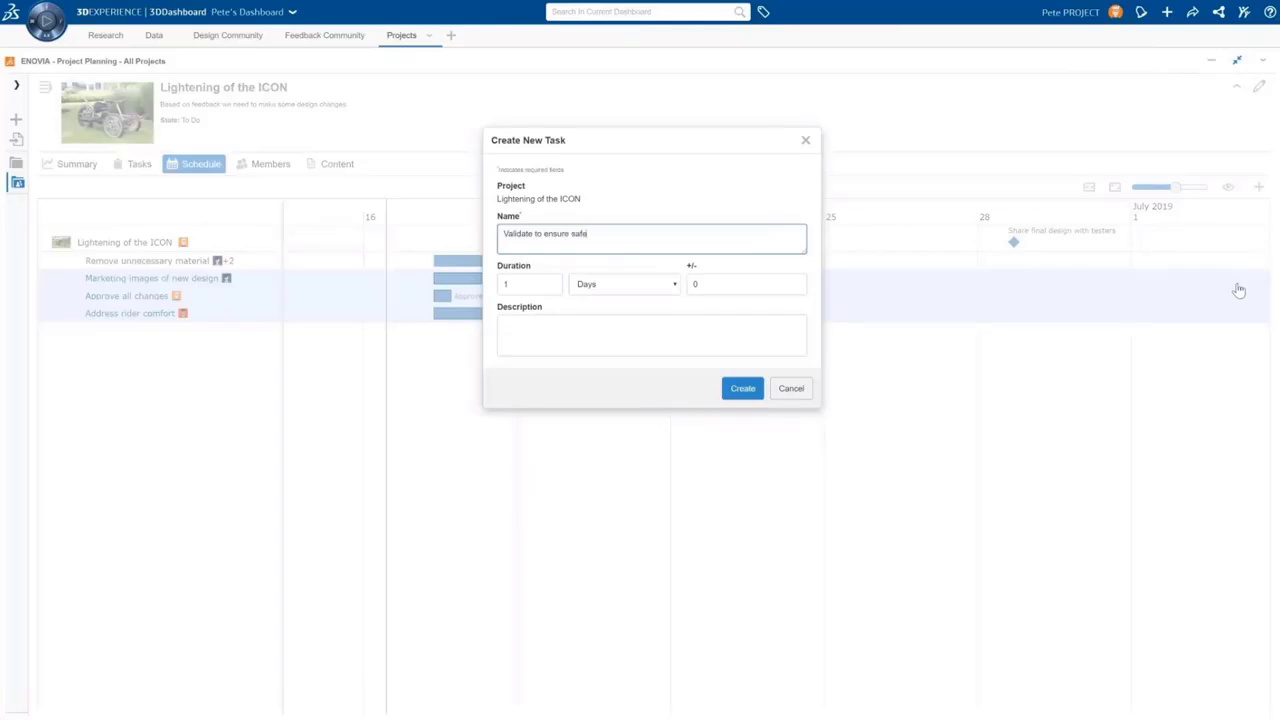
type("ty")
key("Tab")
type("3")
left_click(726, 388)
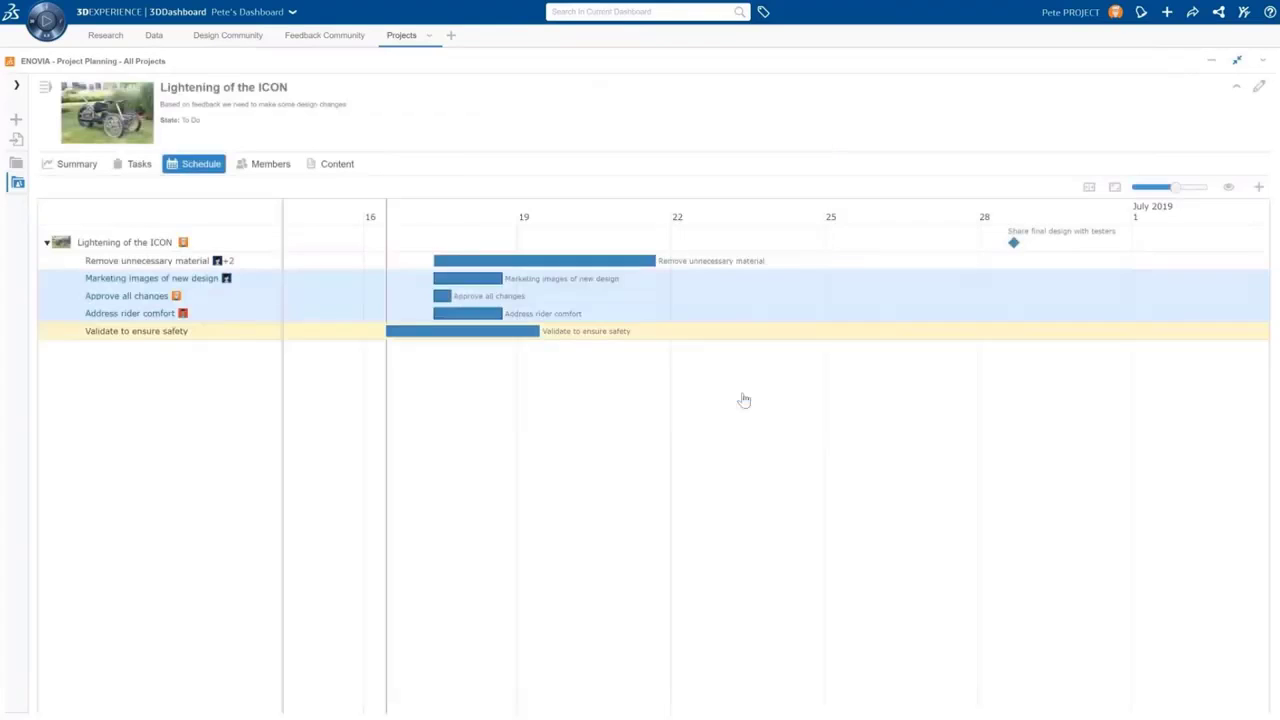
left_click(526, 333)
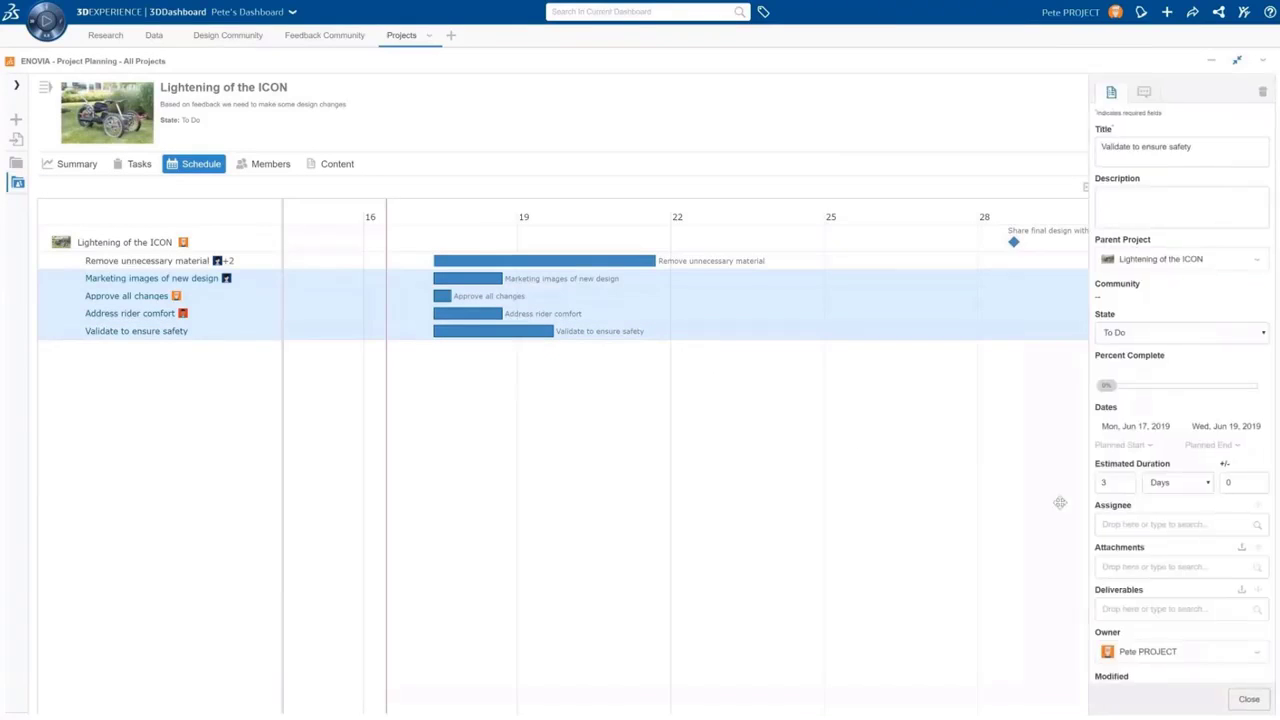
left_click(1180, 524)
left_click(1149, 619)
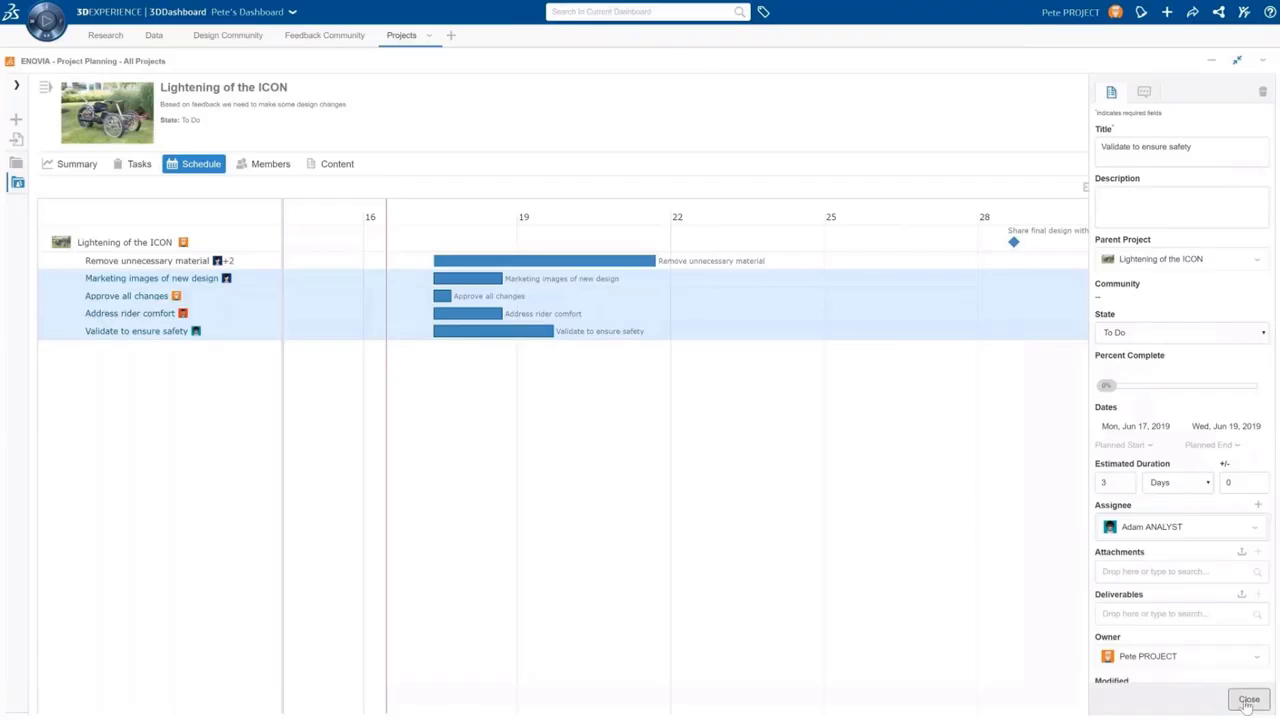
left_click(1247, 699)
Chain dependencies: Remove unnecessary material → Validate to ensure safety → Approve all changes → Marketing images
mouse_move(660, 262)
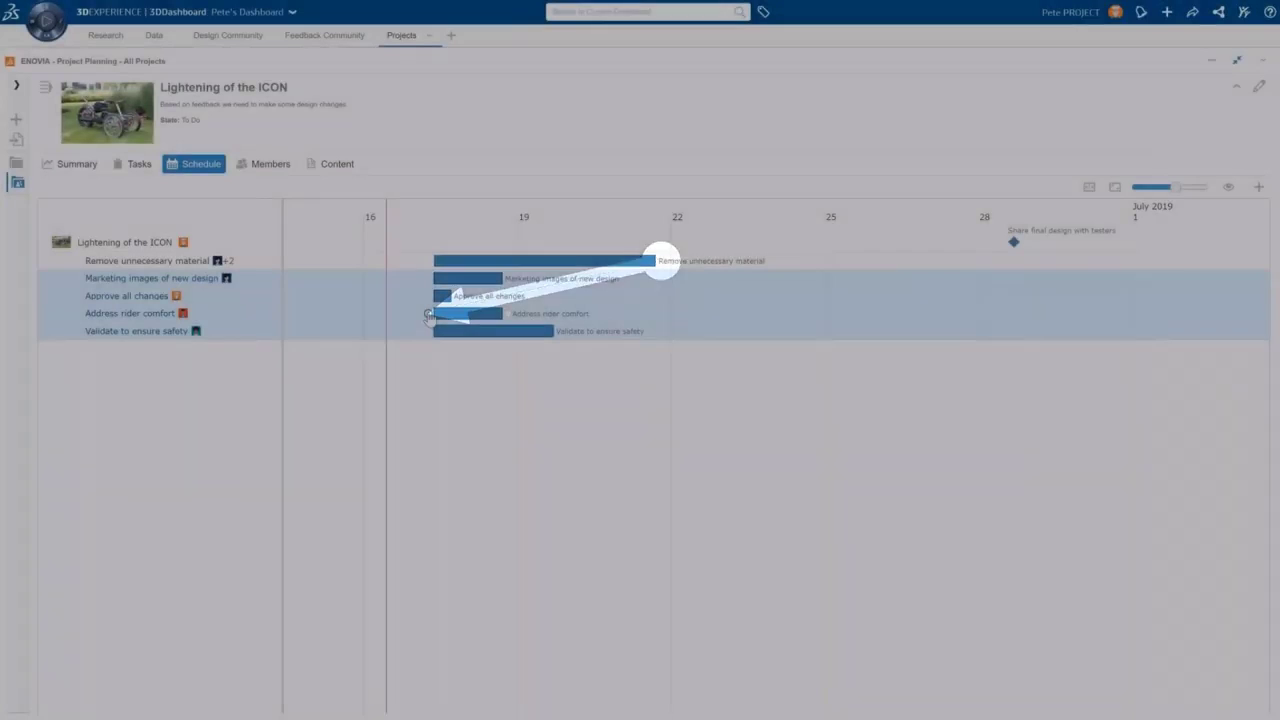
left_click_drag(662, 262, 418, 336)
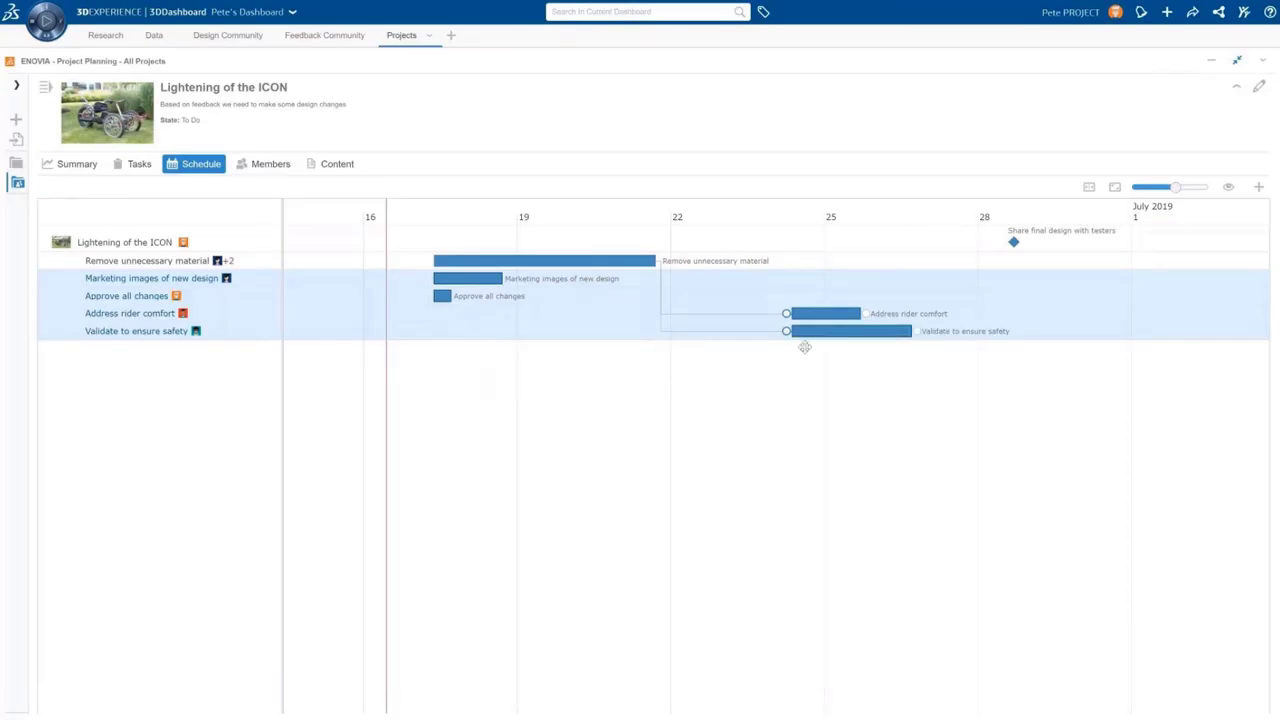
left_click_drag(786, 331, 428, 296)
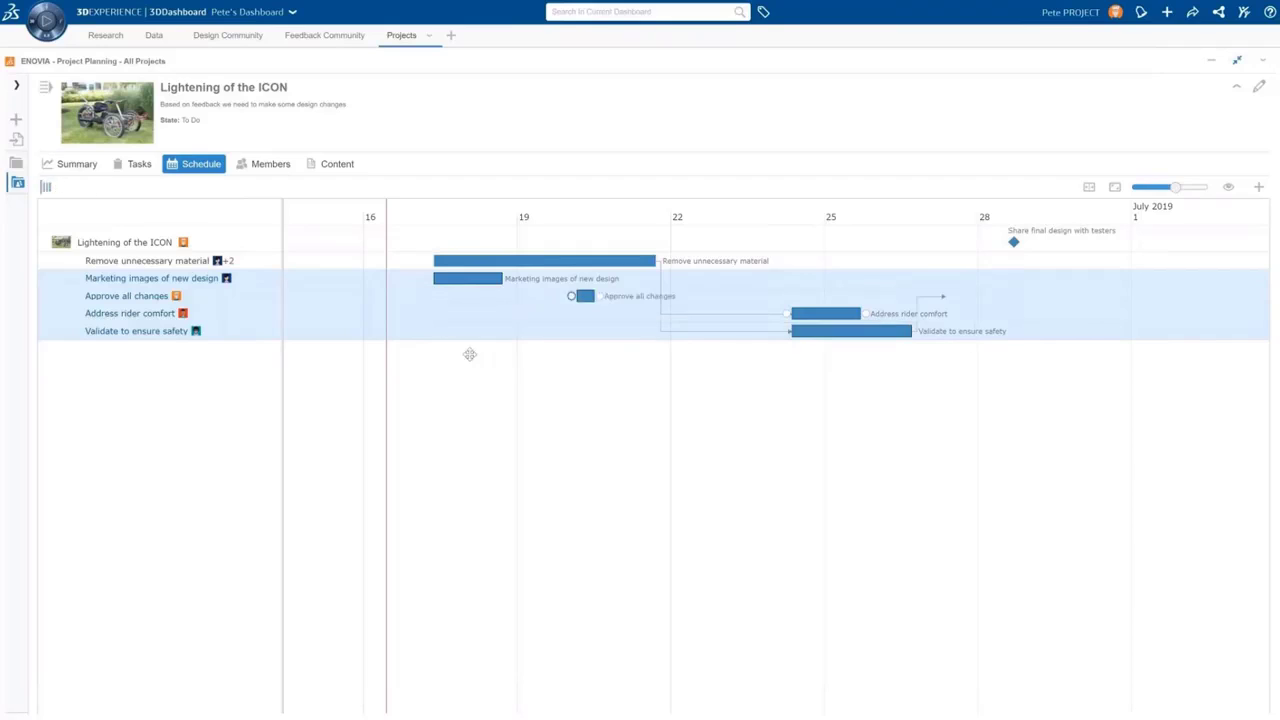
left_click_drag(899, 290, 429, 277)
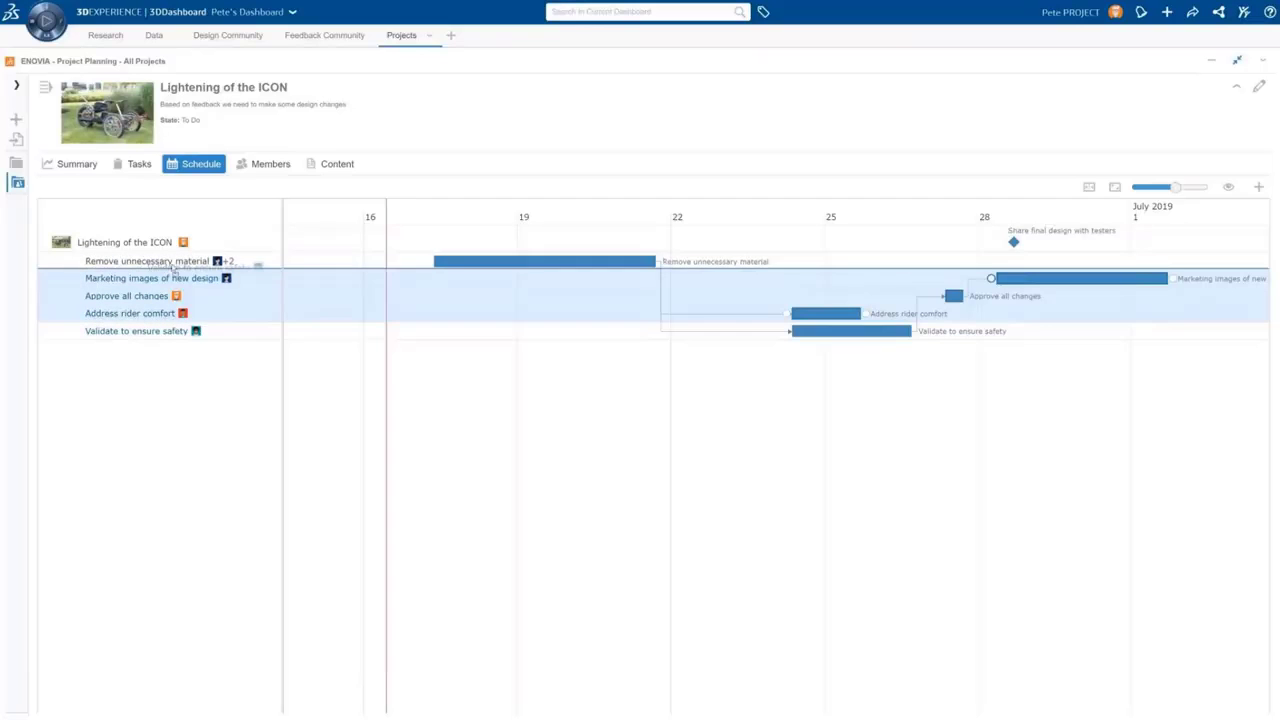
Reorder rows so Validate to ensure safety is second and Approve all changes precedes Marketing images
left_click_drag(166, 336, 190, 278)
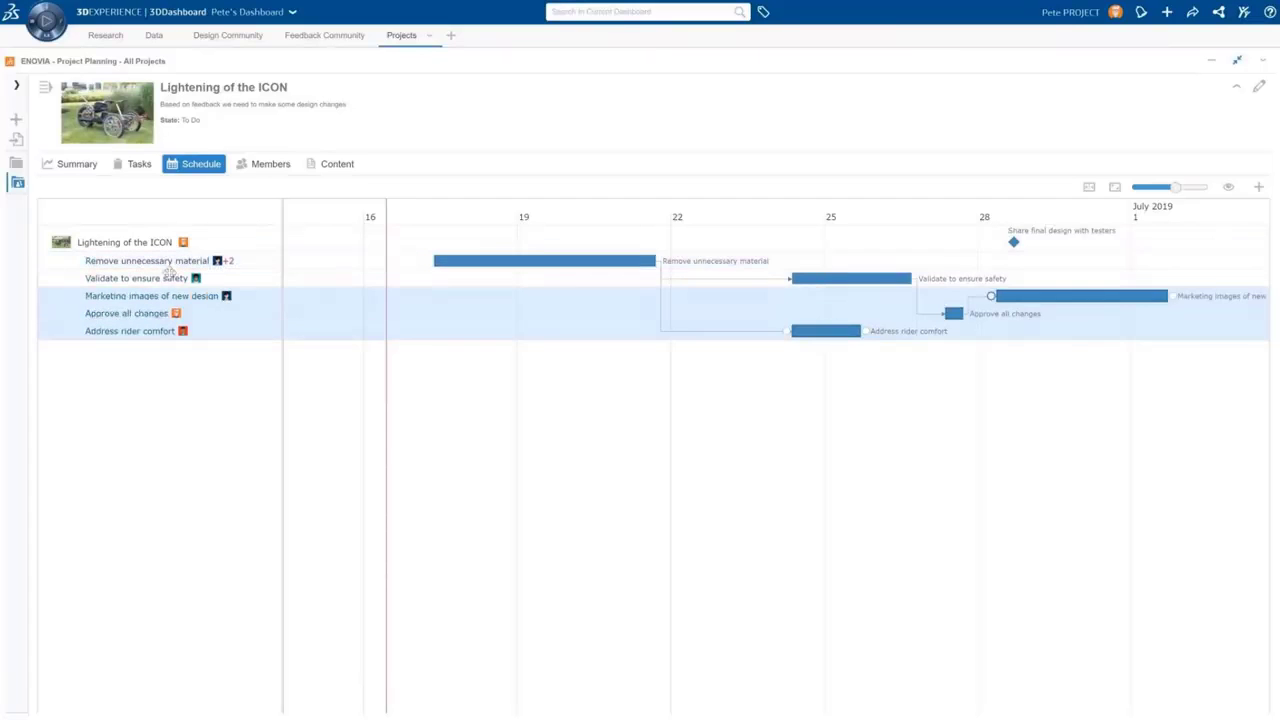
left_click_drag(158, 318, 158, 296)
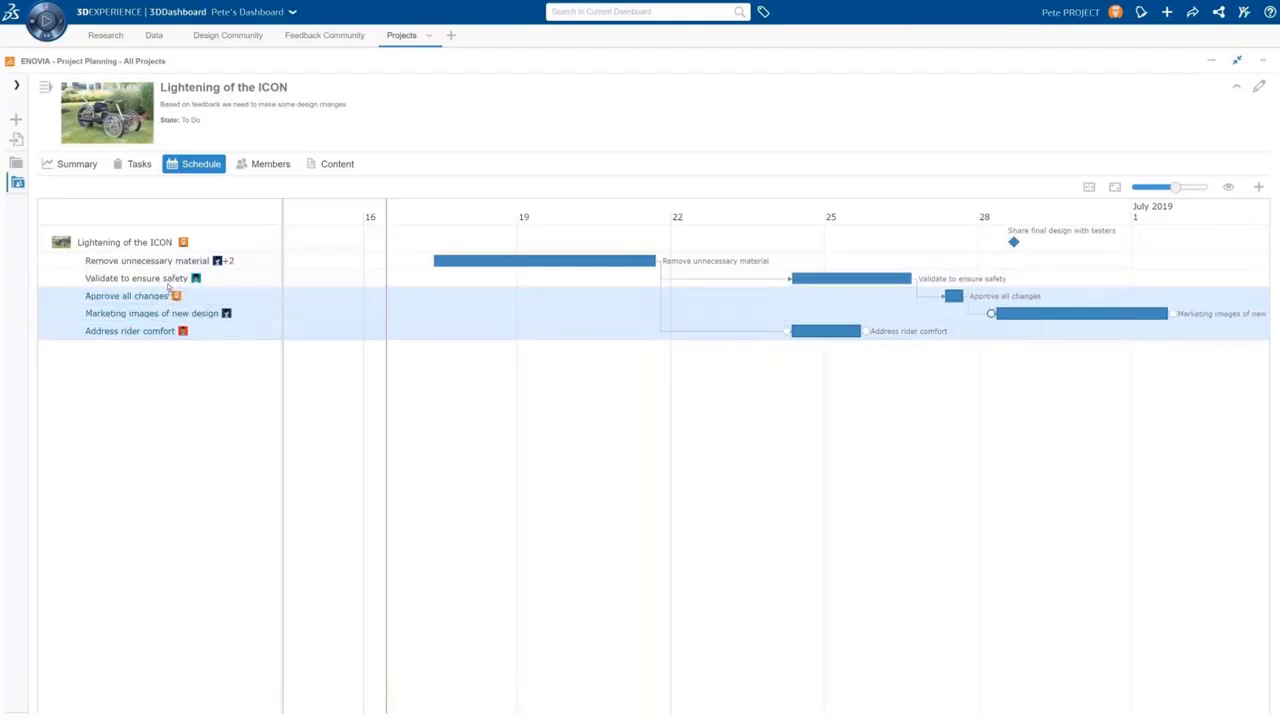
left_click(1115, 187)
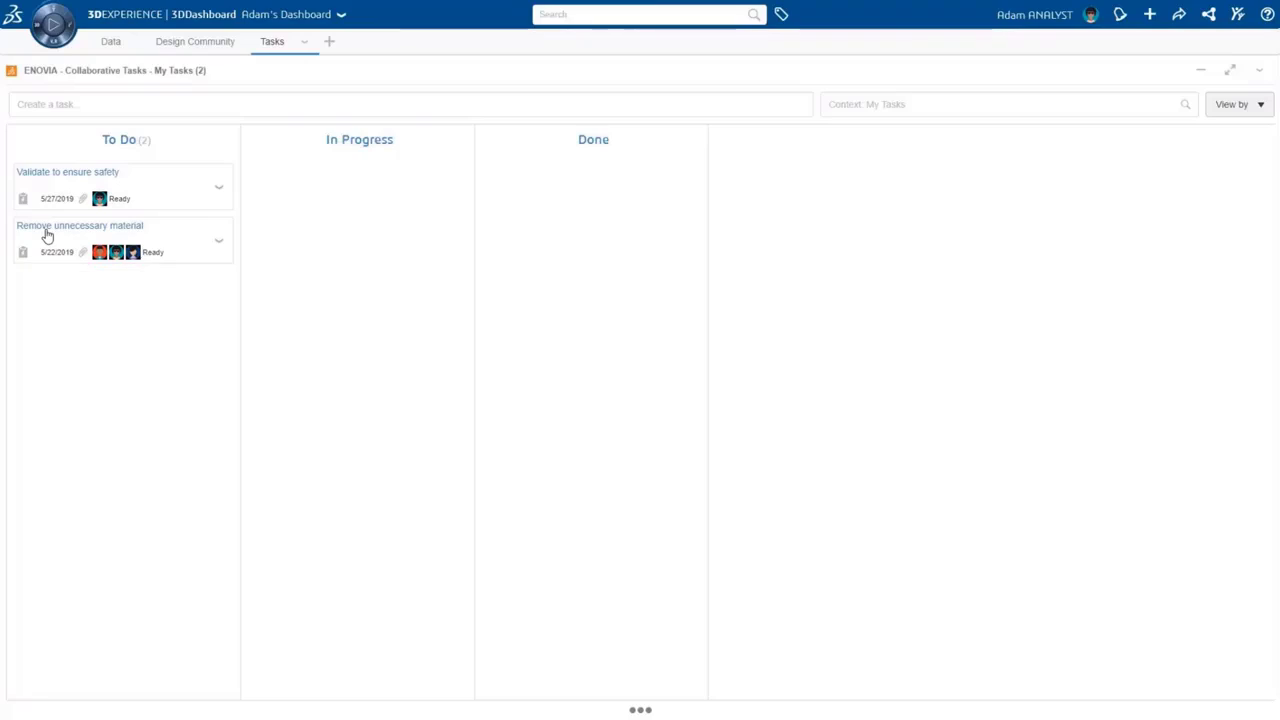
Comment on Remove unnecessary material, mentioning the designer: 'front suspension looks over engineered'
left_click(45, 234)
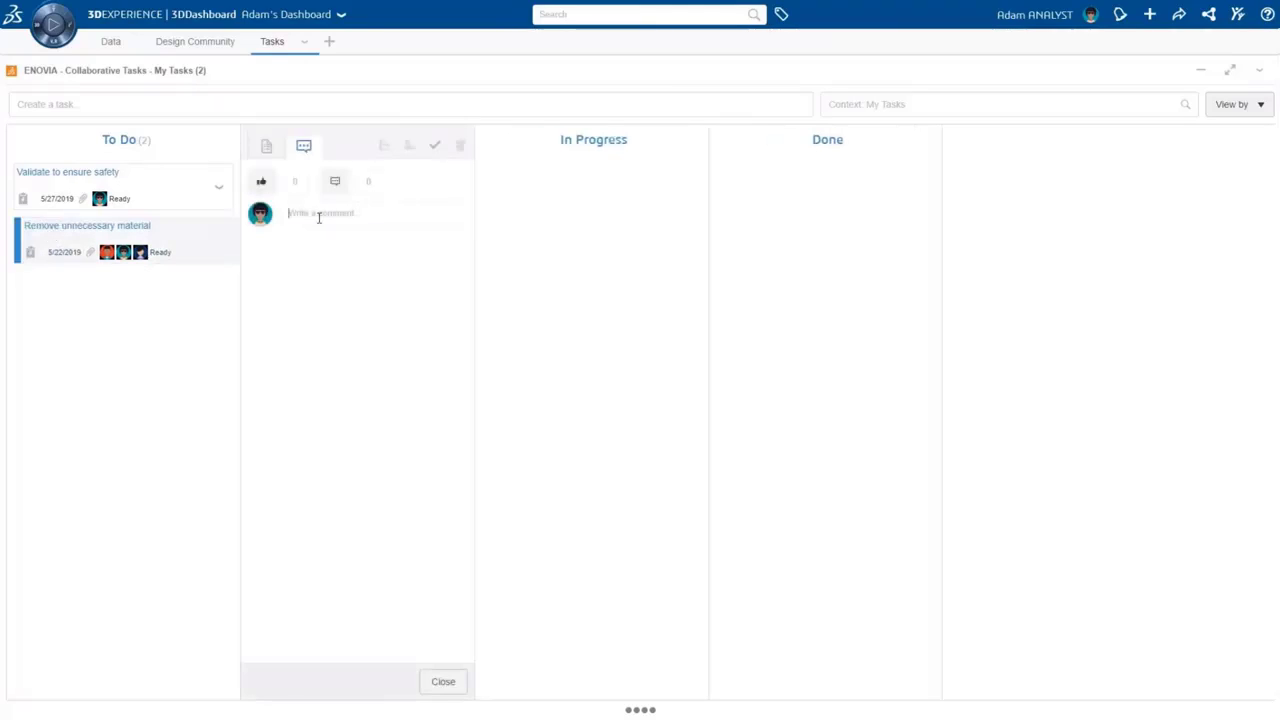
left_click(318, 214)
type("@Don")
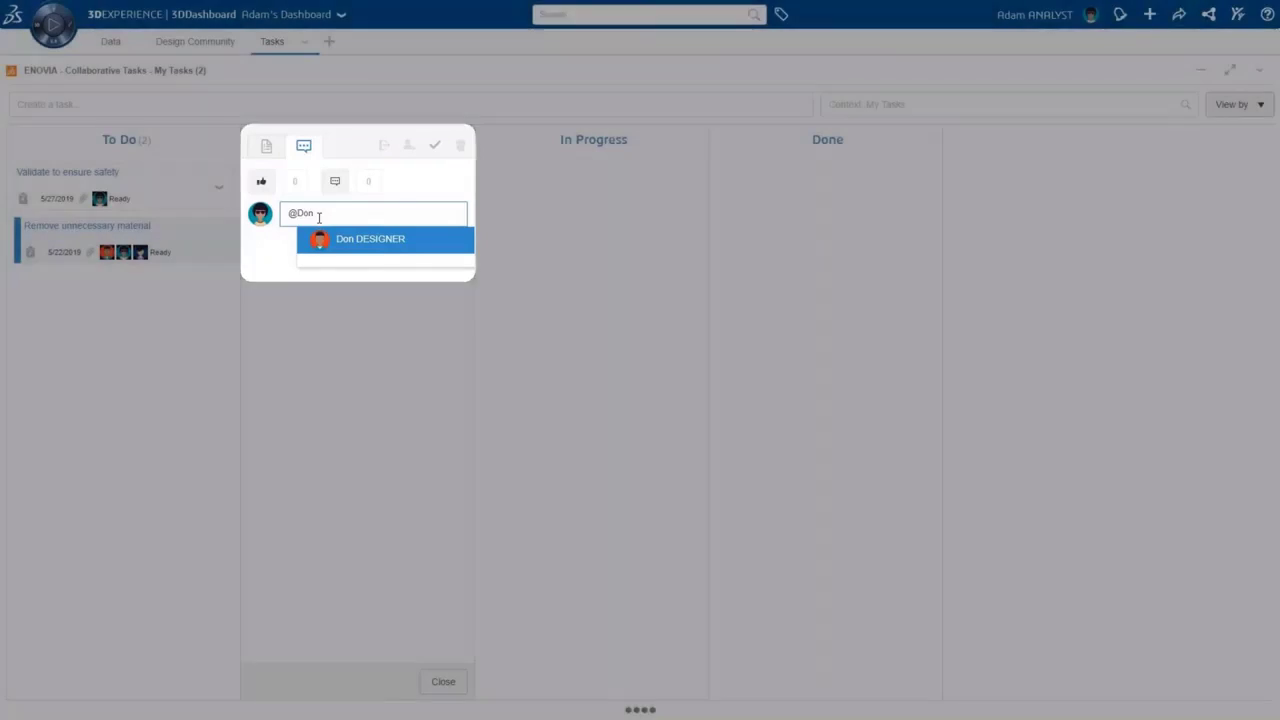
left_click(345, 240)
type("front suspension")
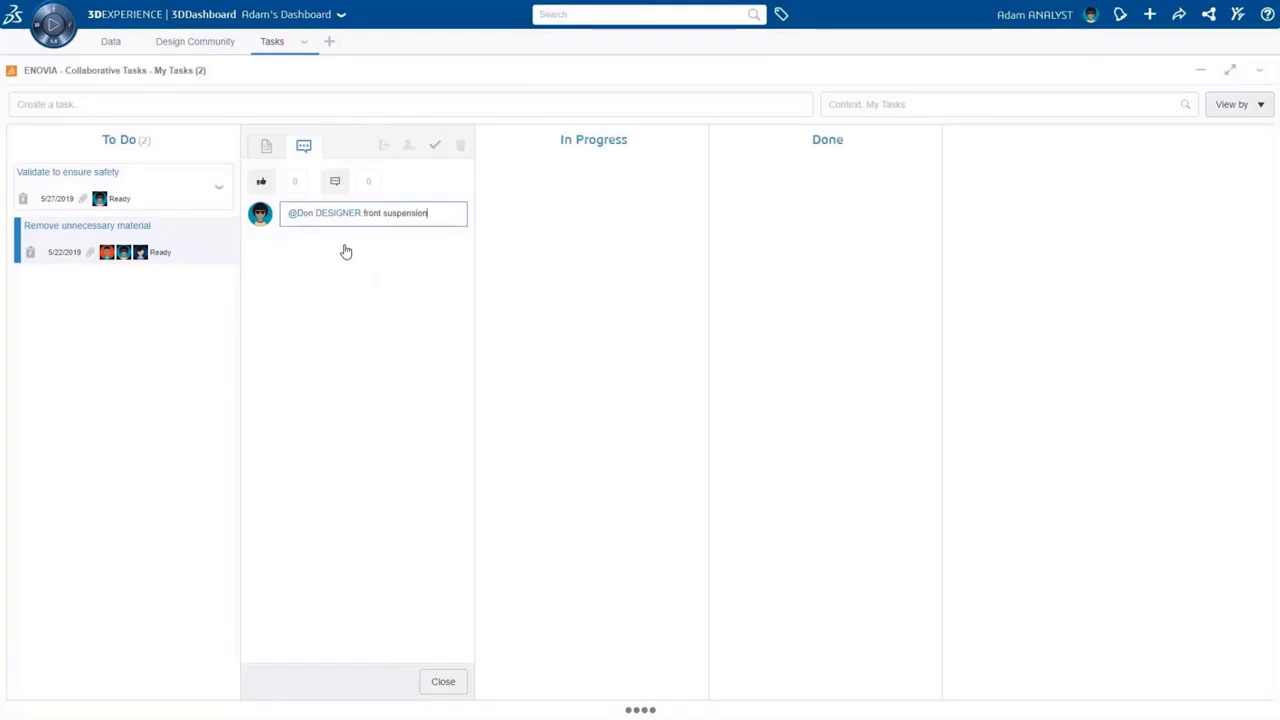
type(" looks over engineered")
key("Return")
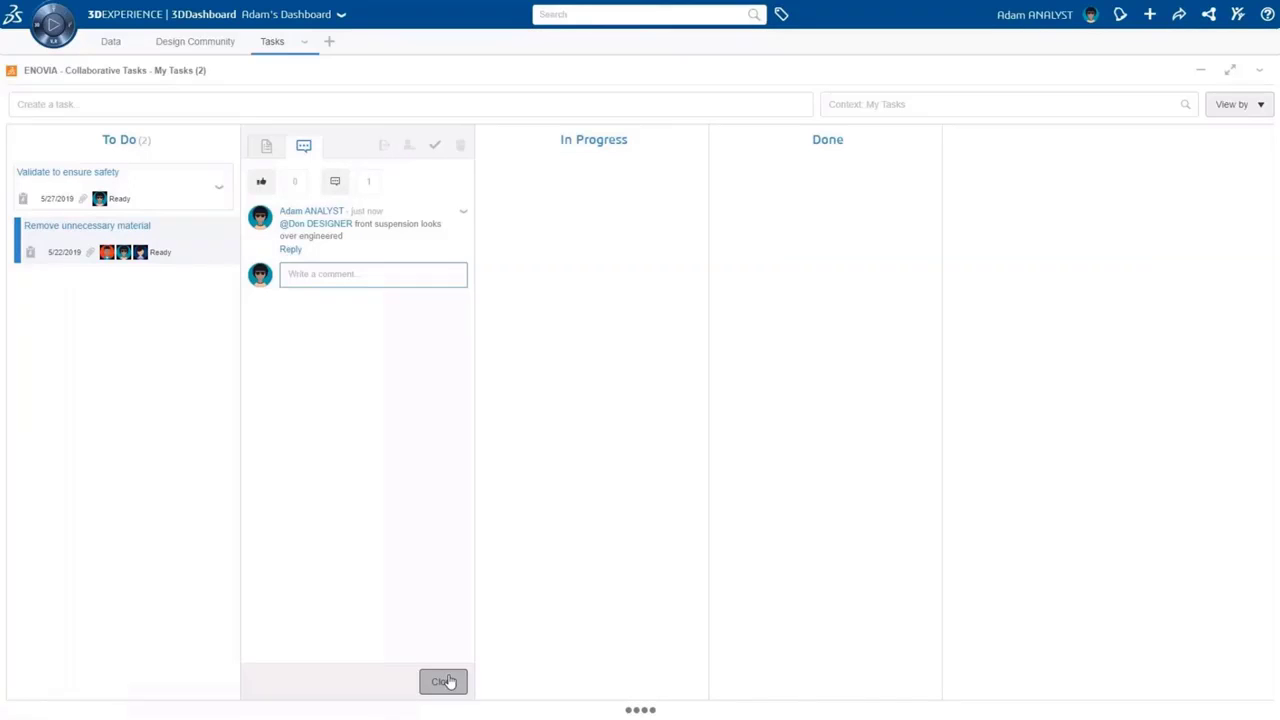
left_click(443, 681)
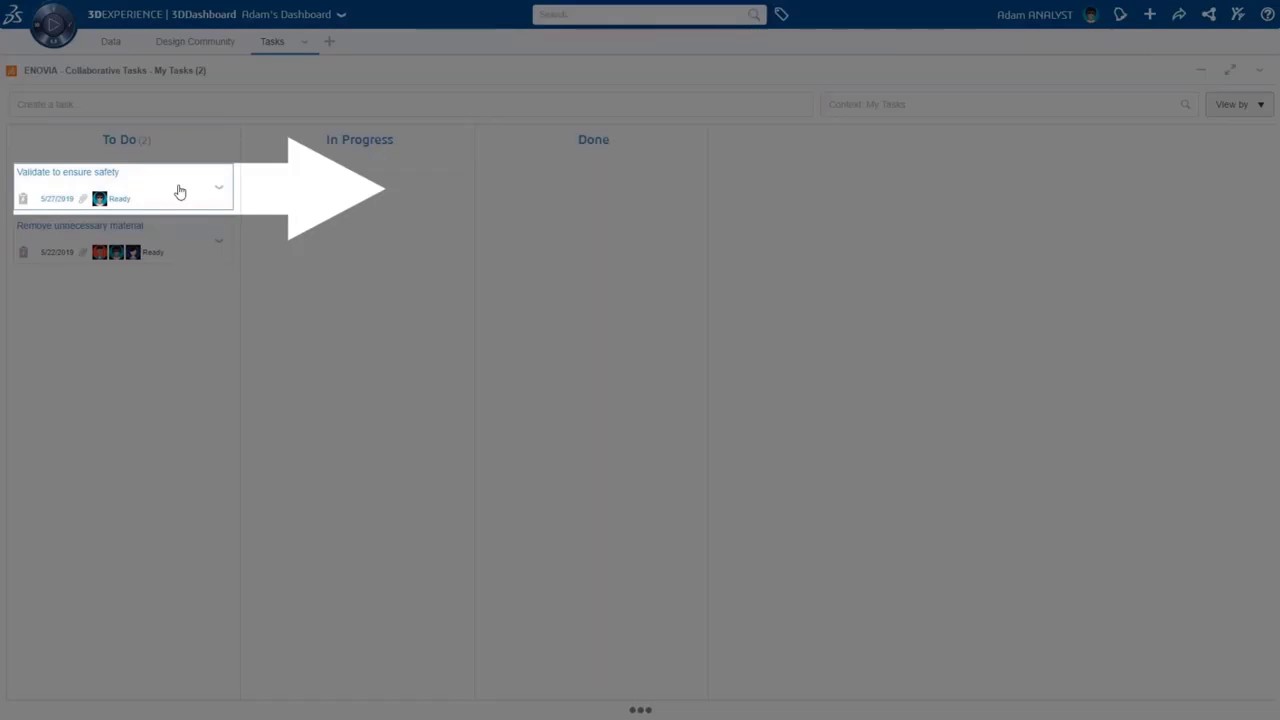
Drag the Validate to ensure safety card from To Do into In Progress
left_click_drag(180, 191, 354, 183)
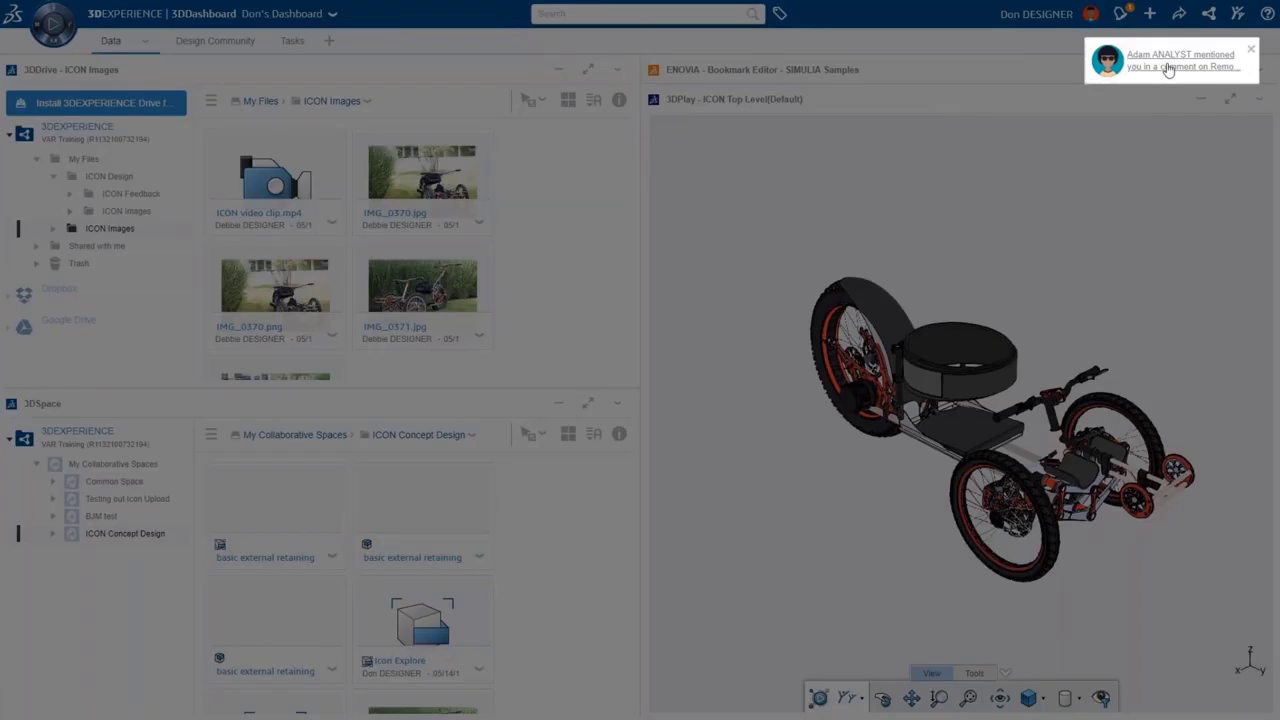
From the mention notification, reply 'got it' on the Remove unnecessary material task
left_click(1168, 68)
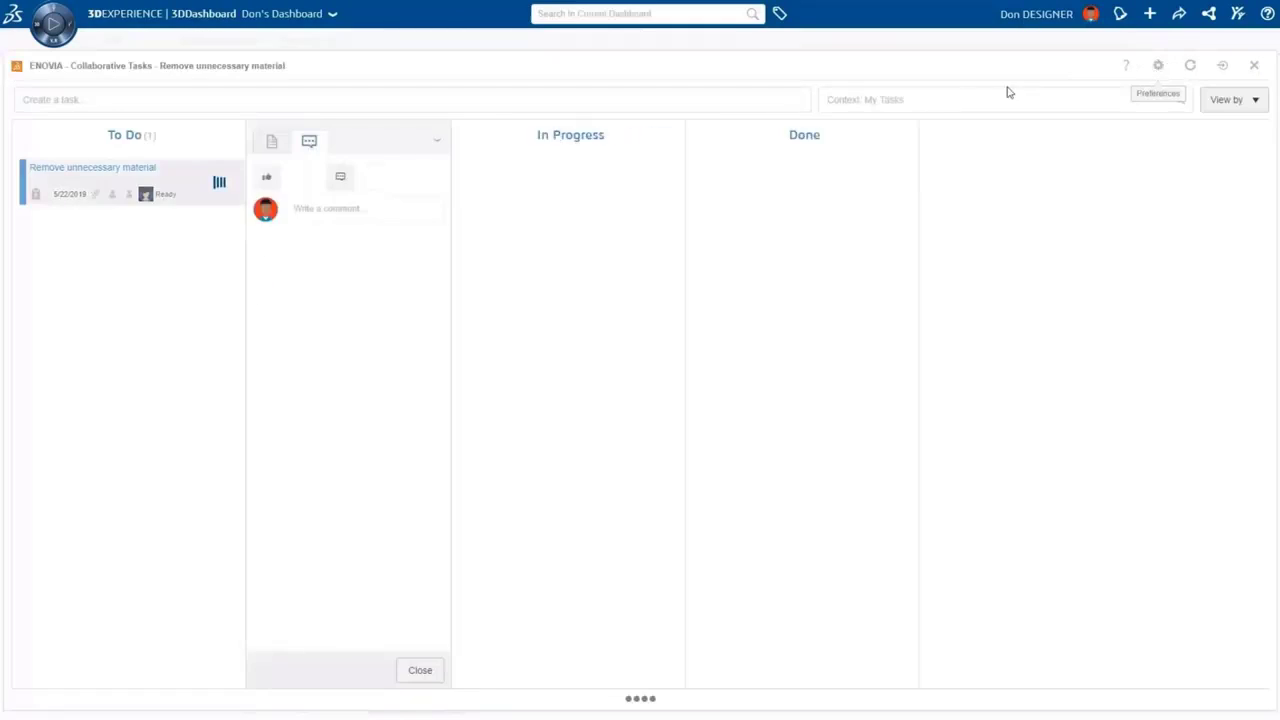
left_click(329, 269)
type("got it")
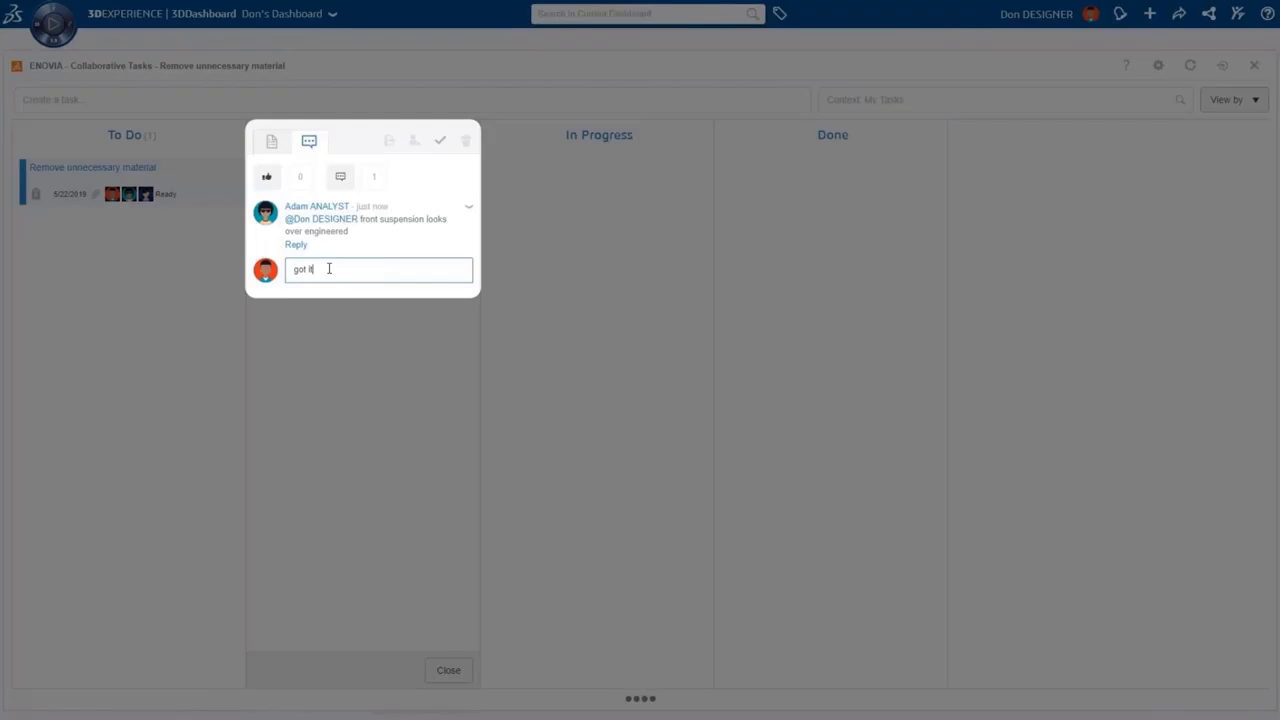
key("Return")
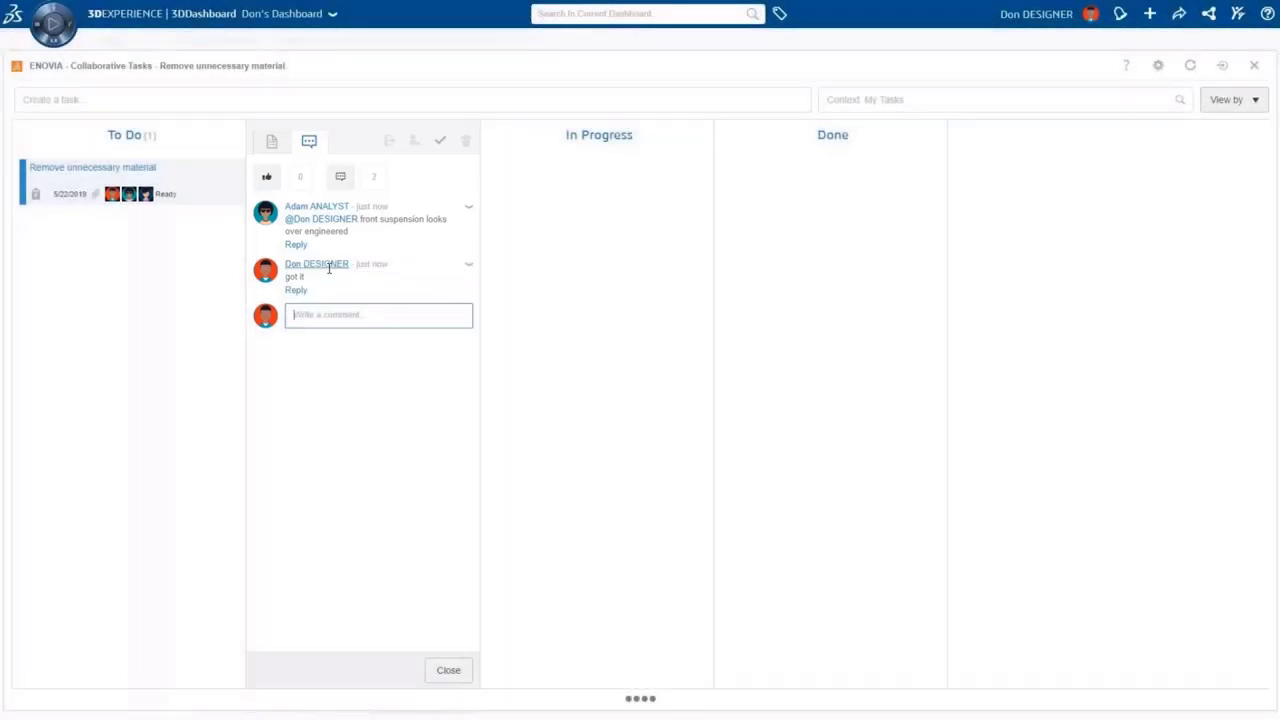
Move Remove unnecessary material to In Progress and launch SOLIDWORKS 2019 from the compass
left_click(449, 670)
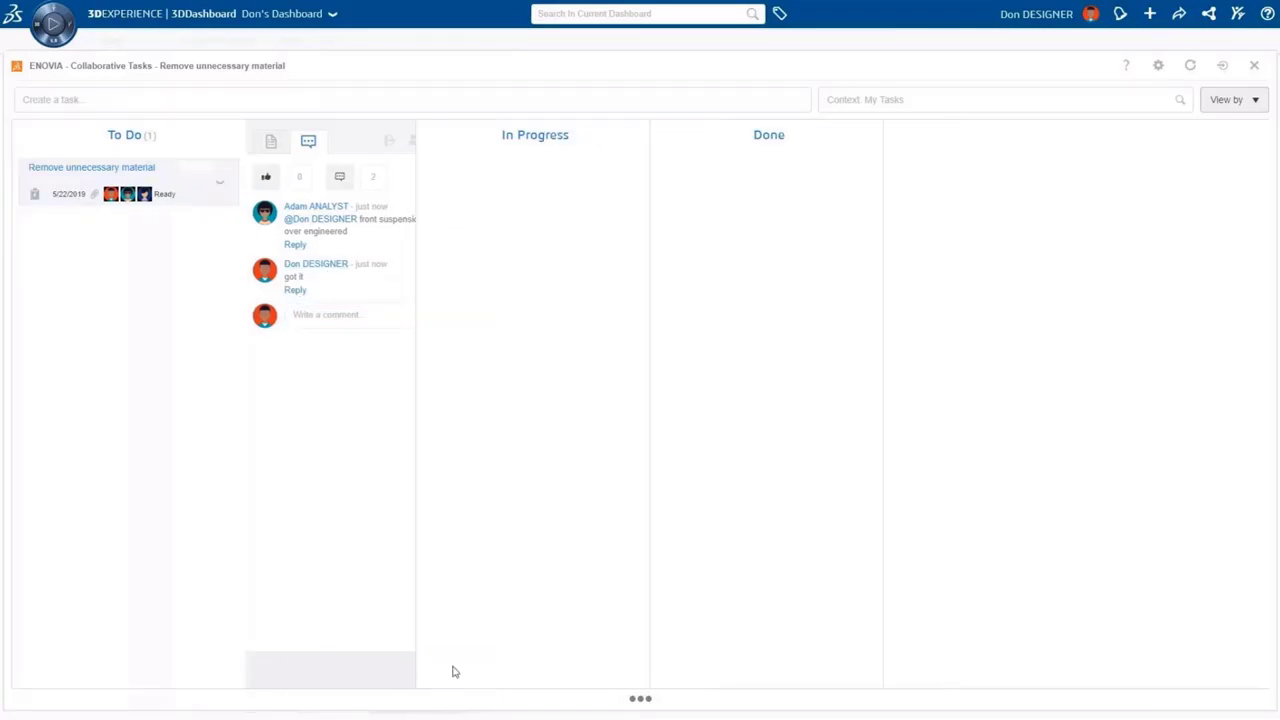
left_click_drag(171, 177, 197, 176)
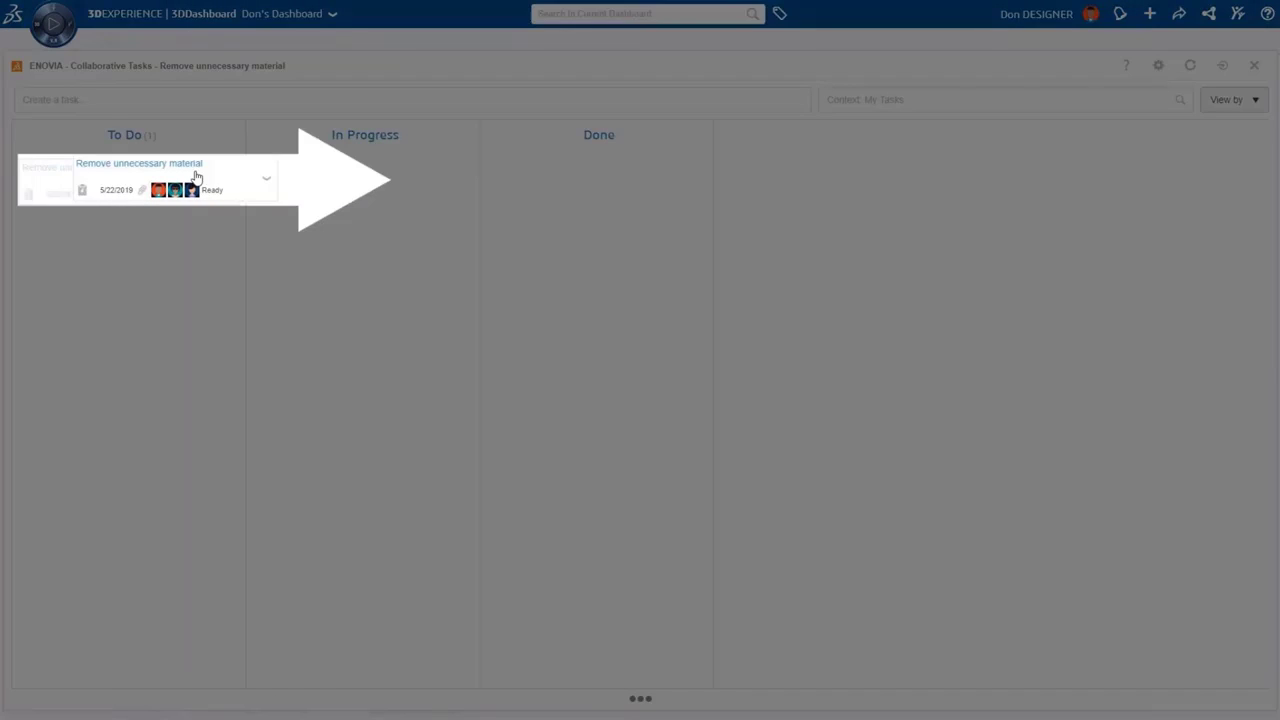
left_click_drag(197, 176, 363, 180)
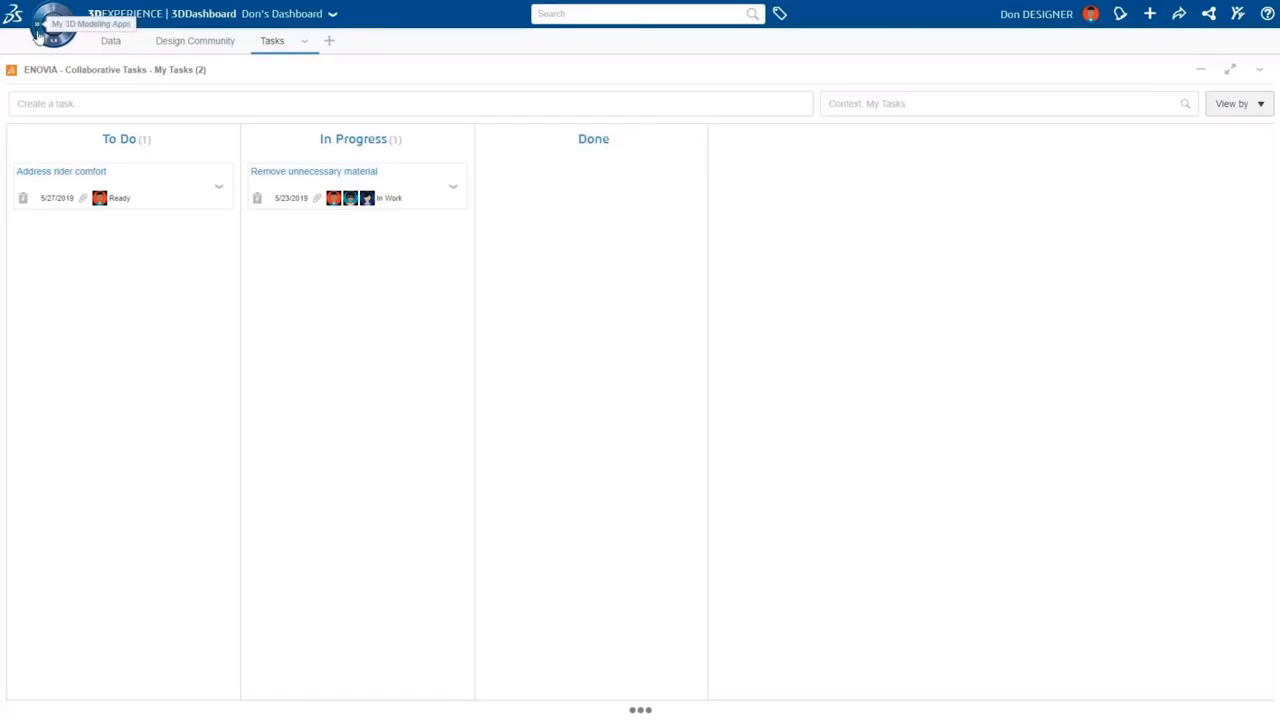
left_click(55, 38)
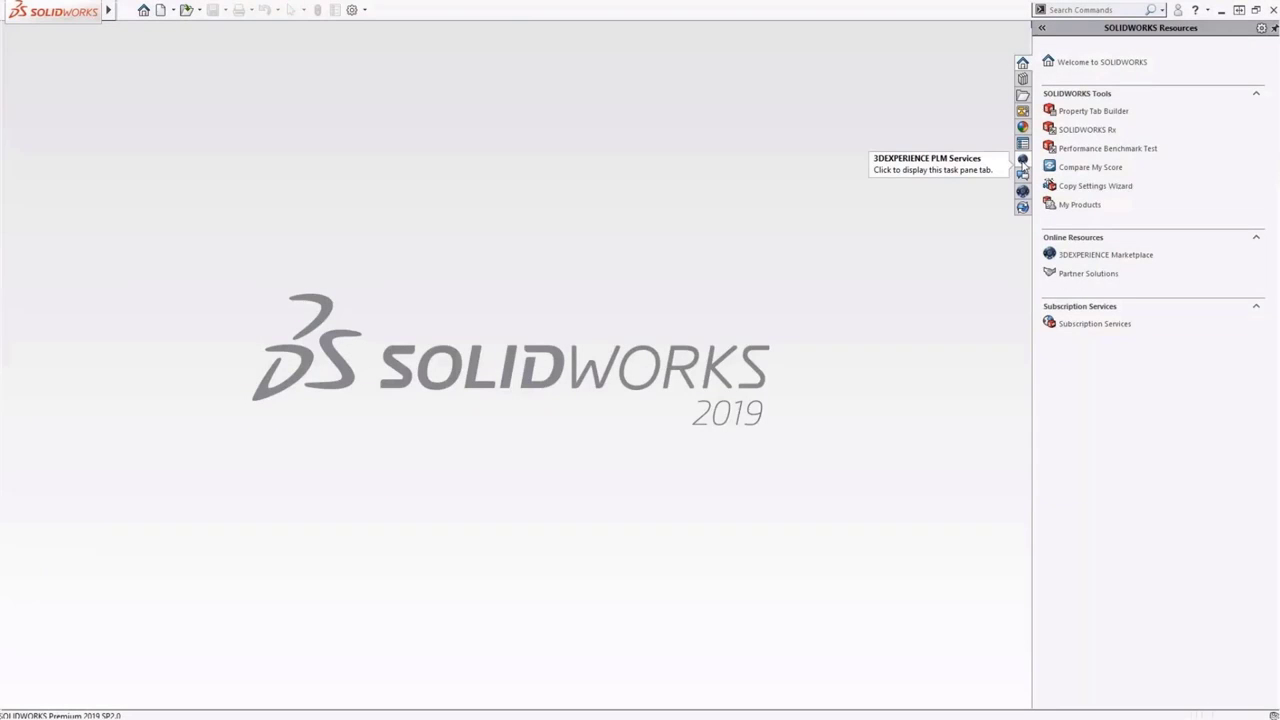
left_click(1022, 160)
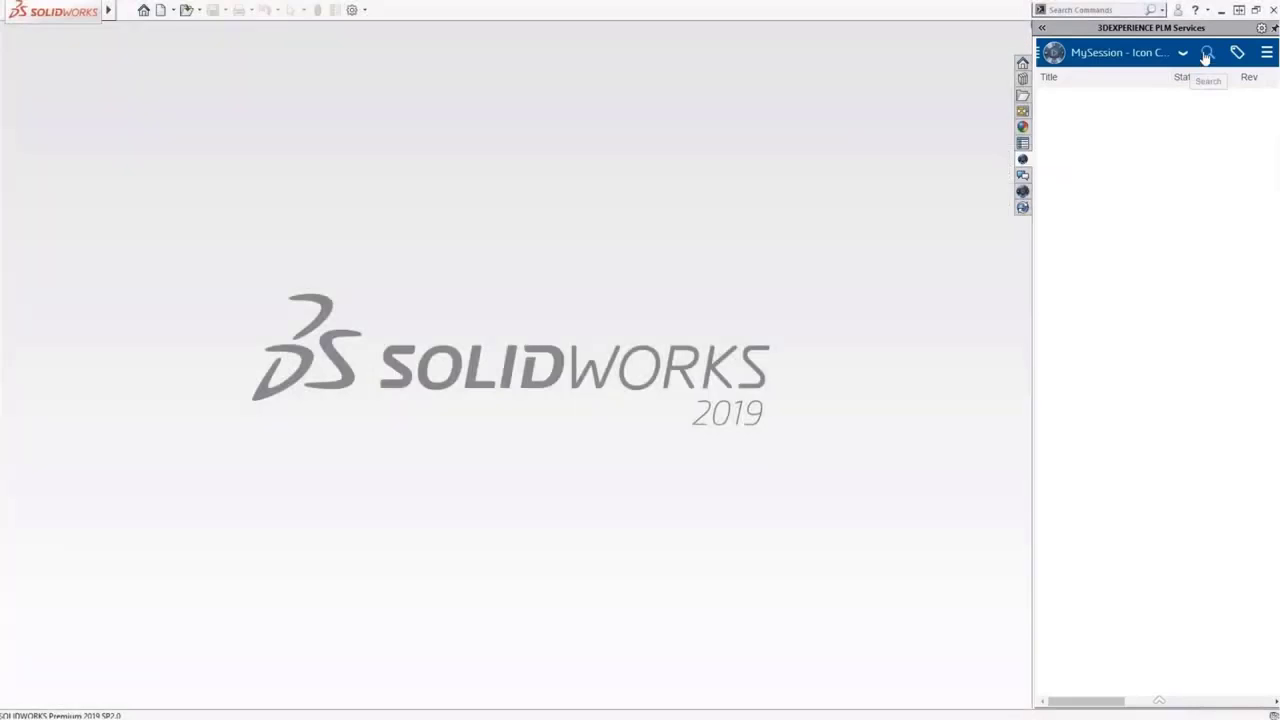
Search 3DEXPERIENCE for 'front suspension' and widen the PLM Services pane
left_click(1208, 52)
type("front suspension")
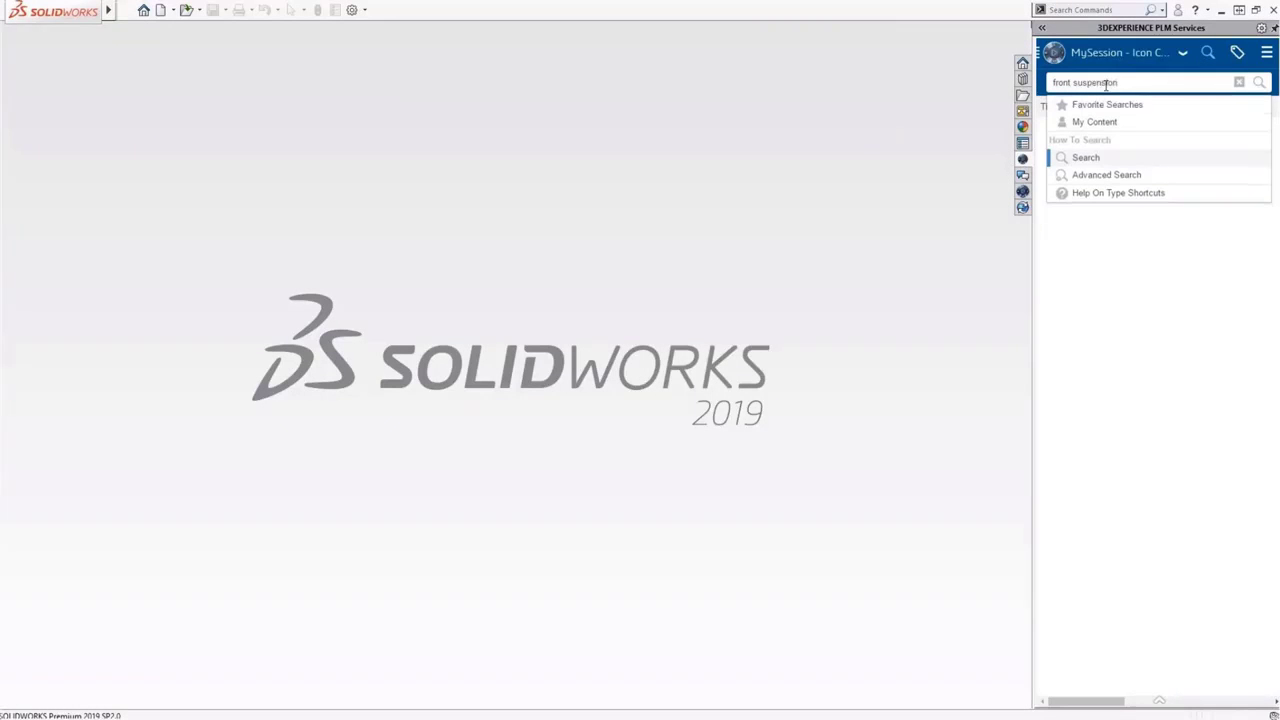
key("Return")
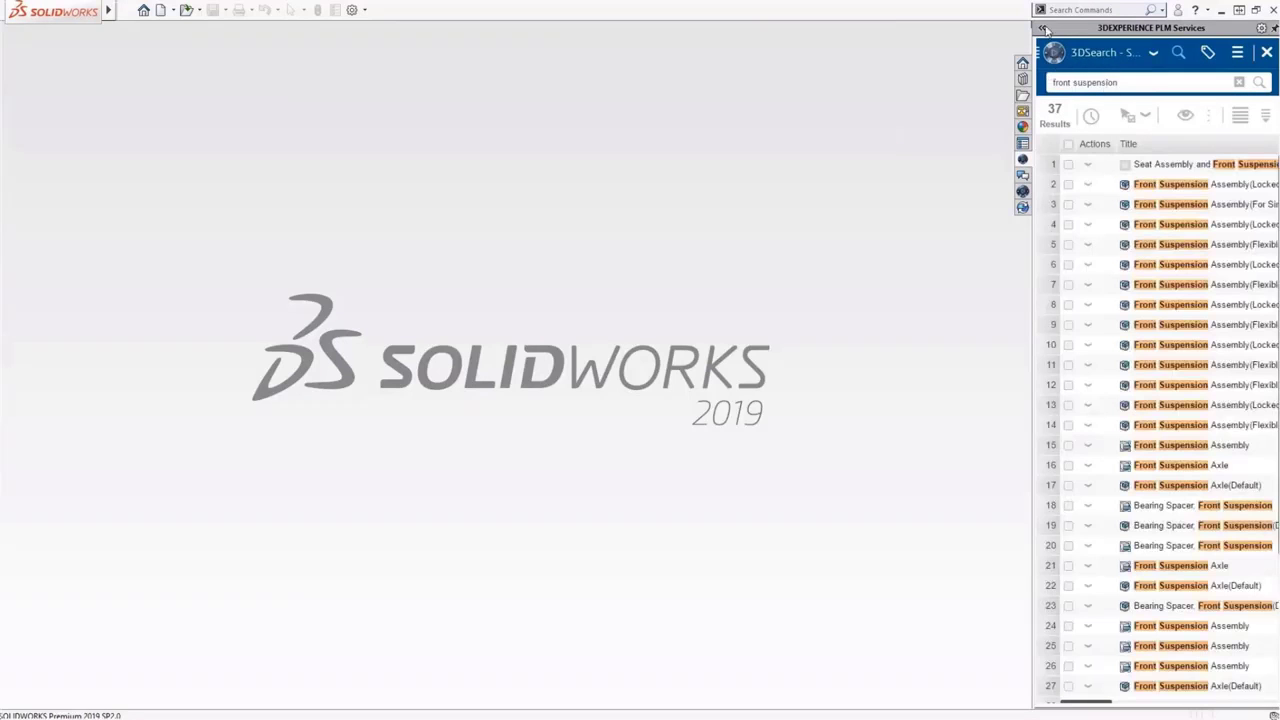
left_click(1041, 28)
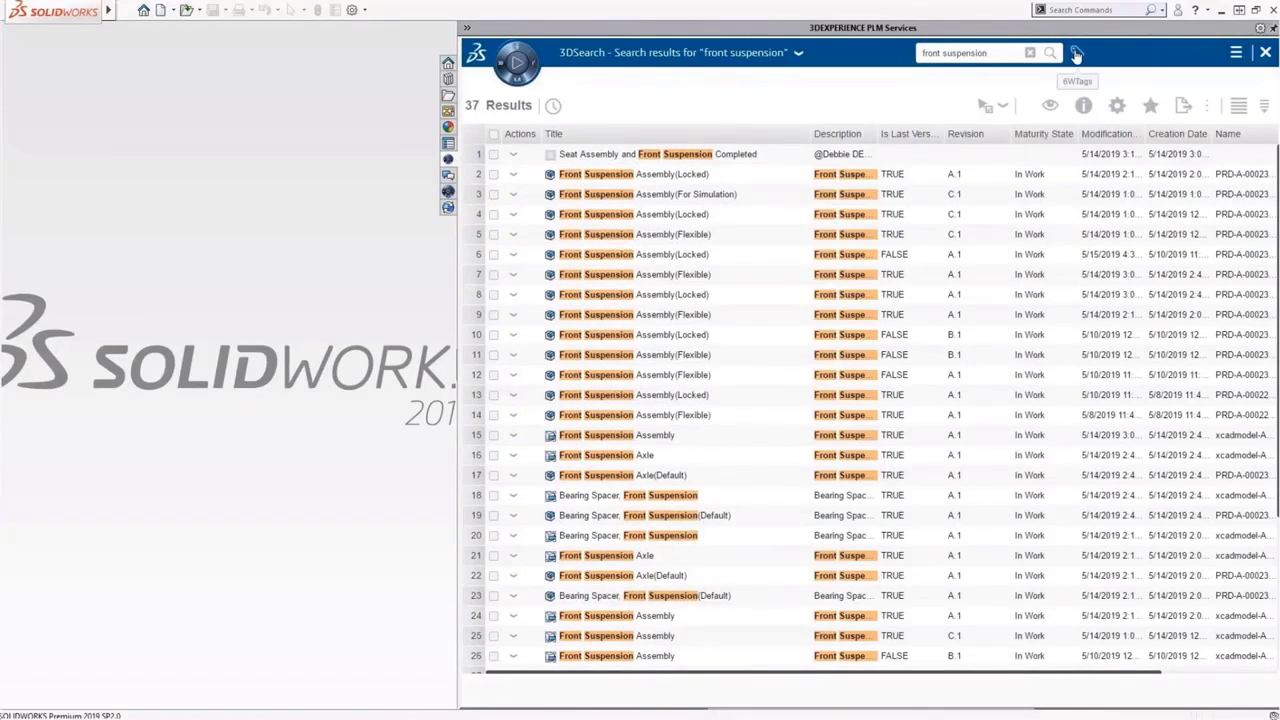
Filter results to Physical Product, Icon Concept Design and Prototype, then select Front Suspension Assembly(Locked)
left_click(1076, 53)
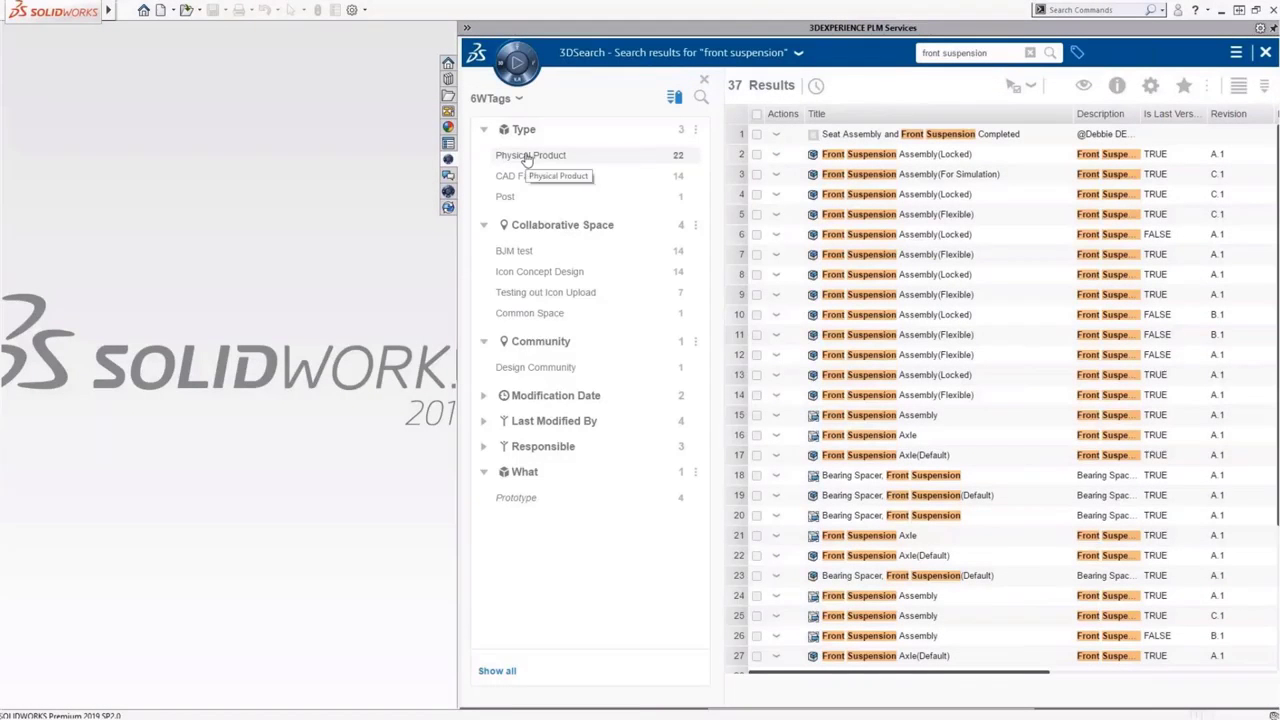
left_click(527, 156)
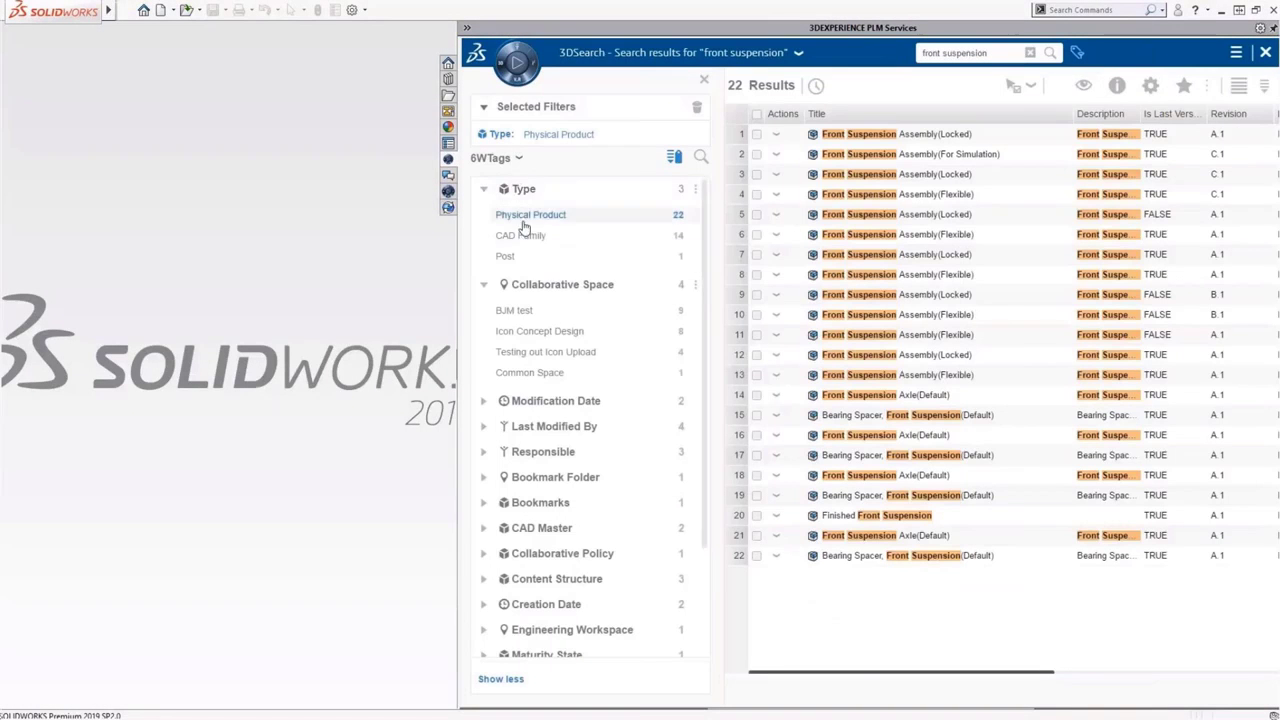
left_click(531, 331)
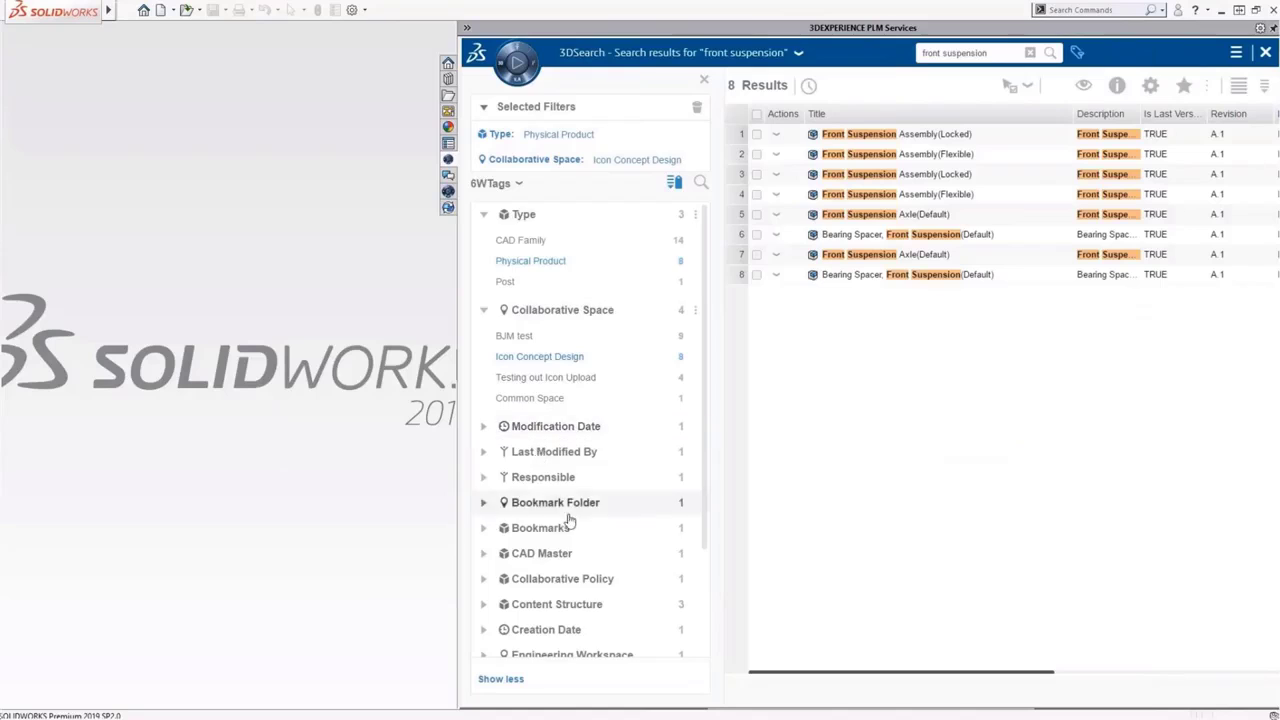
scroll(571, 526, "down", 3)
left_click(529, 645)
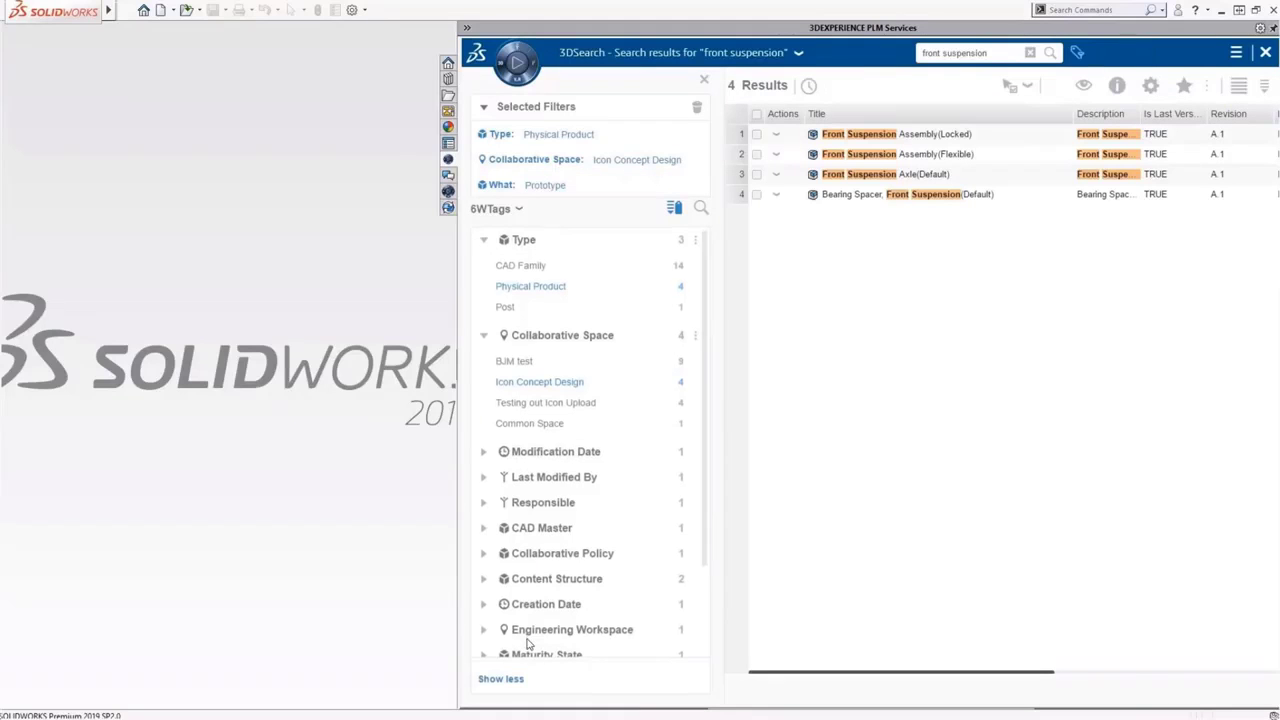
left_click(704, 80)
left_click(672, 154)
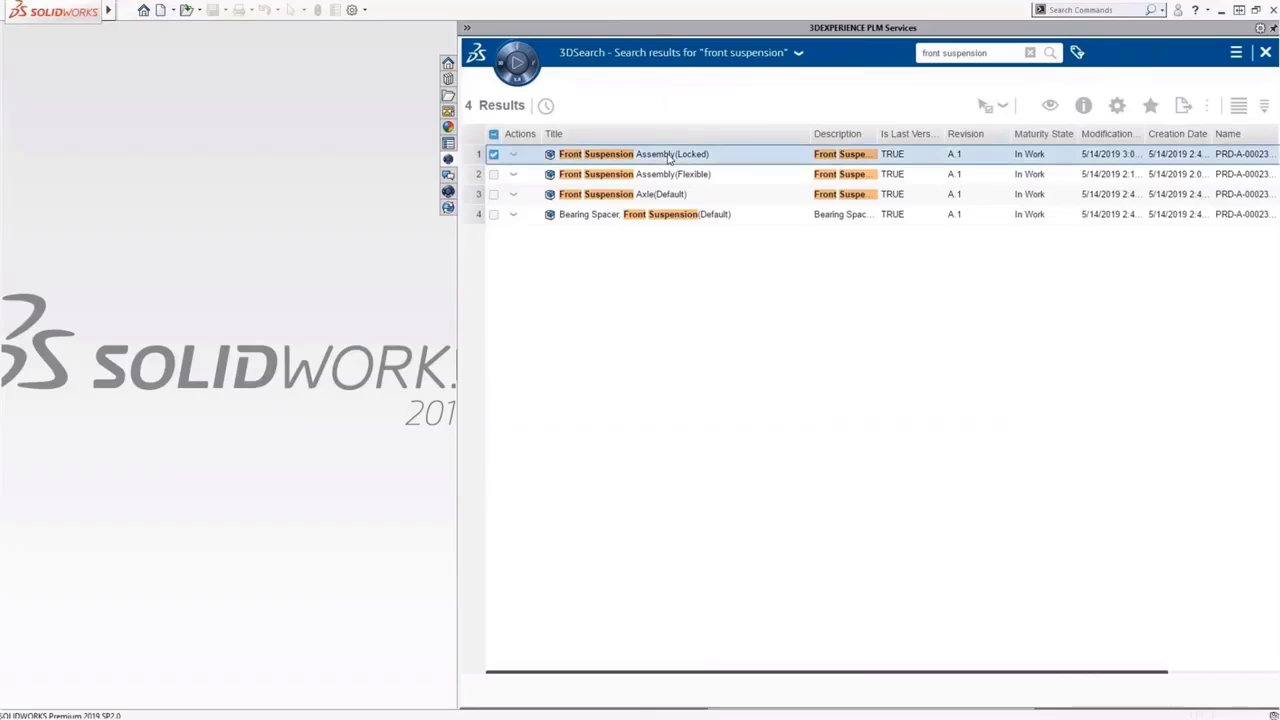
Show Front Suspension Assembly(Locked)'s Where Used relations in its Information panel
left_click(1084, 106)
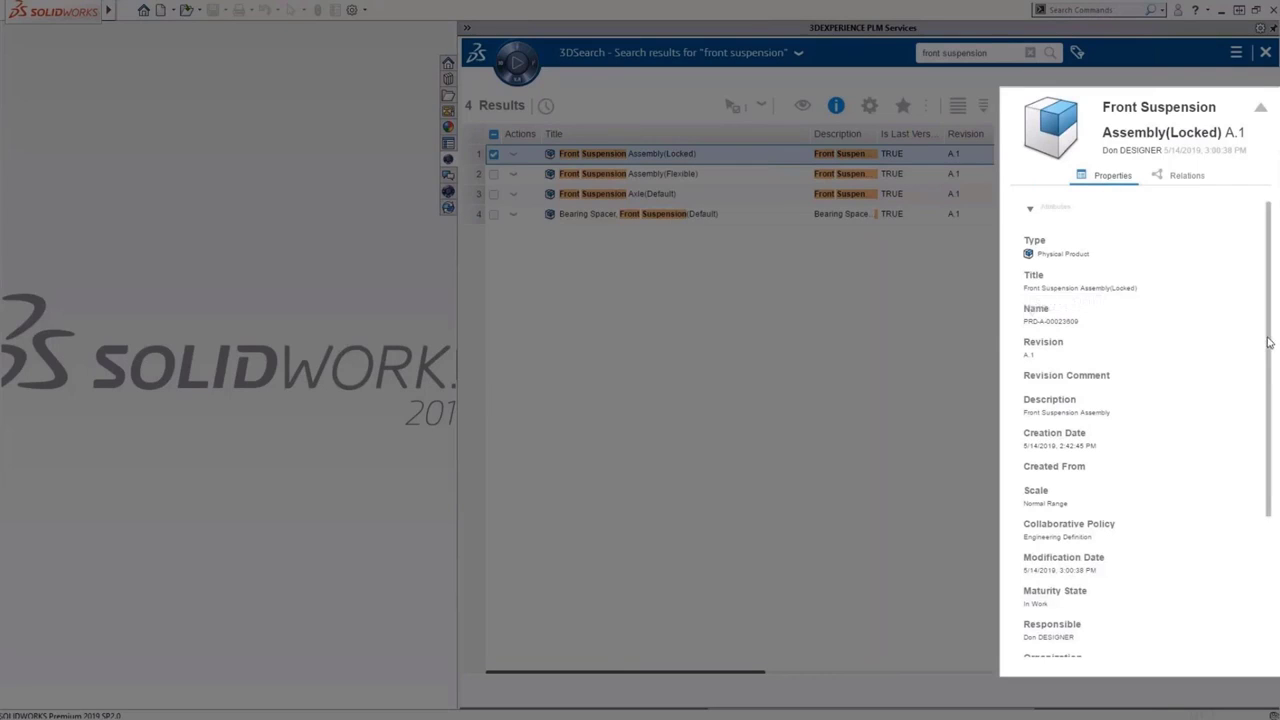
left_click_drag(1268, 342, 1277, 487)
left_click(1185, 178)
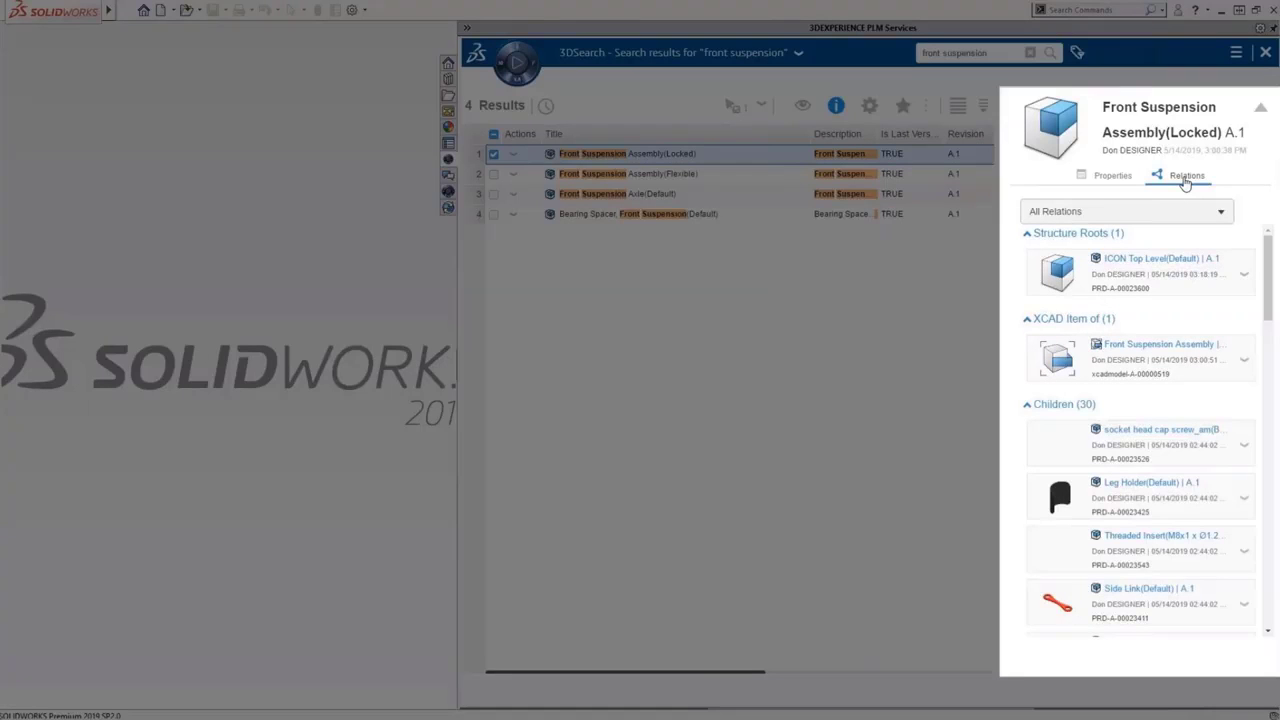
mouse_move(1266, 258)
left_mouse_down()
mouse_move(1263, 340)
mouse_move(1264, 252)
left_mouse_up()
left_click(1210, 214)
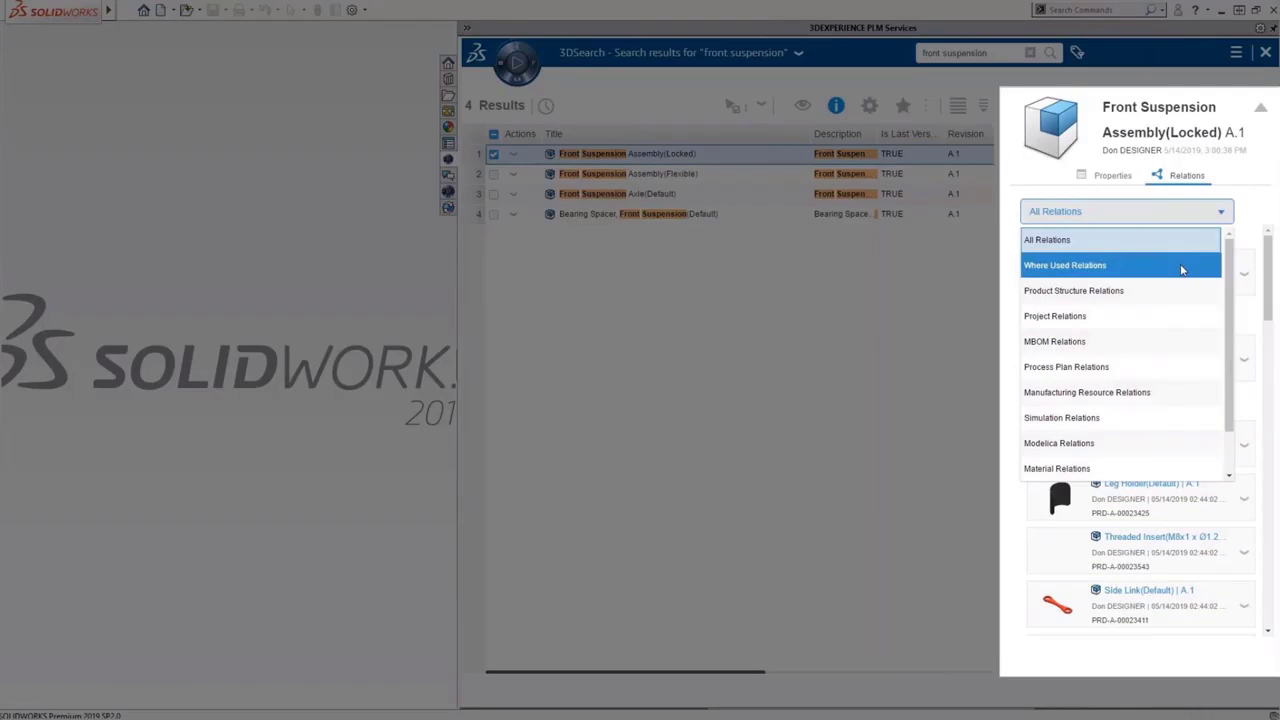
left_click(1181, 266)
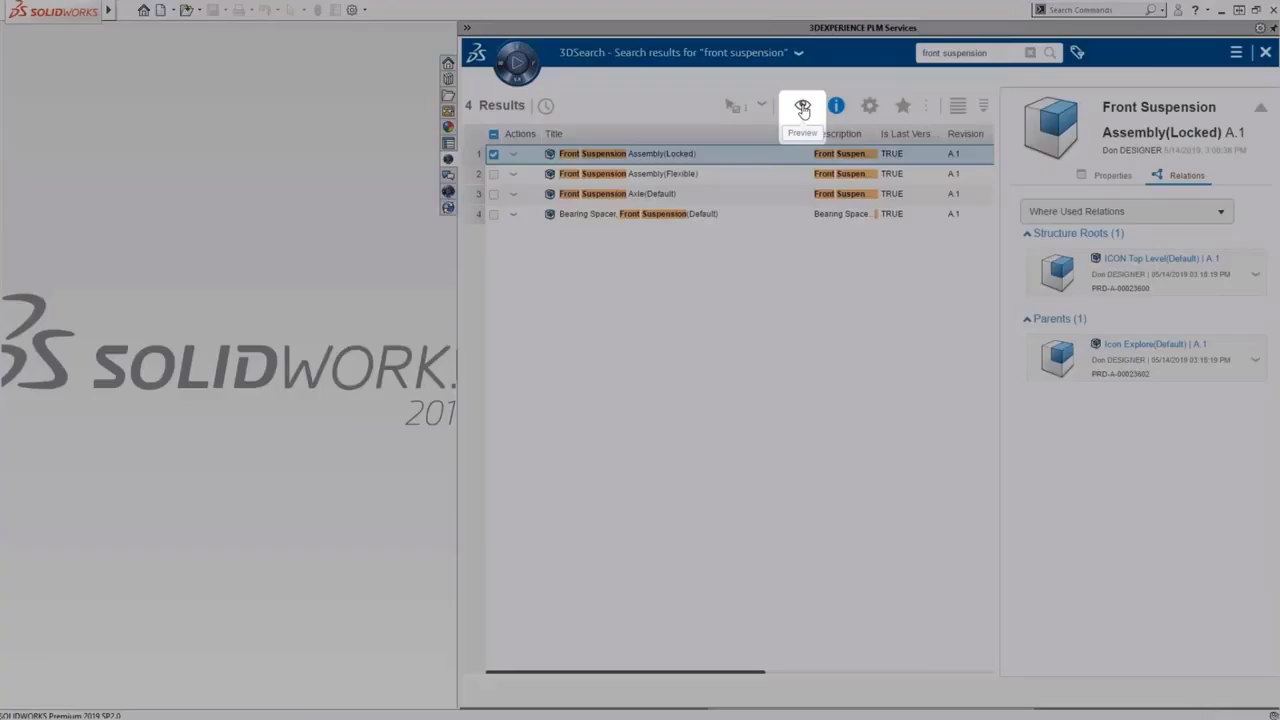
Preview and rotate Front Suspension Assembly(Locked) in 3D, then bring up its actions menu
left_click(802, 107)
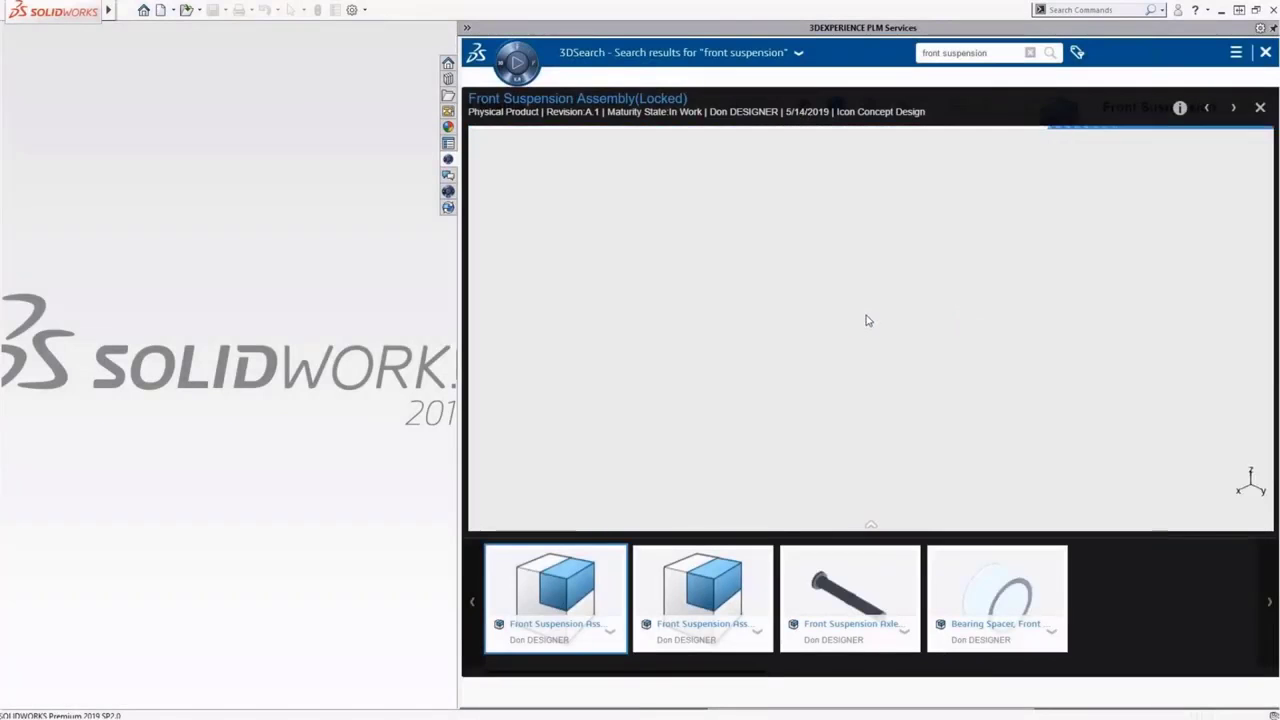
mouse_move(866, 314)
left_mouse_down()
mouse_move(893, 338)
mouse_move(880, 331)
left_mouse_up()
scroll(900, 280, "up", 5)
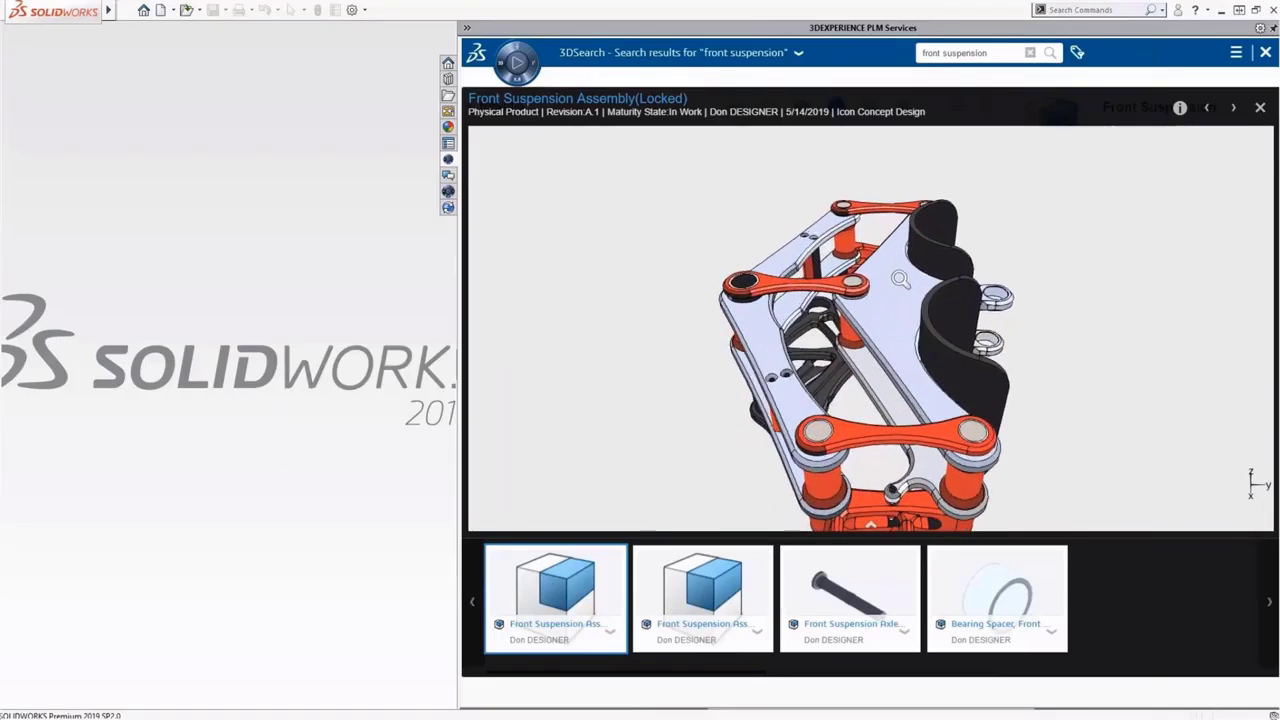
left_click(1260, 108)
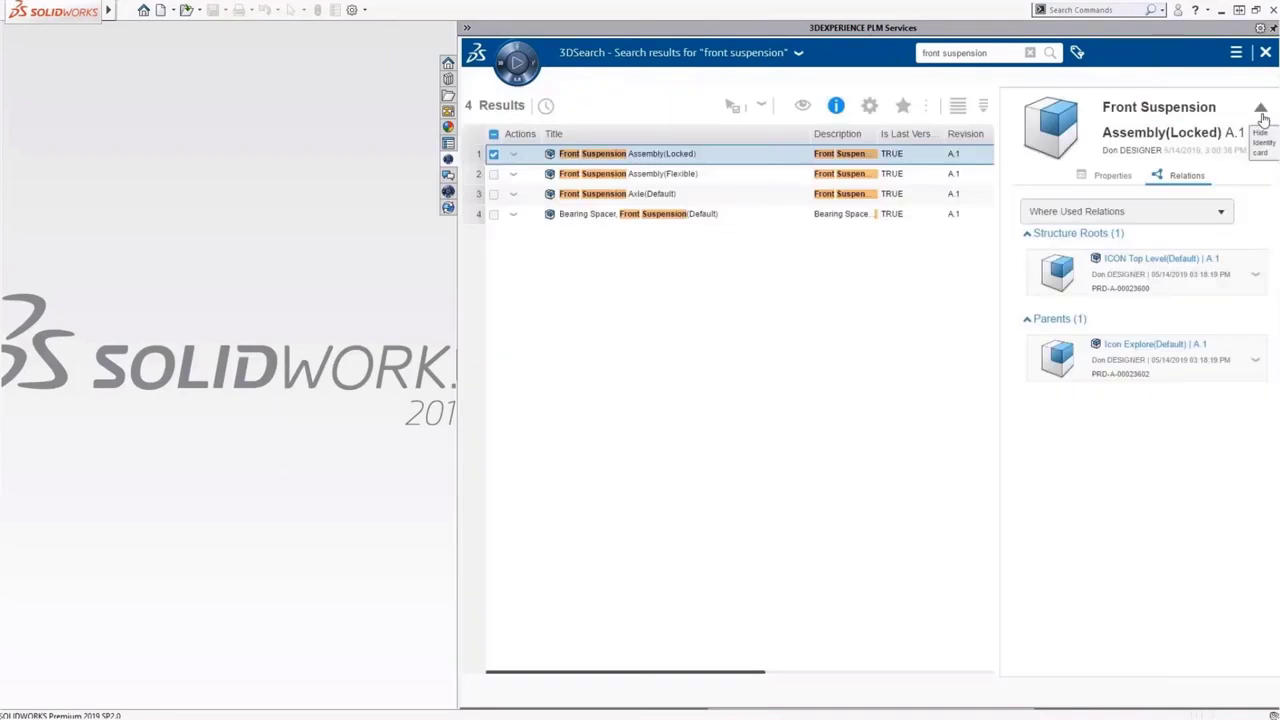
right_click(790, 162)
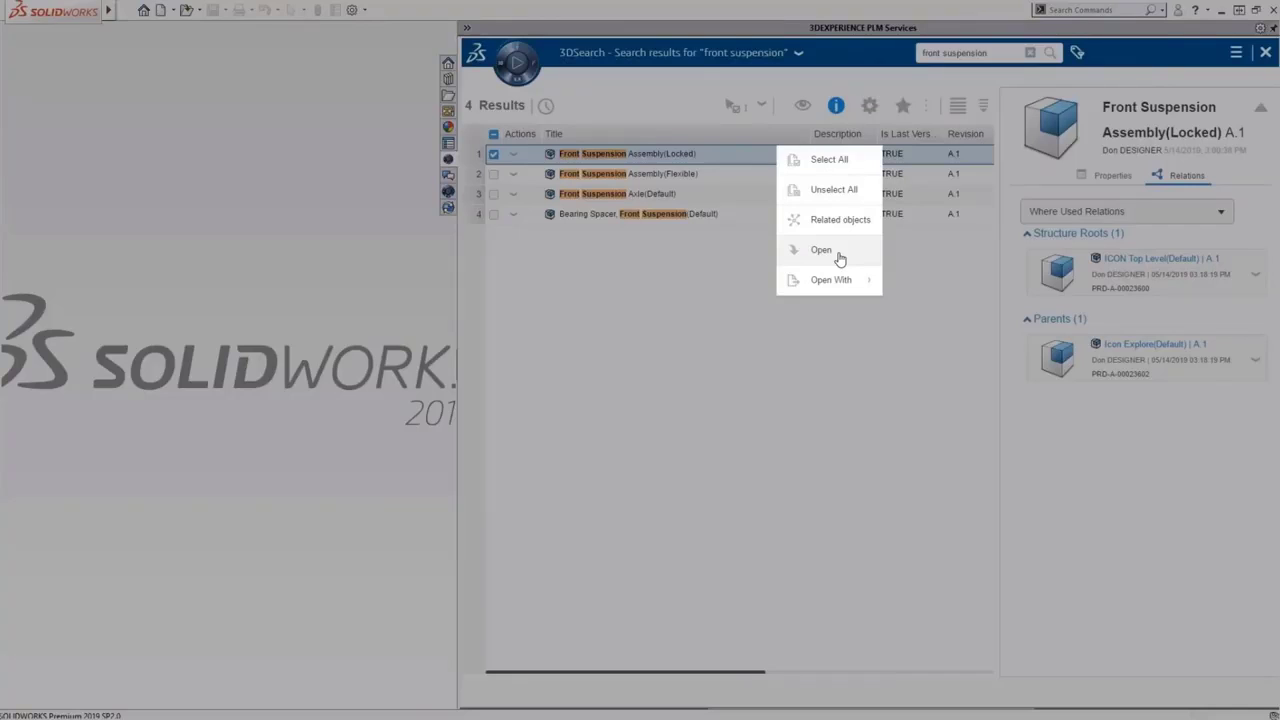
Open the Front Suspension Assembly read-only in SOLIDWORKS from 3DEXPERIENCE
left_click(838, 256)
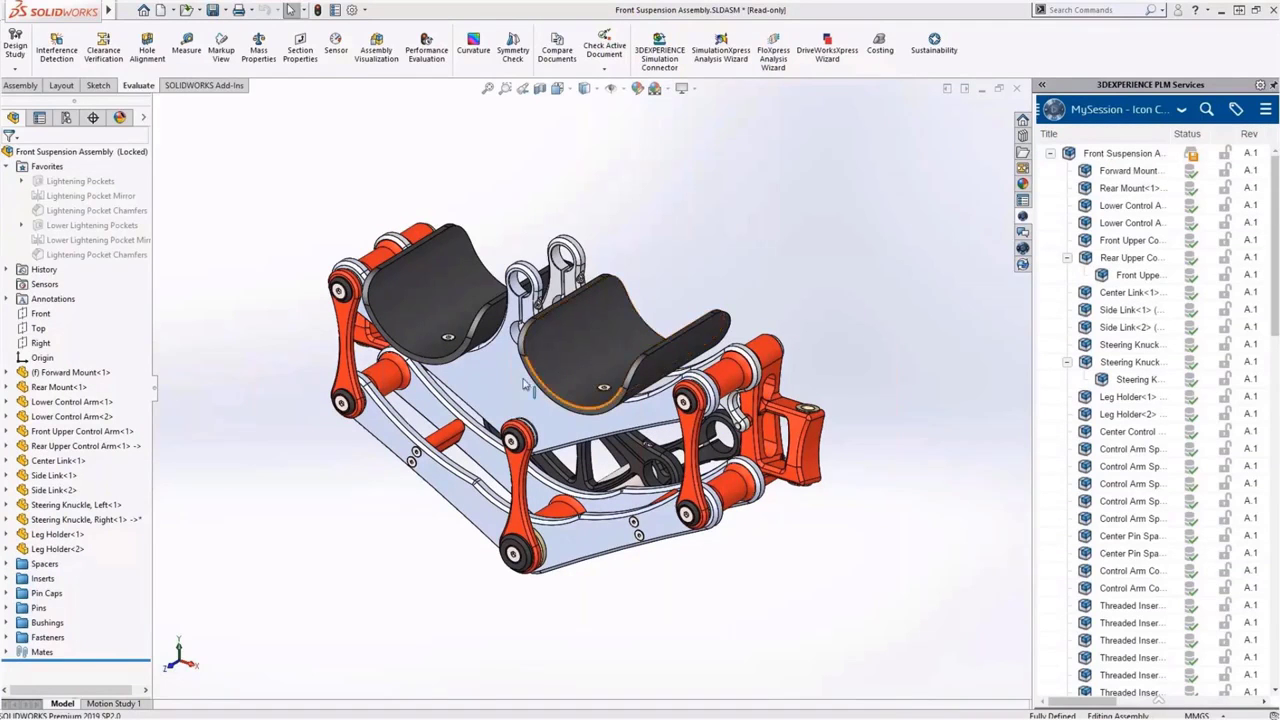
Reserve the Front Suspension assembly, its centre plate and its upper and lower control arms
left_click(505, 384)
left_click(470, 485, "ctrl")
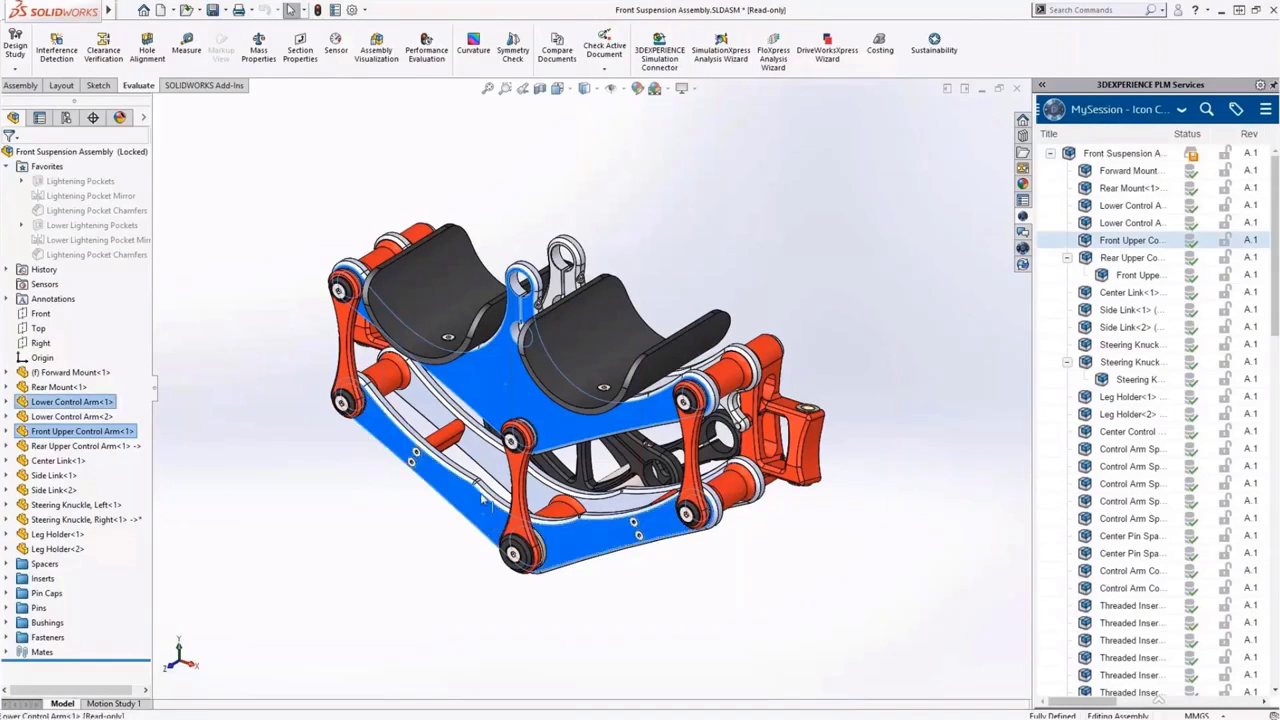
left_click(557, 283, "ctrl")
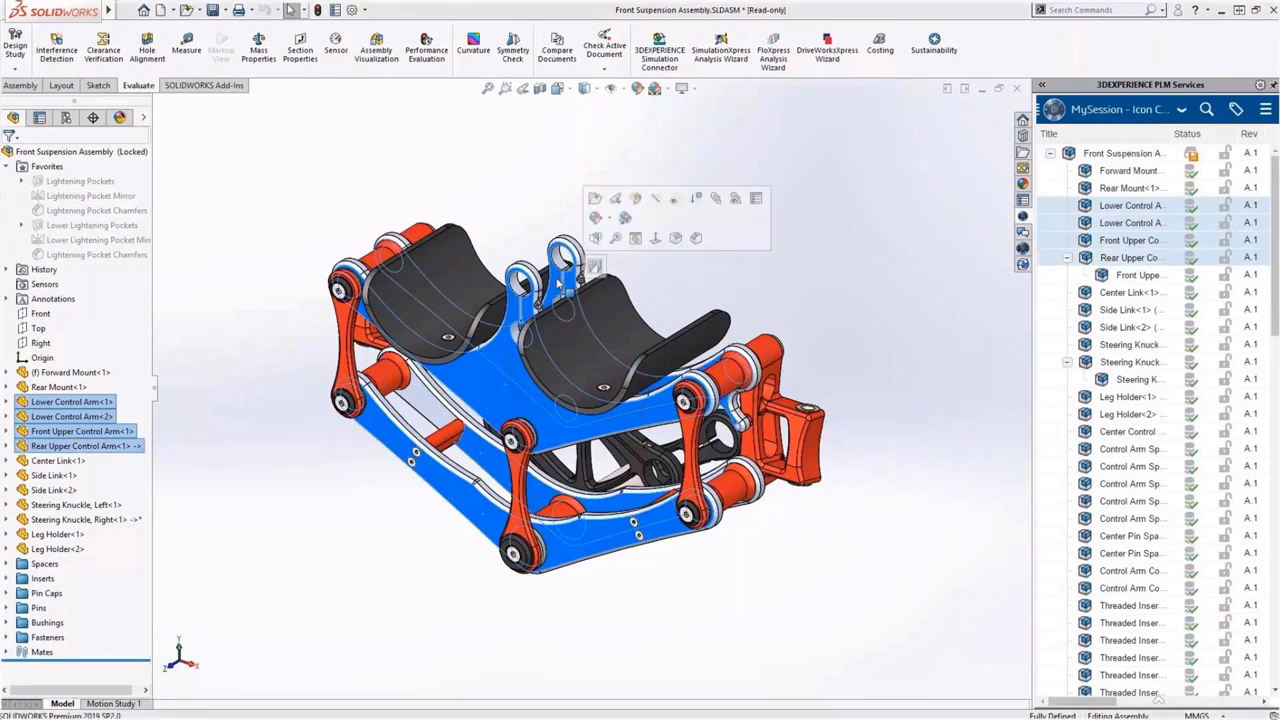
left_click(1092, 155)
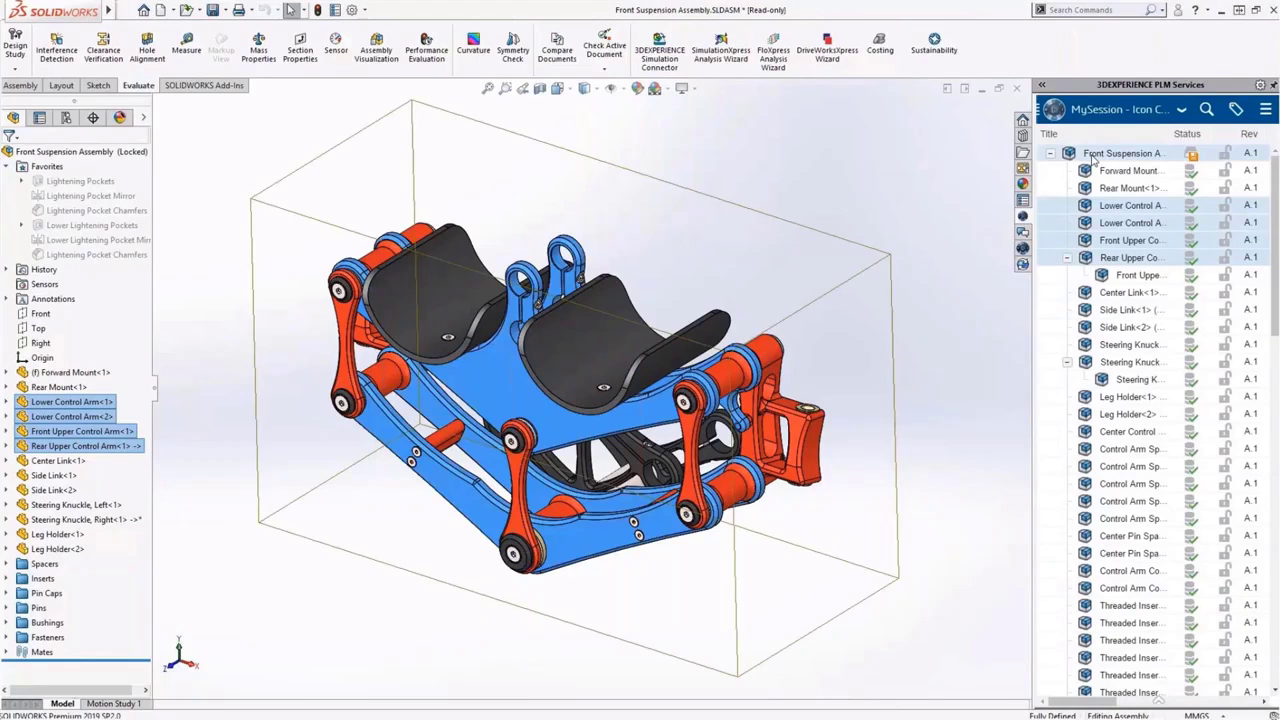
right_click(1093, 155)
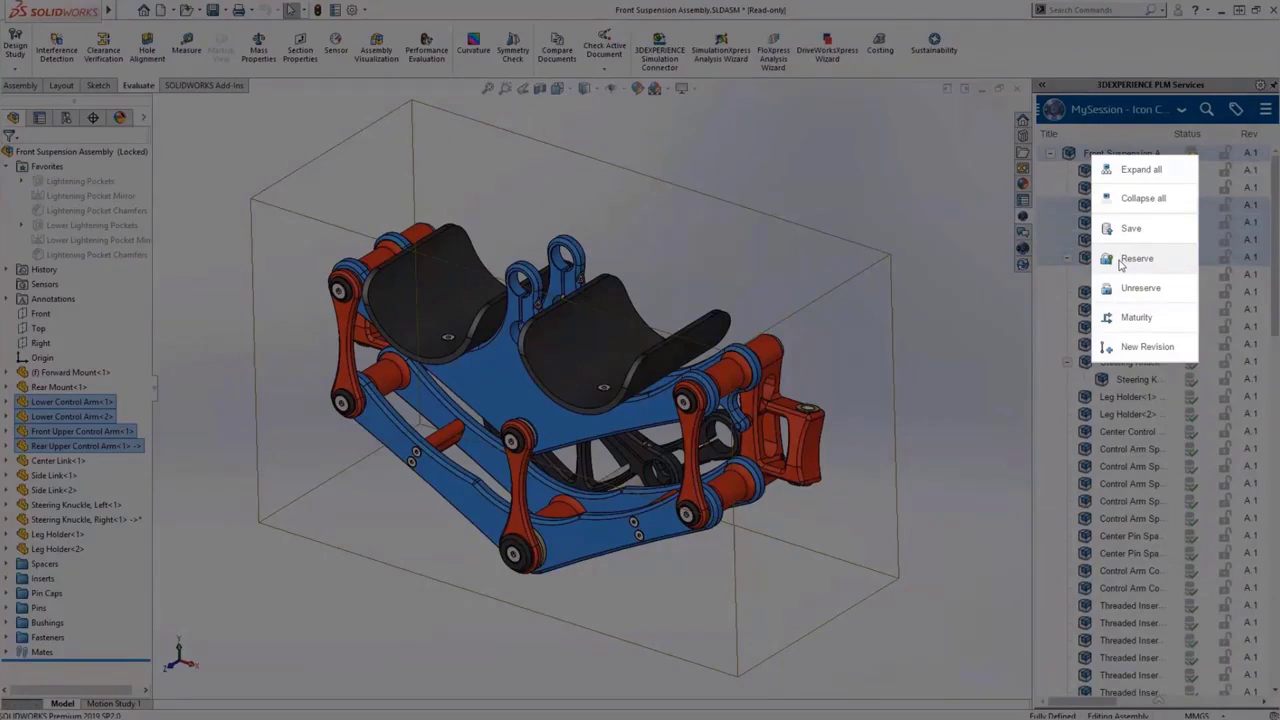
left_click(1133, 258)
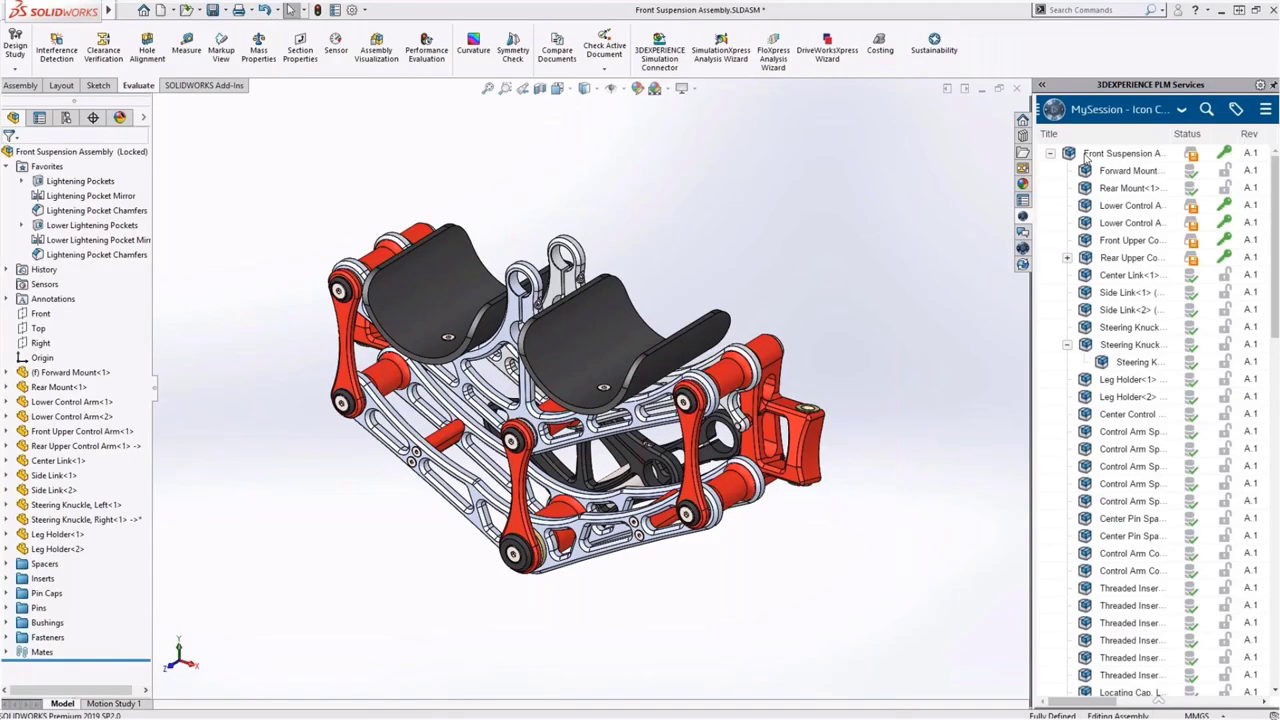
Save the Front Suspension assembly and its Front Upper, Lower and Rear Upper control arms as new revision B.1
left_click(1120, 153)
left_click(1041, 84)
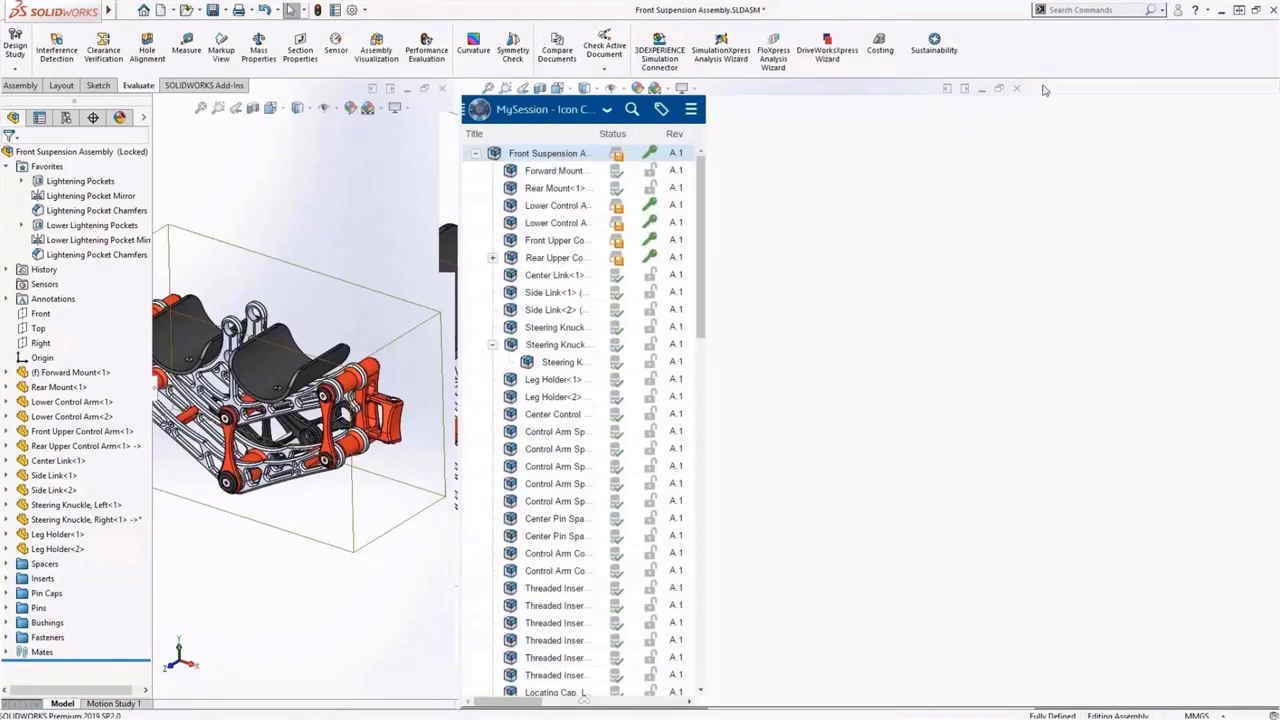
right_click(559, 177)
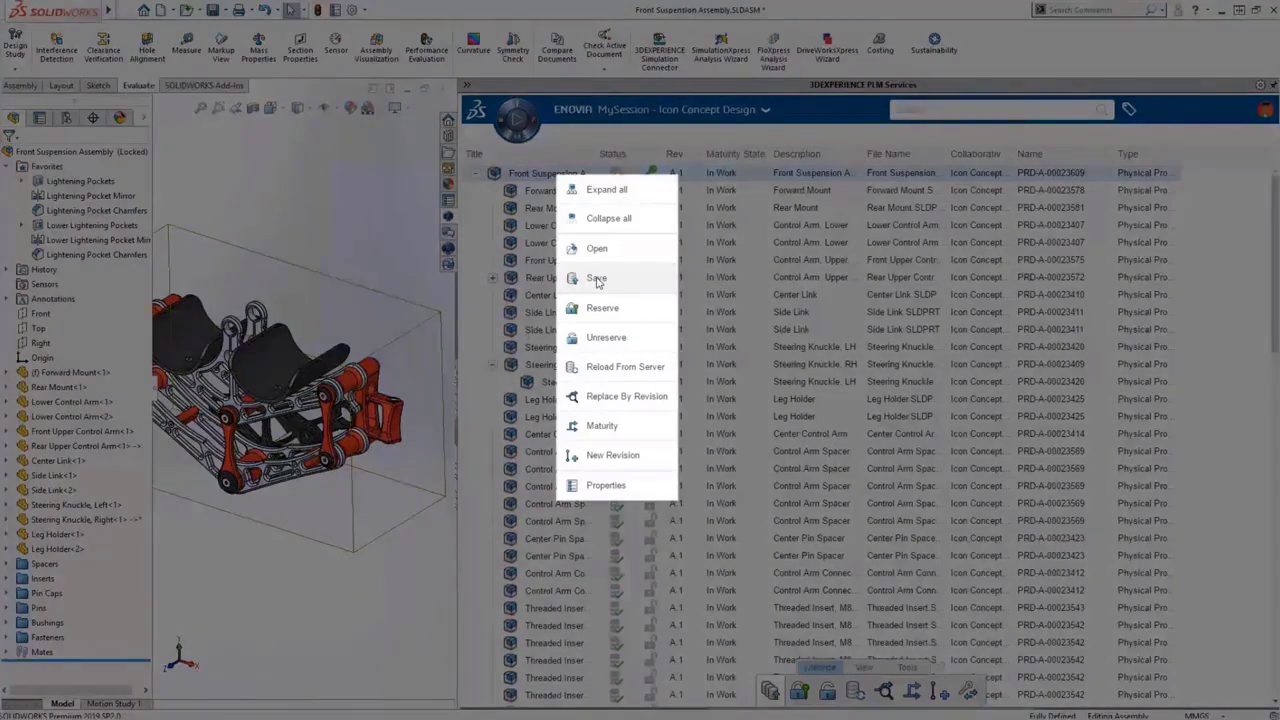
left_click(597, 280)
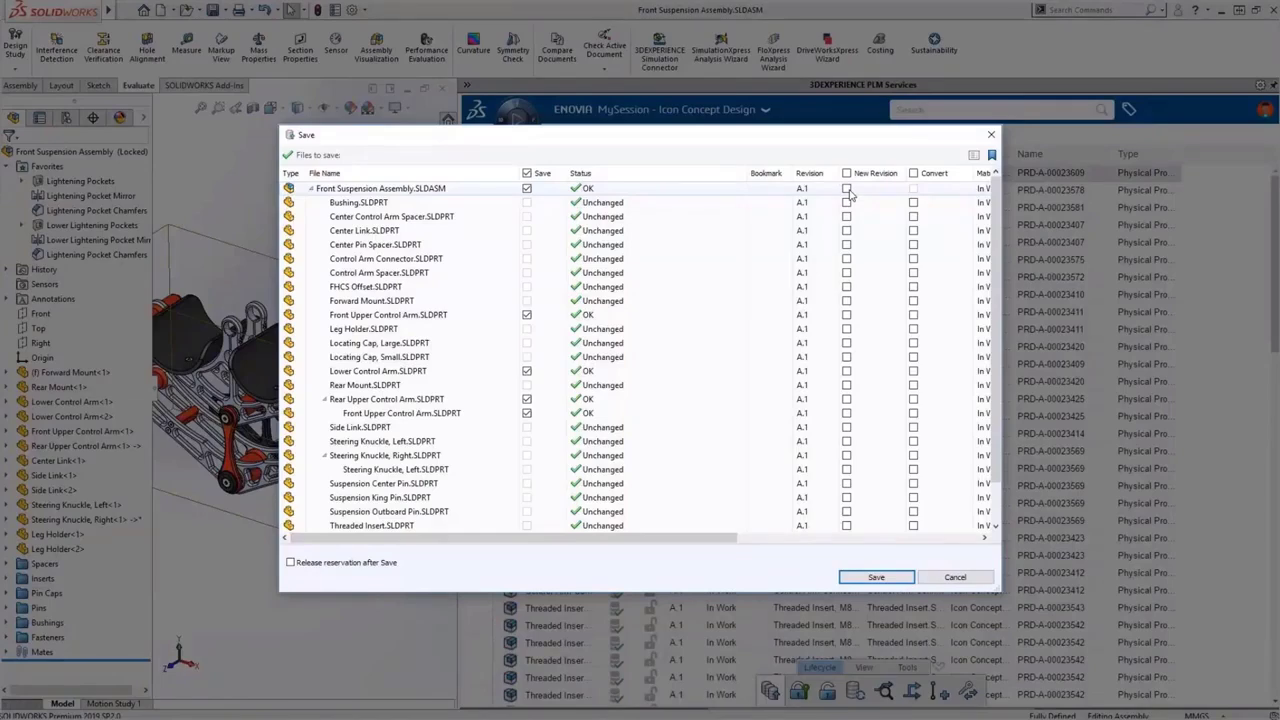
left_click(847, 189)
left_click(846, 314)
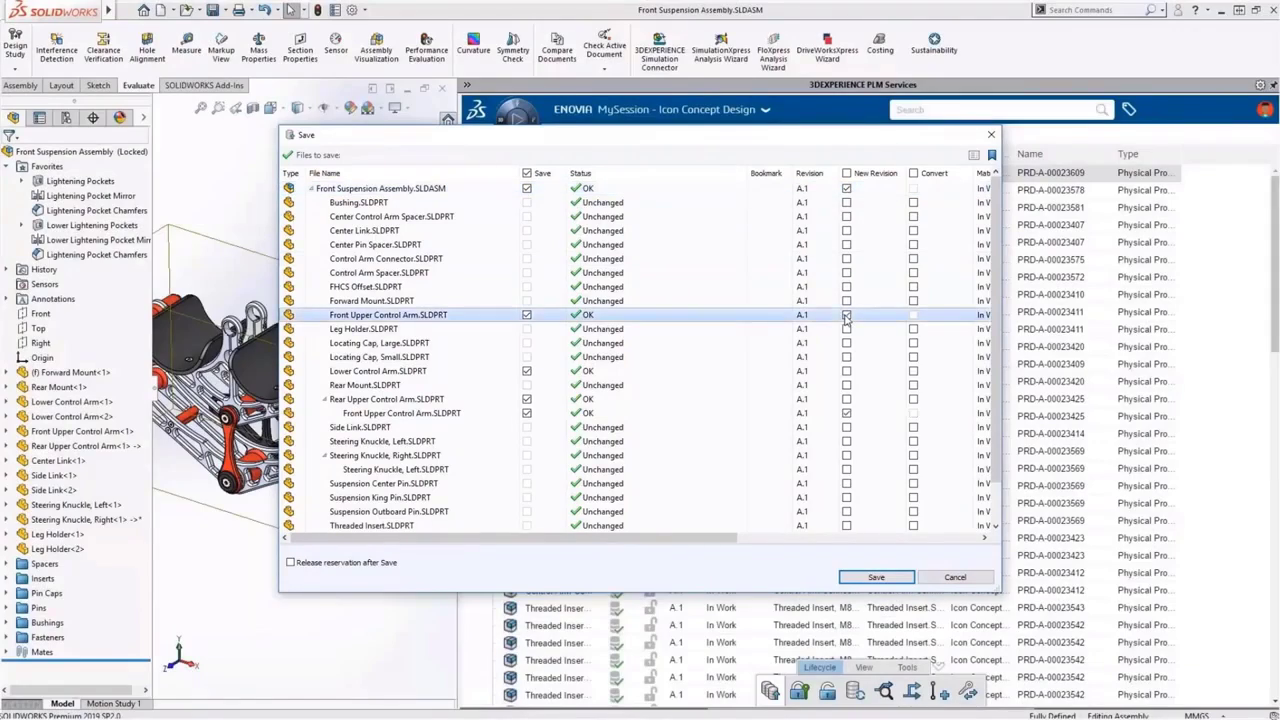
left_click(846, 370)
left_click(846, 398)
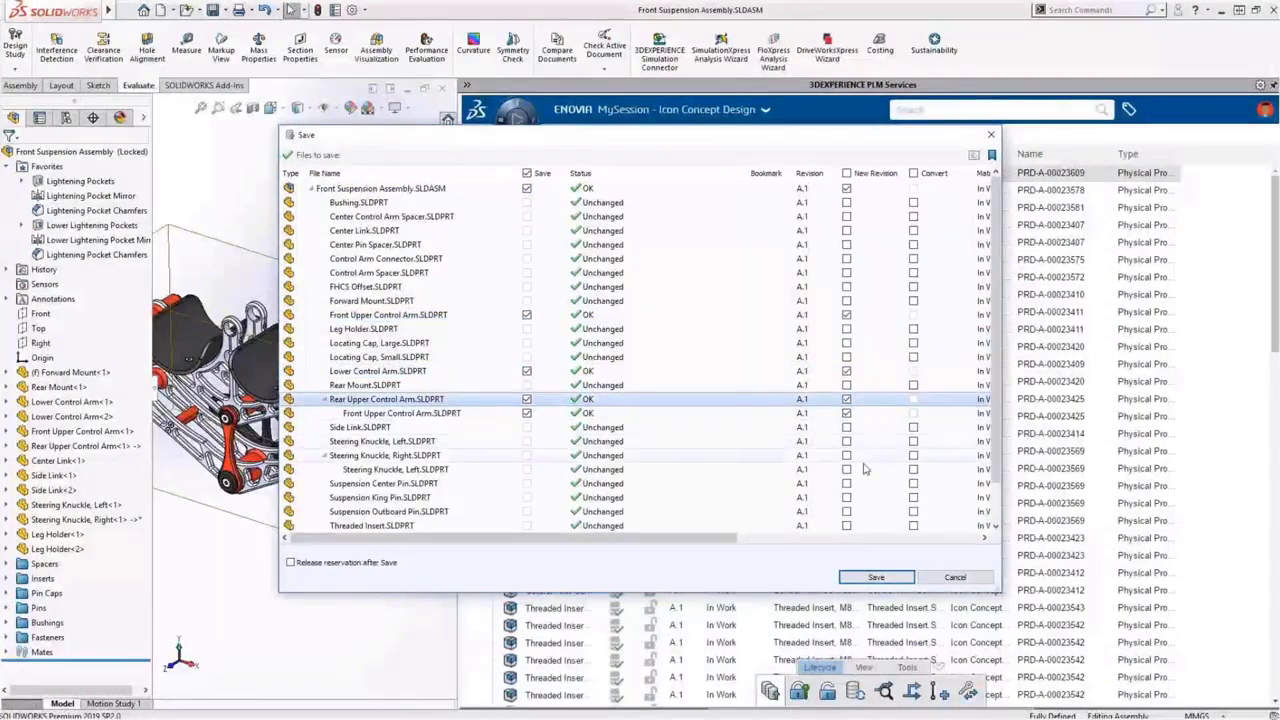
left_click(875, 578)
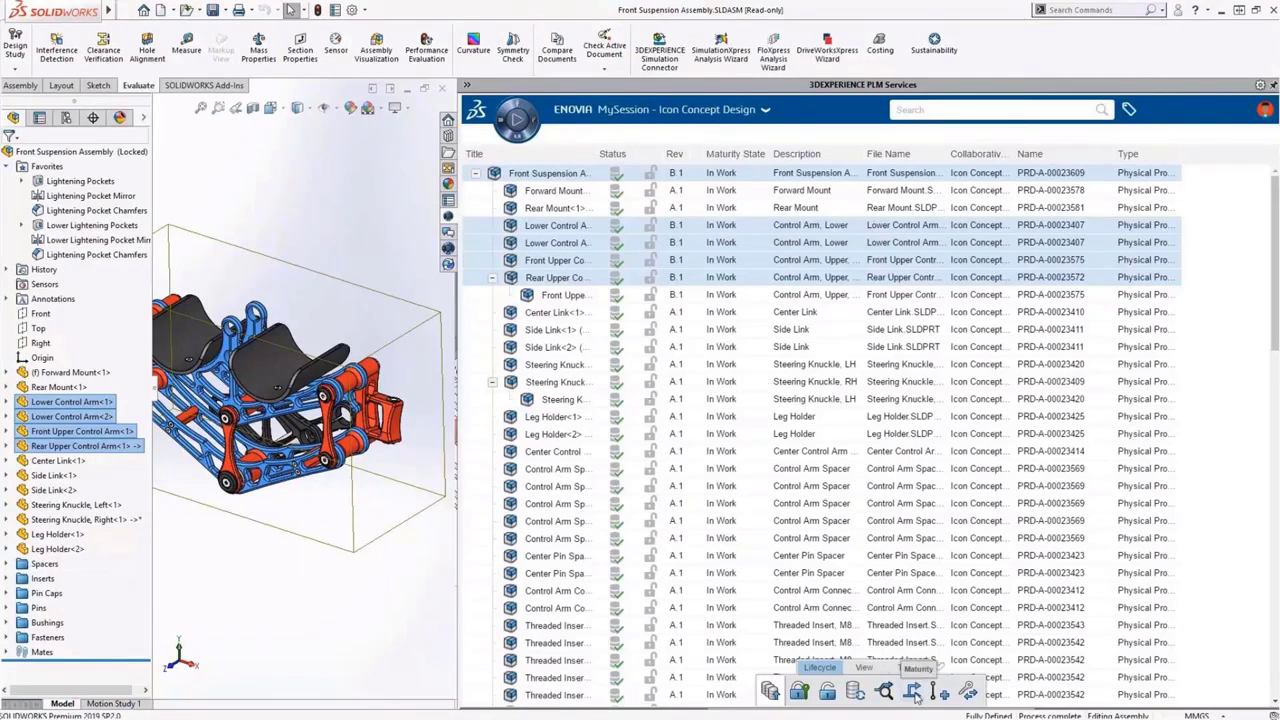
Change the maturity of the assembly and its B.1 control arms to Frozen
left_click(913, 692)
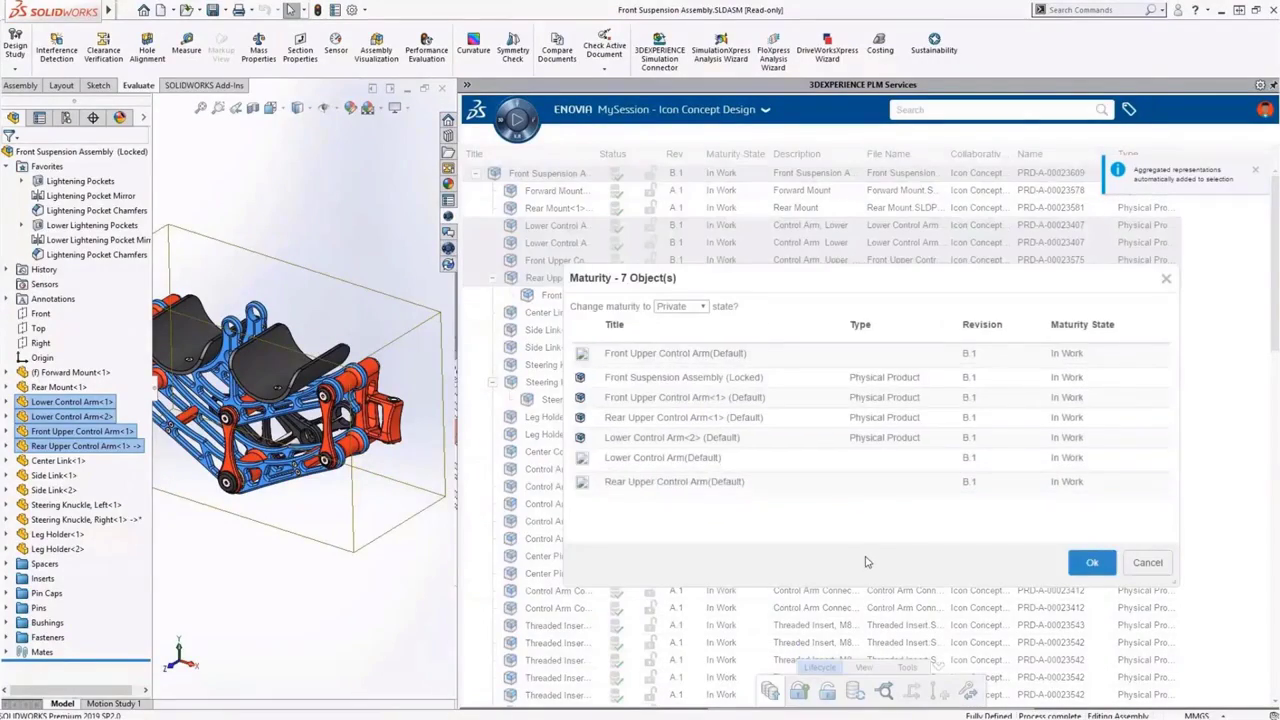
left_click(702, 306)
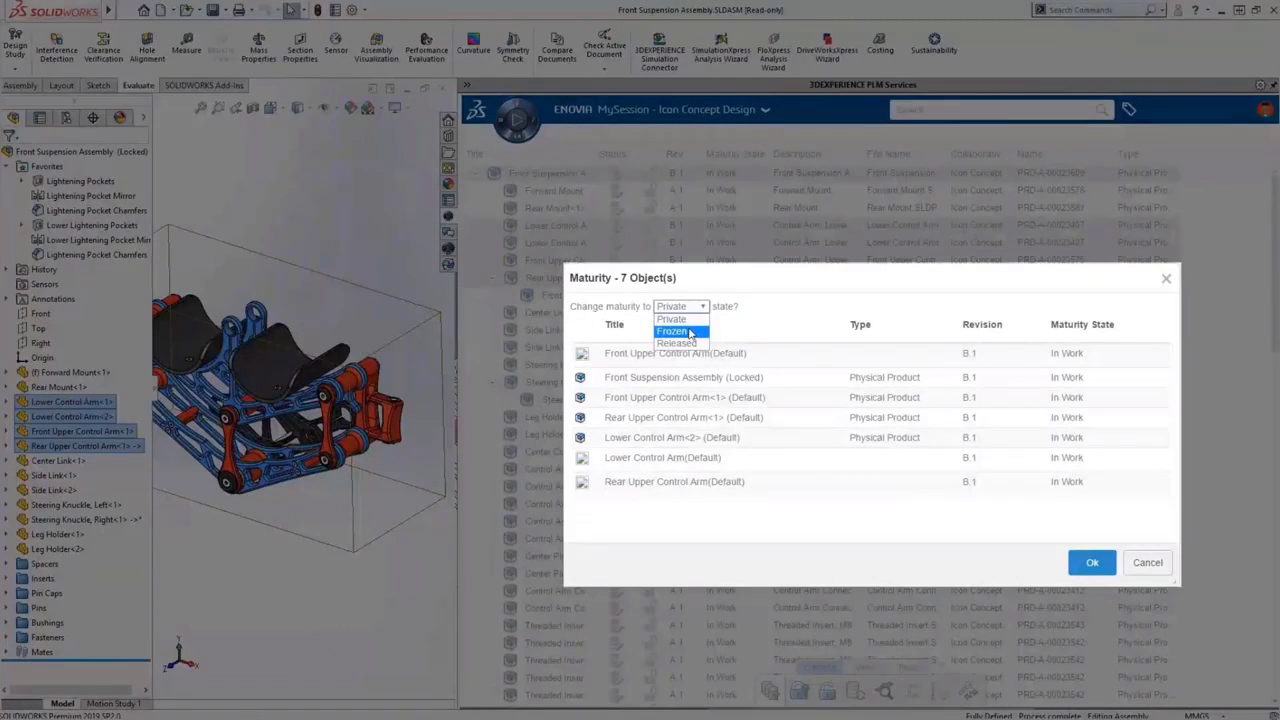
left_click(690, 332)
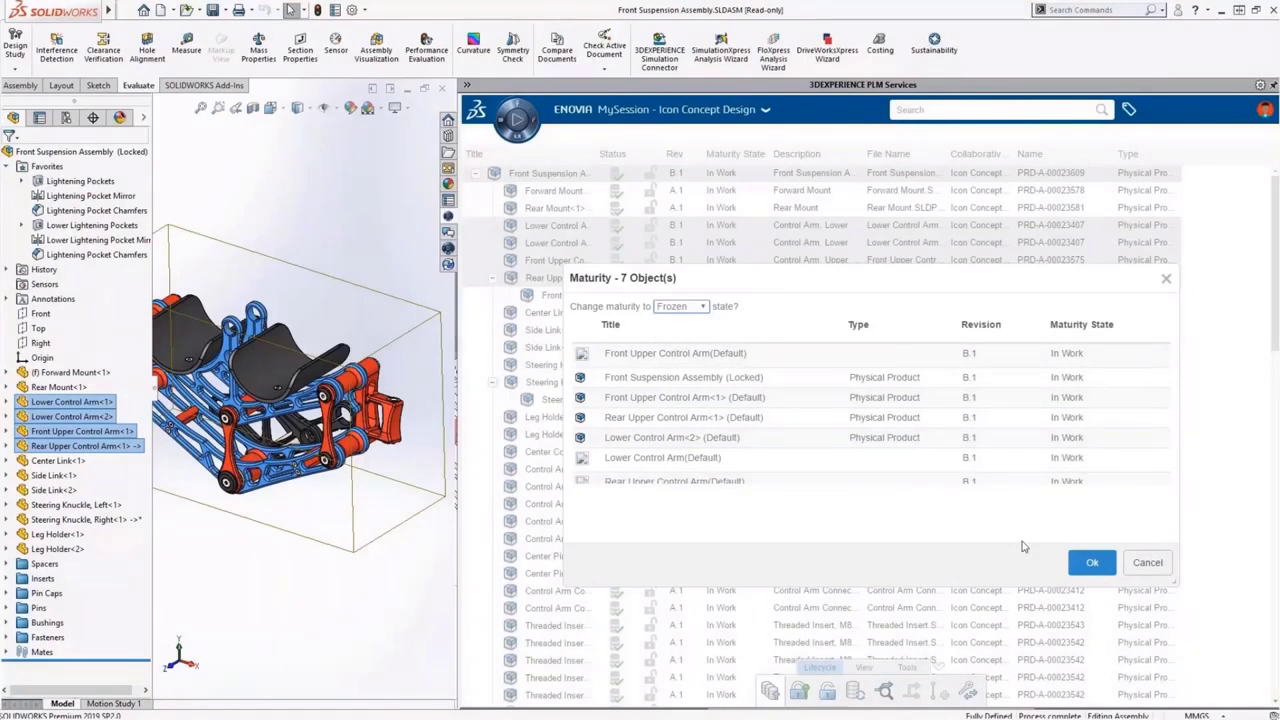
left_click(1074, 565)
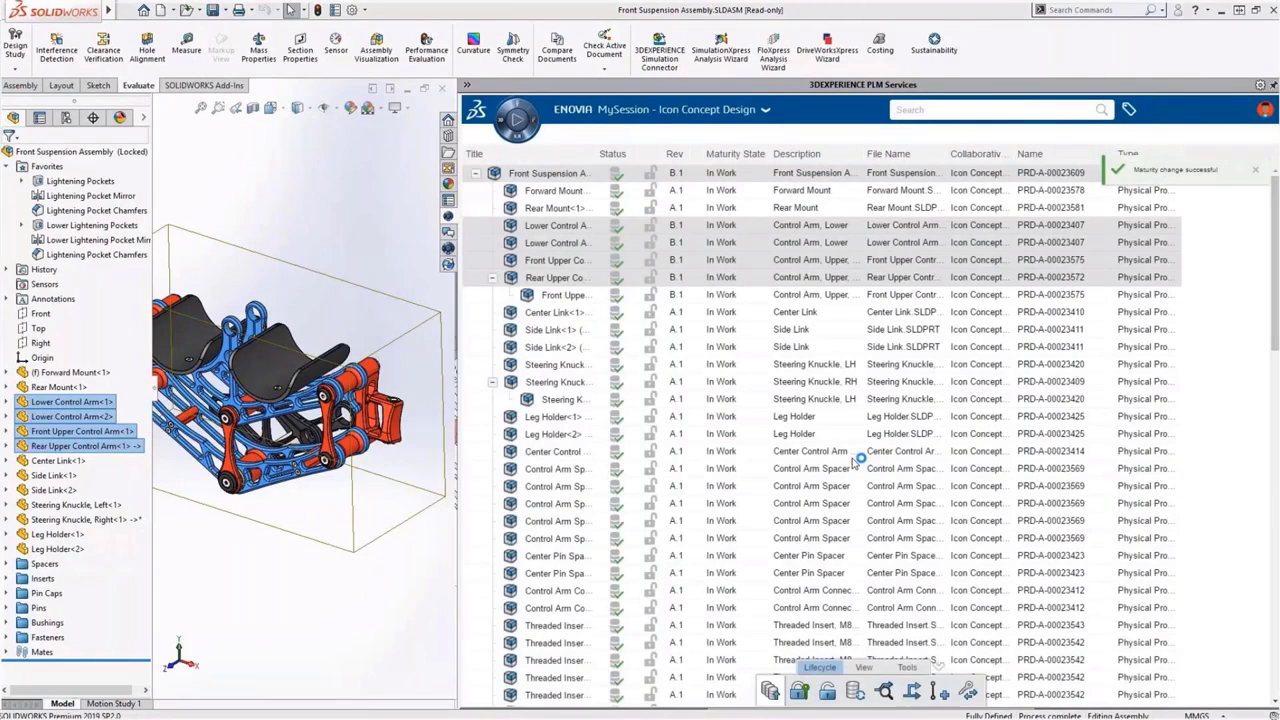
Launch the Collaborative Tasks app from the 3DEXPERIENCE roles and apps list
left_click(516, 110)
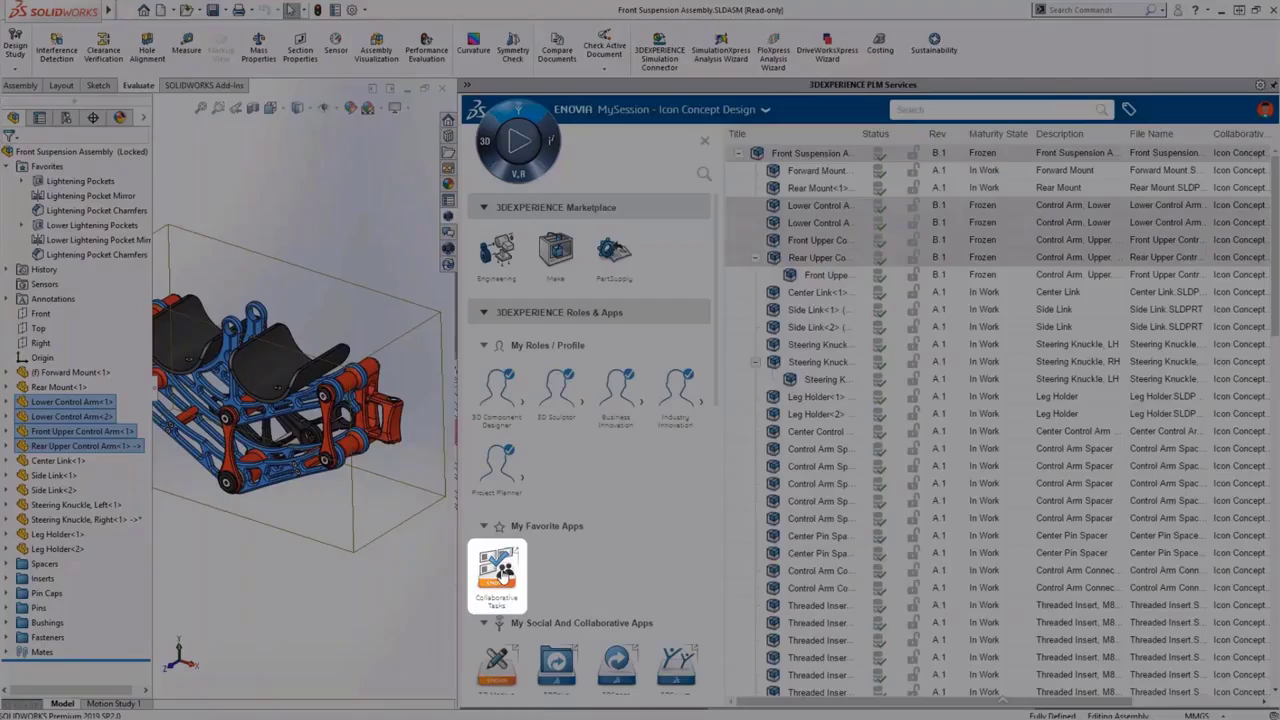
left_click(497, 572)
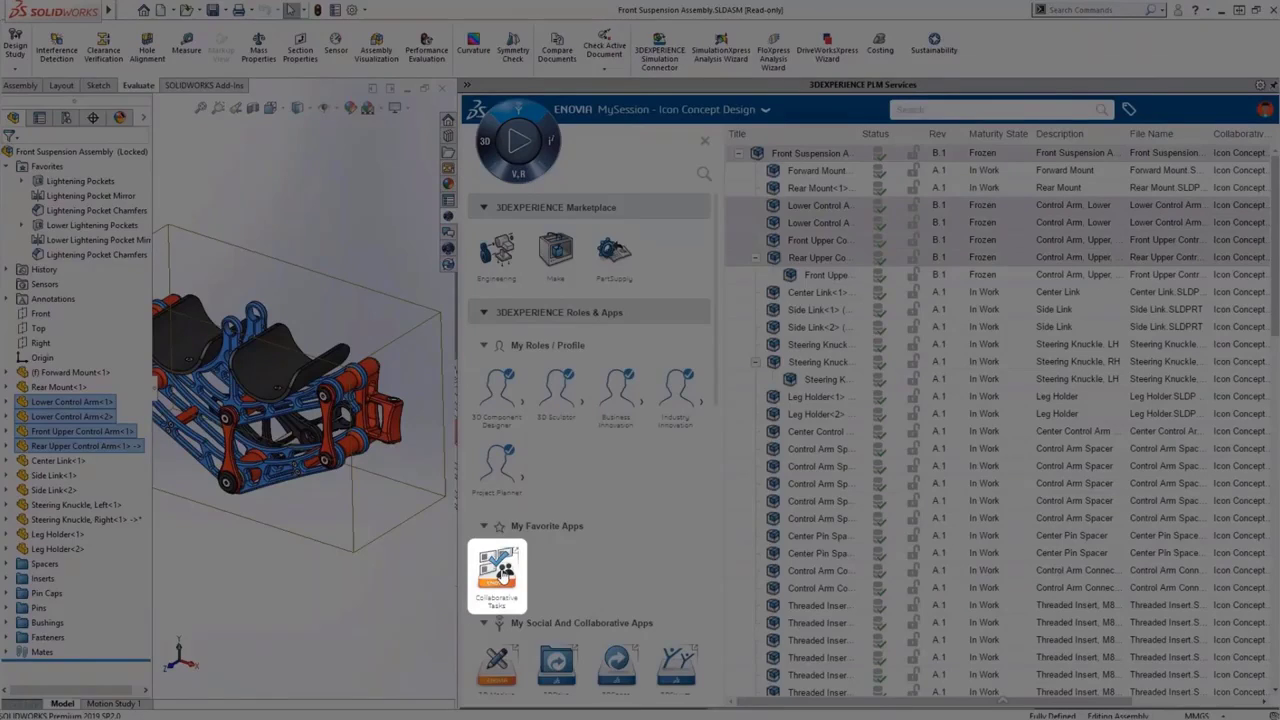
Move the Remove unnecessary material task card from In Progress to Done
left_click(497, 572)
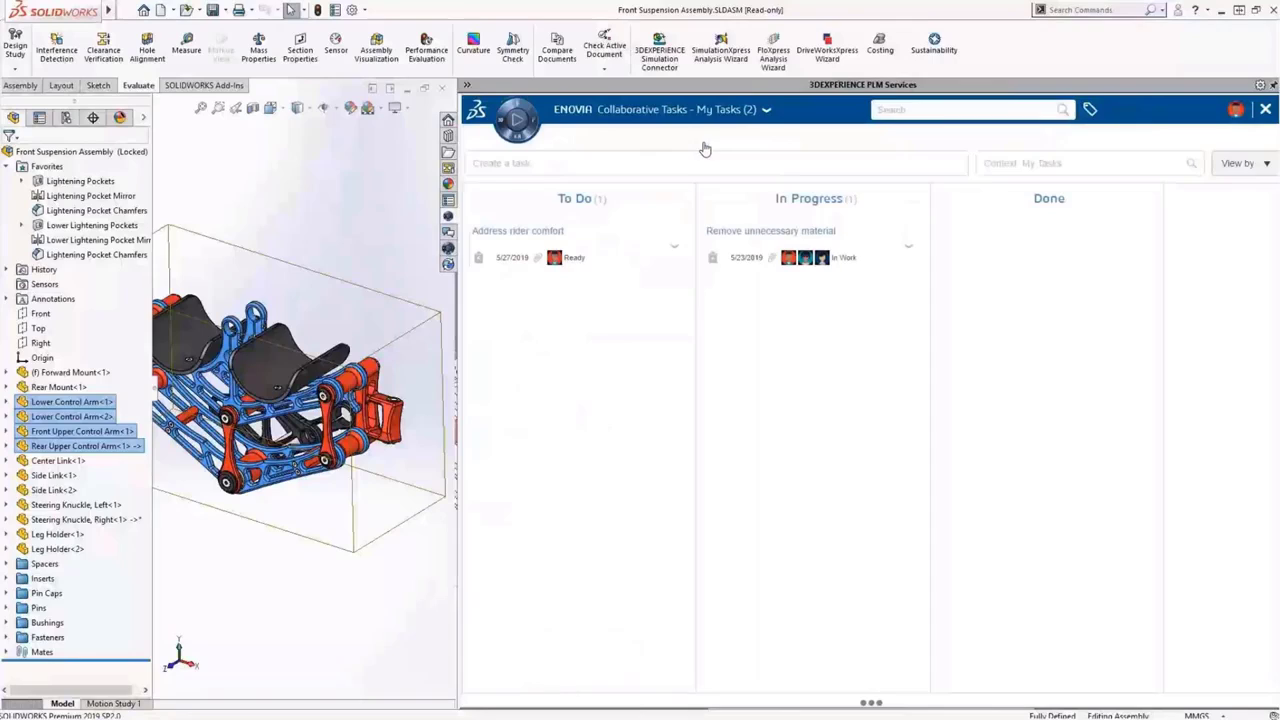
left_click_drag(745, 246, 1048, 246)
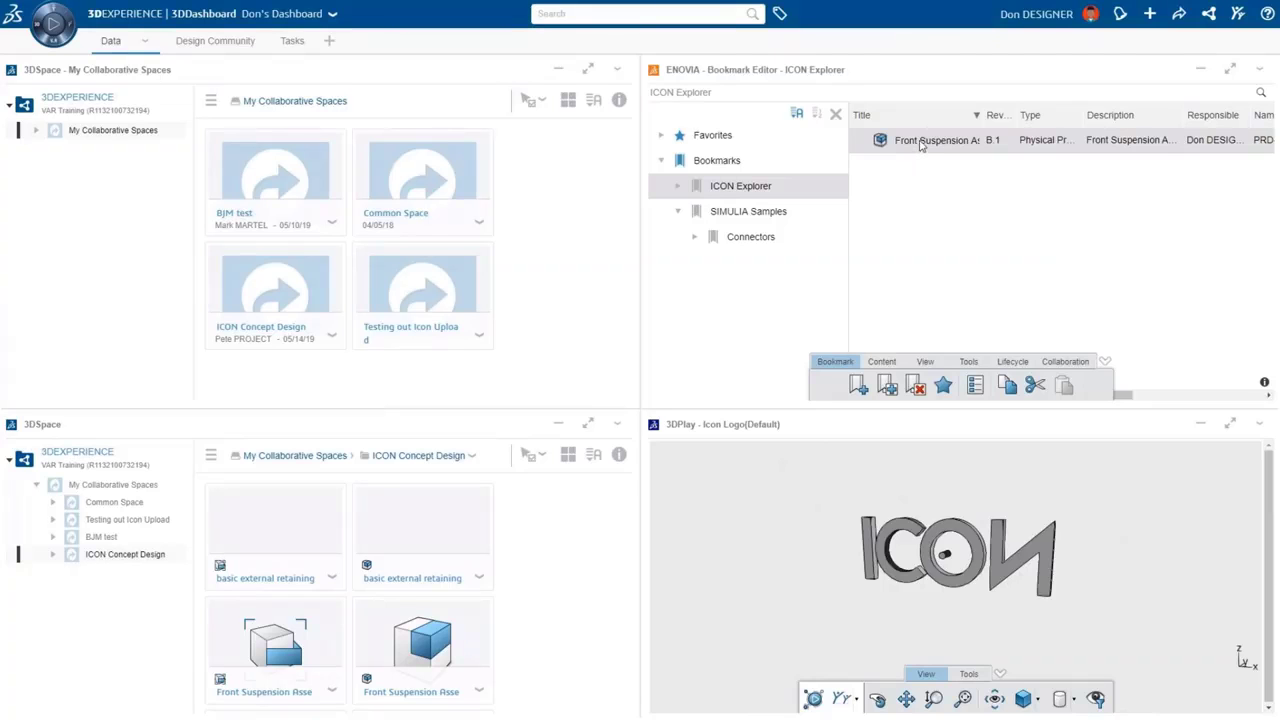
Load the Front Suspension Assembly into a maximized 3DPlay viewer and rotate it to a front view
left_click_drag(916, 140, 909, 605)
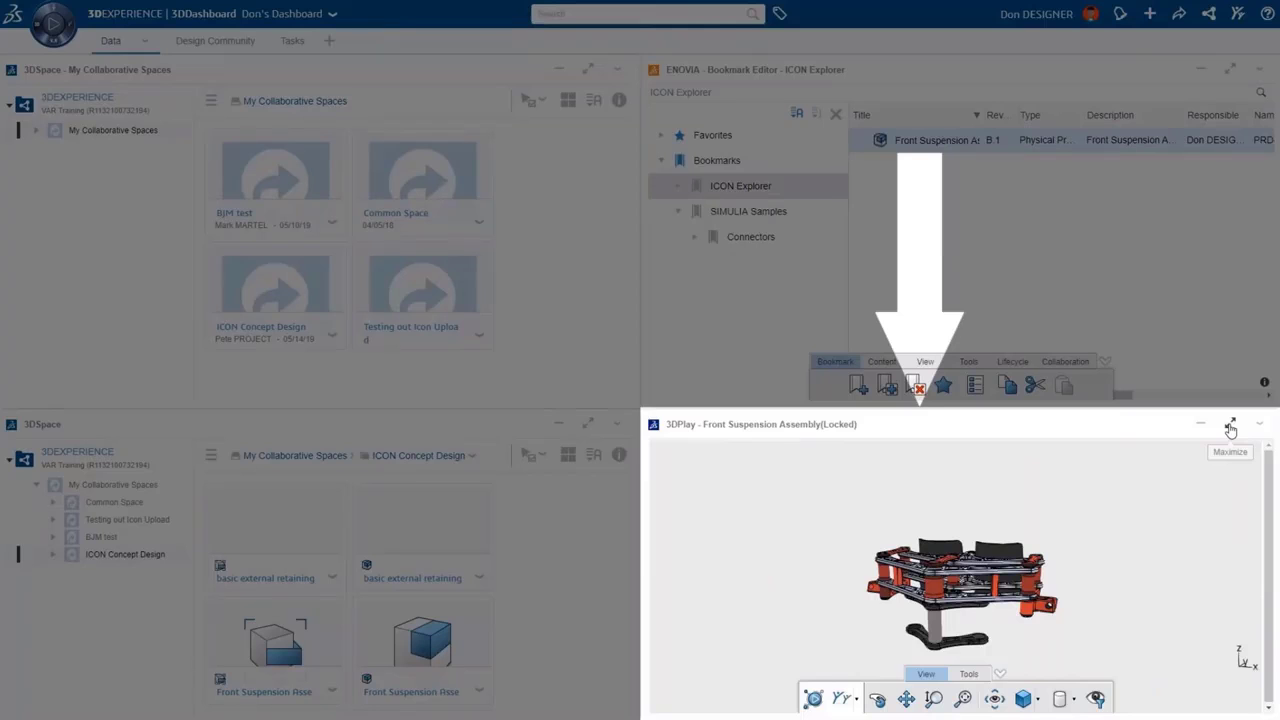
left_click(1231, 429)
left_click_drag(686, 314, 685, 369)
left_click_drag(690, 452, 738, 410)
scroll(738, 410, "up", 2)
left_click(648, 673)
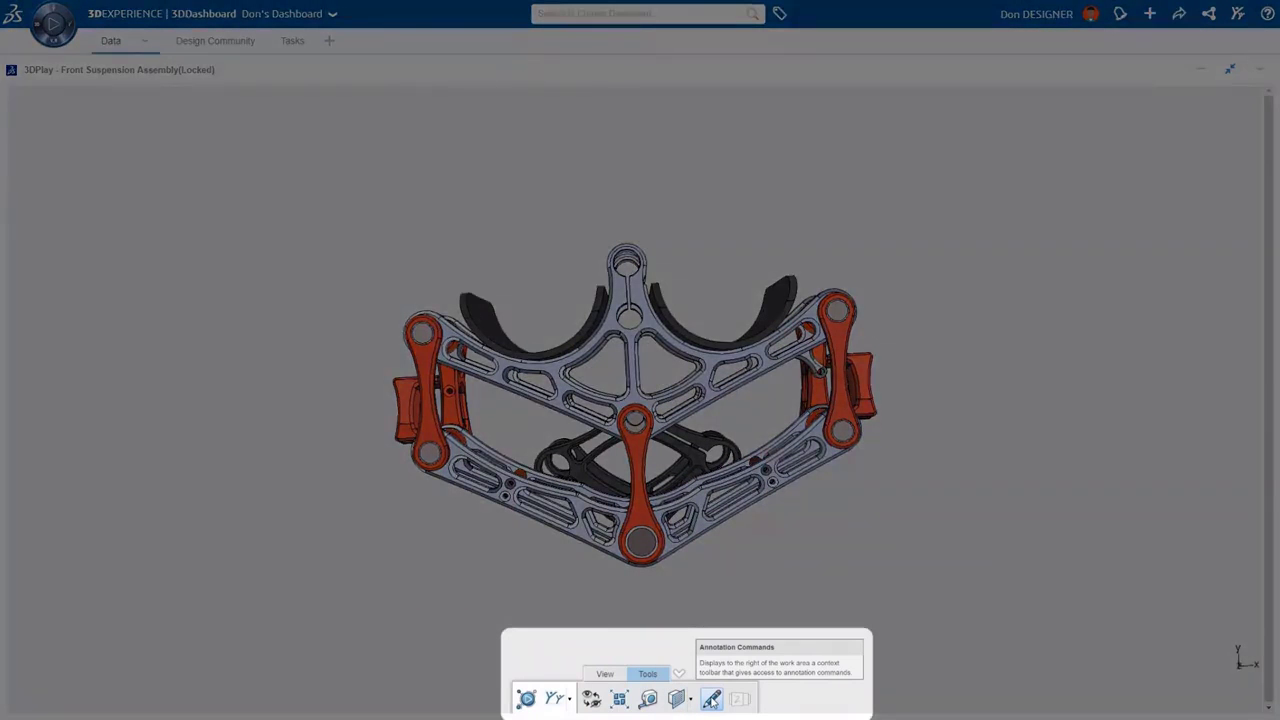
Circle the suspension in red and draw three arrows at the central frame and lower cutouts
left_click(711, 699)
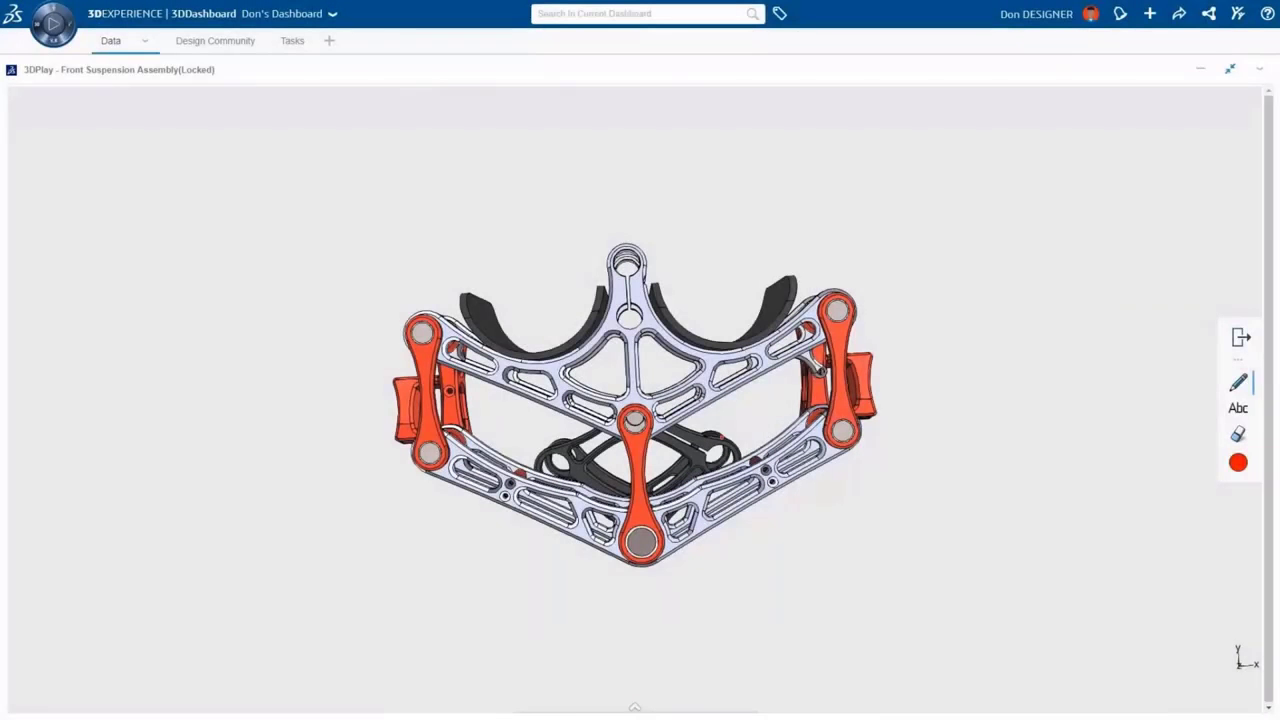
mouse_move(638, 234)
left_mouse_down()
mouse_move(535, 229)
mouse_move(375, 319)
mouse_move(571, 577)
mouse_move(849, 549)
mouse_move(879, 311)
mouse_move(628, 240)
left_mouse_up()
left_click_drag(703, 206, 655, 370)
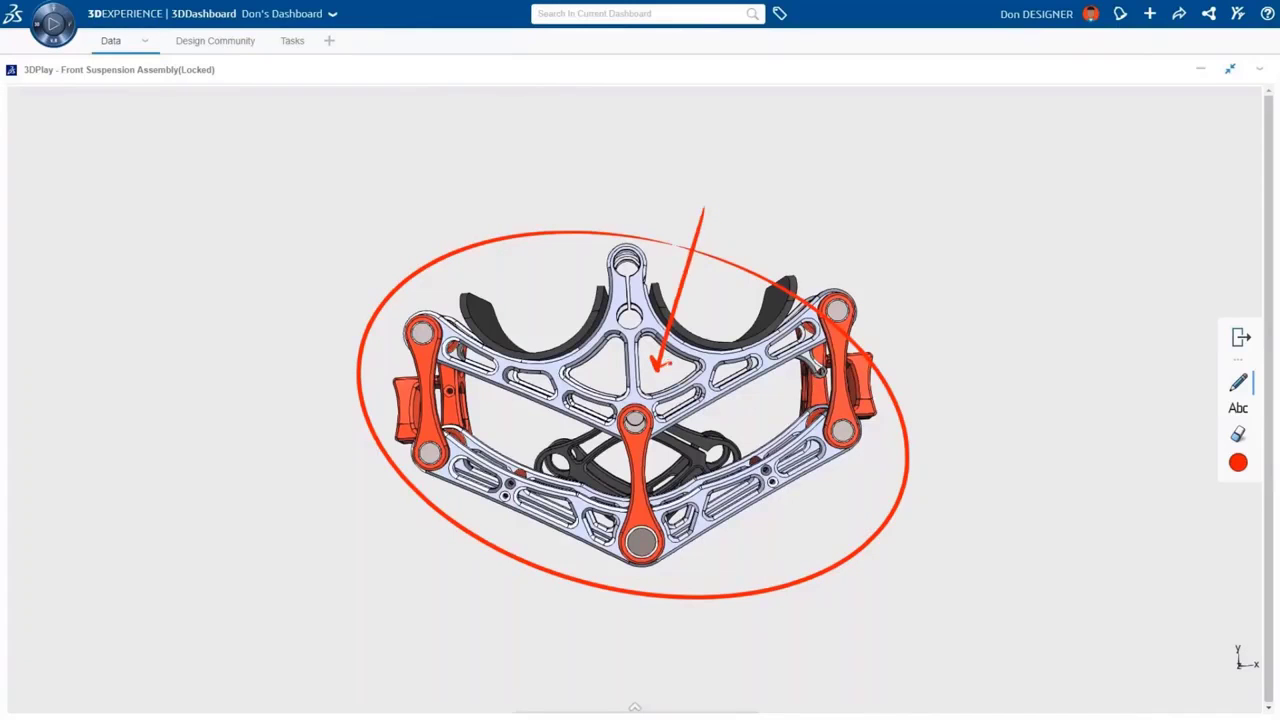
mouse_move(440, 537)
left_mouse_down()
mouse_move(468, 466)
mouse_move(474, 475)
left_mouse_up()
mouse_move(766, 555)
left_mouse_down()
mouse_move(725, 494)
mouse_move(732, 505)
left_mouse_up()
Add the text note 'reduced weight by 19%' above the top arrow
left_click(1238, 408)
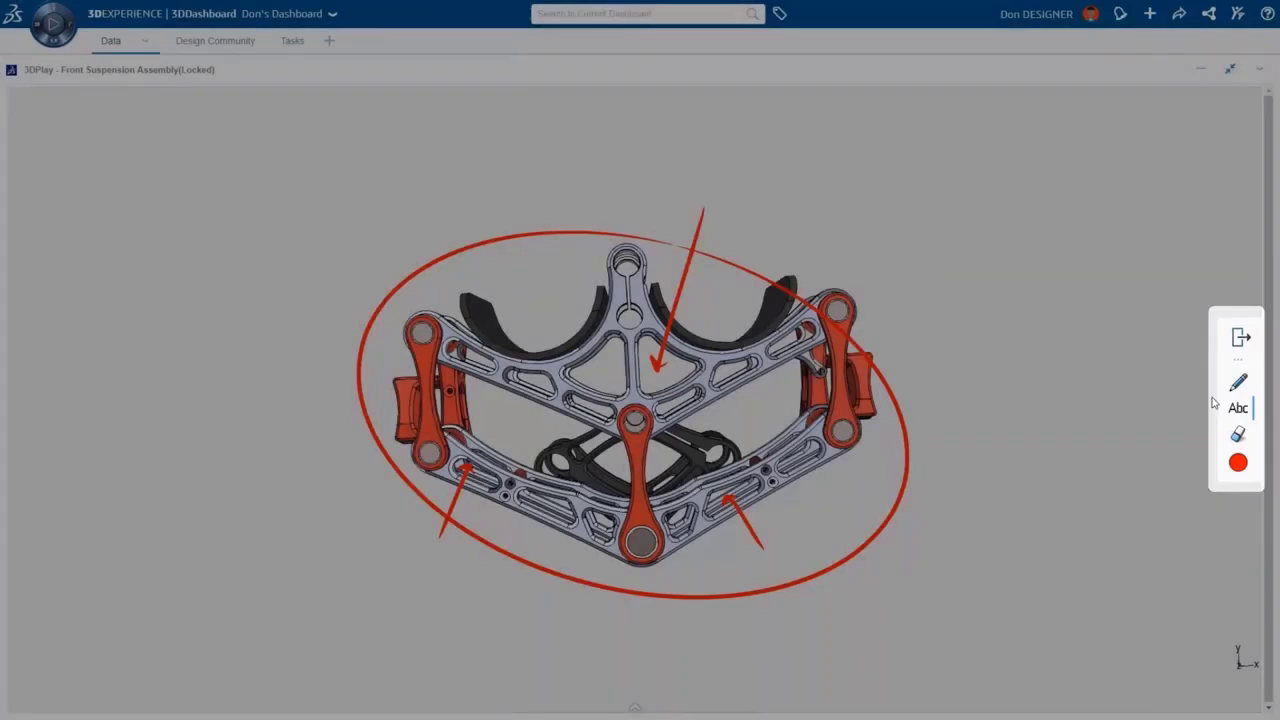
left_click(722, 208)
type("reduced weight by 19%")
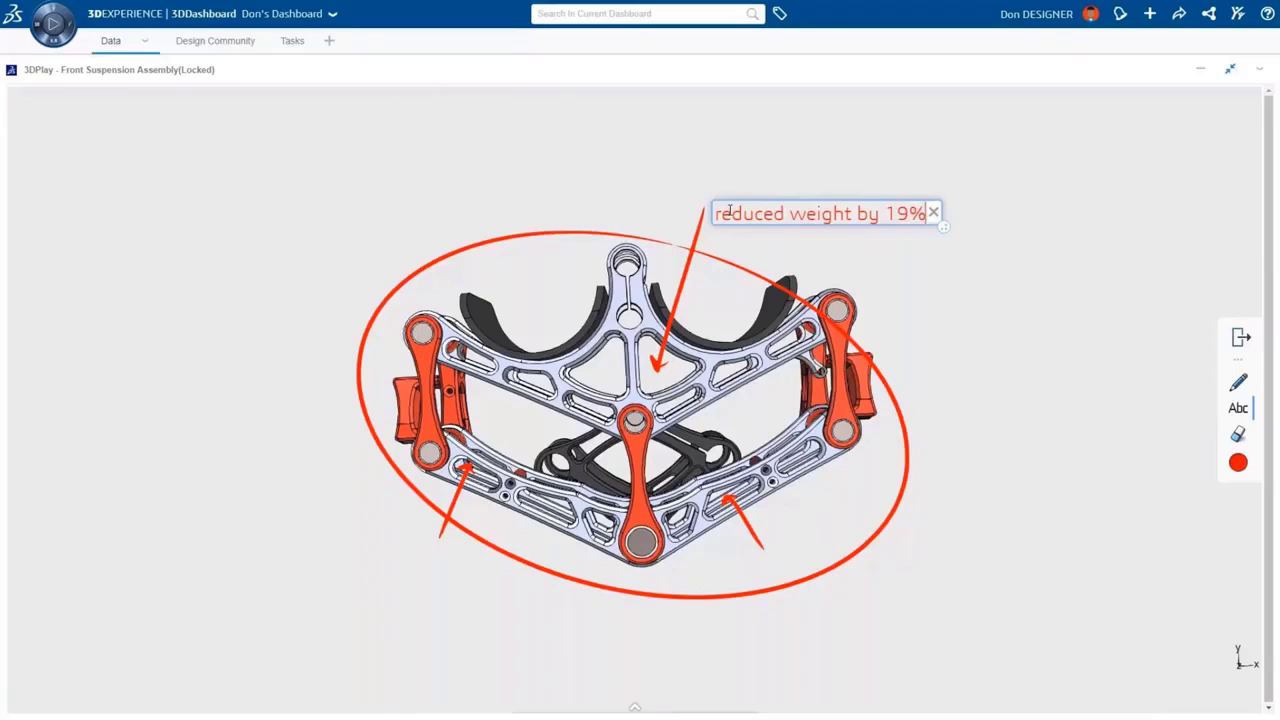
key("Escape")
key("Escape")
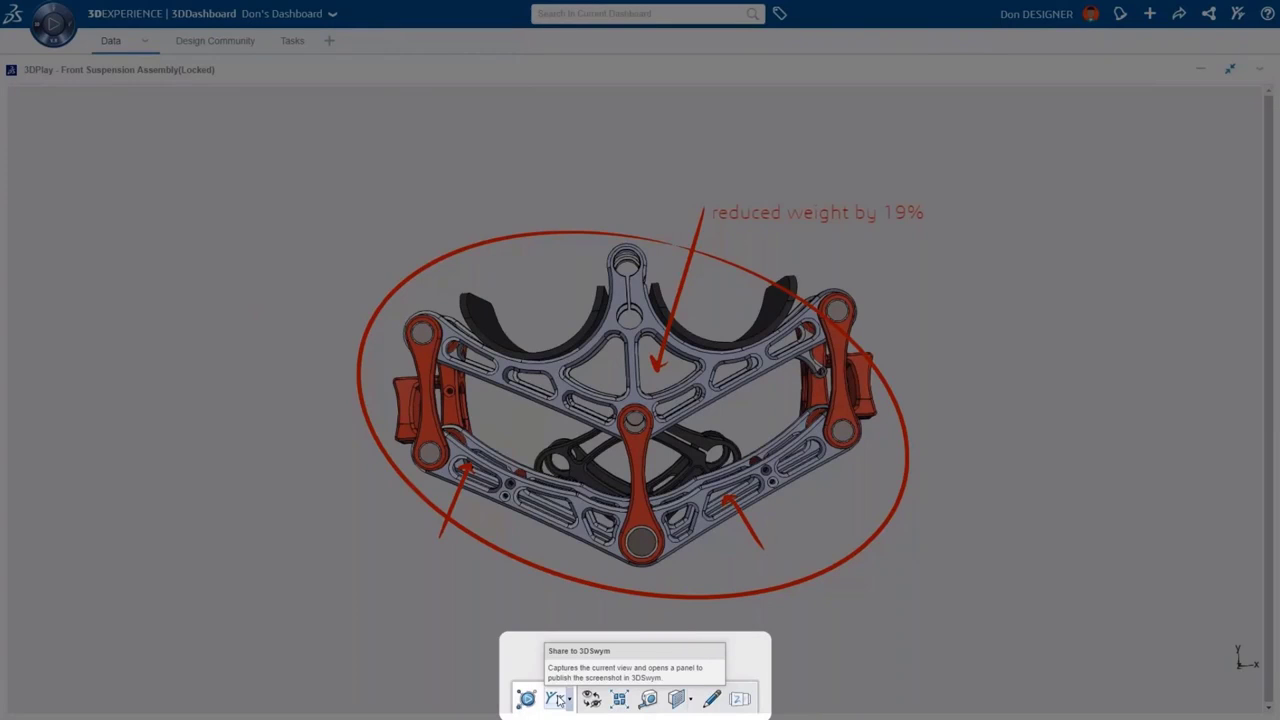
Publish the annotated view as a Post titled 'Managed to reduce the weight' with description 'Thoughts?'
left_click(557, 699)
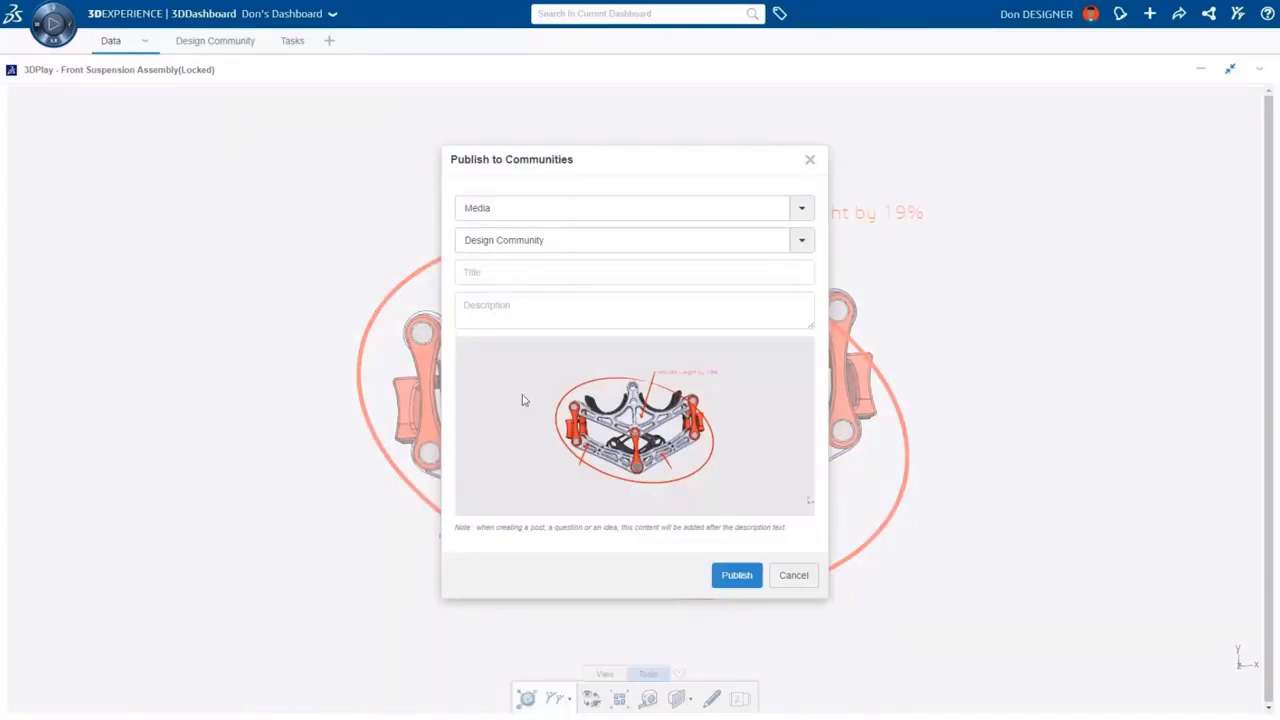
left_click(488, 212)
left_click(476, 285)
left_click(482, 278)
type("Managed to reduce the weight")
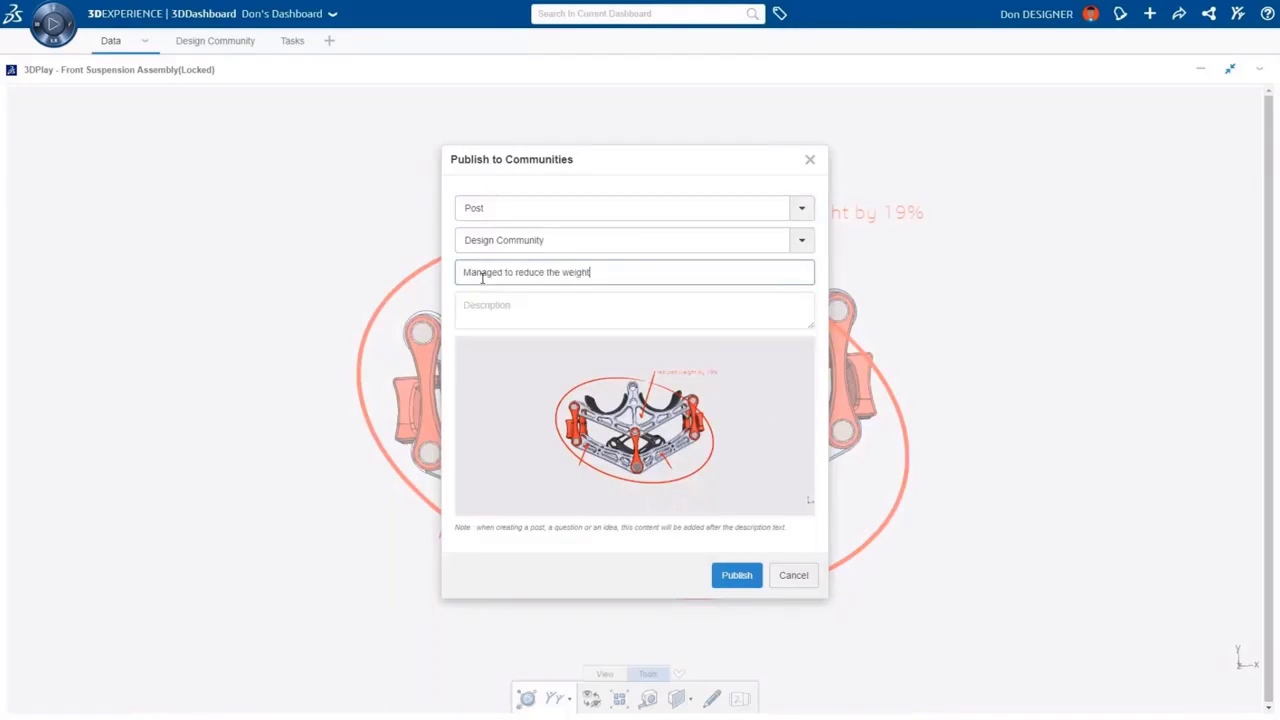
key("Tab")
type("Thoughts?")
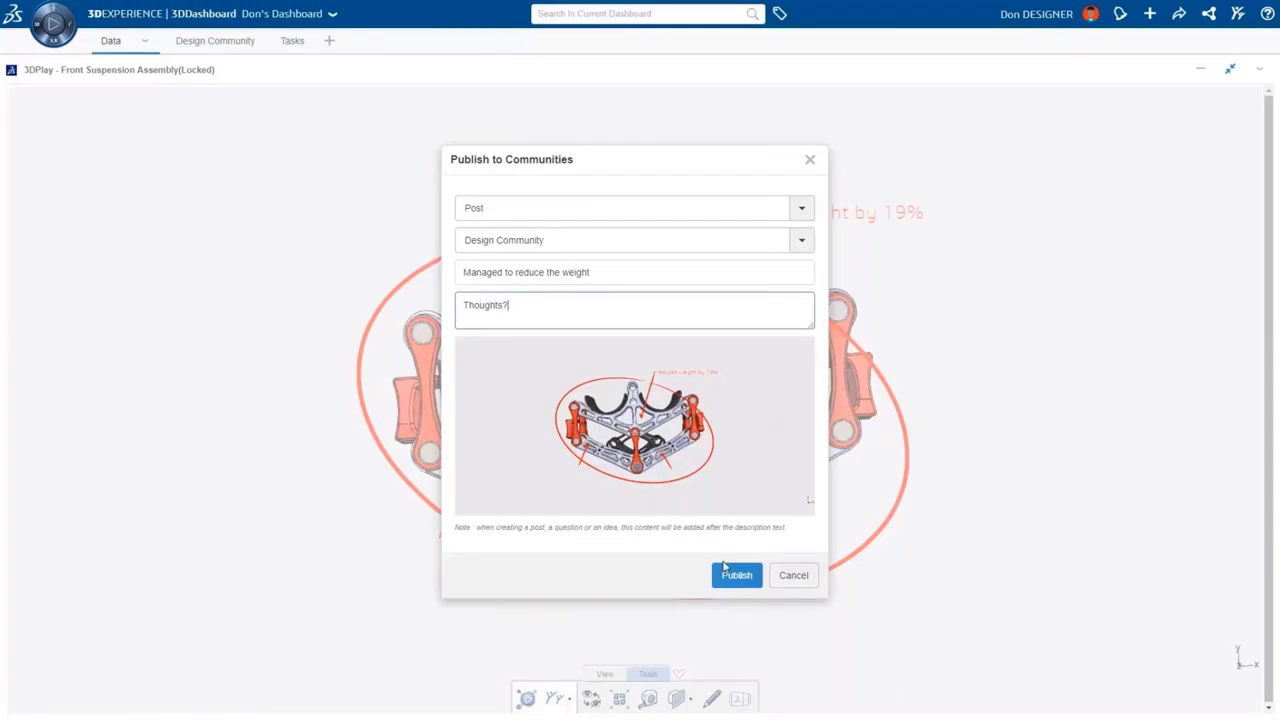
left_click(735, 576)
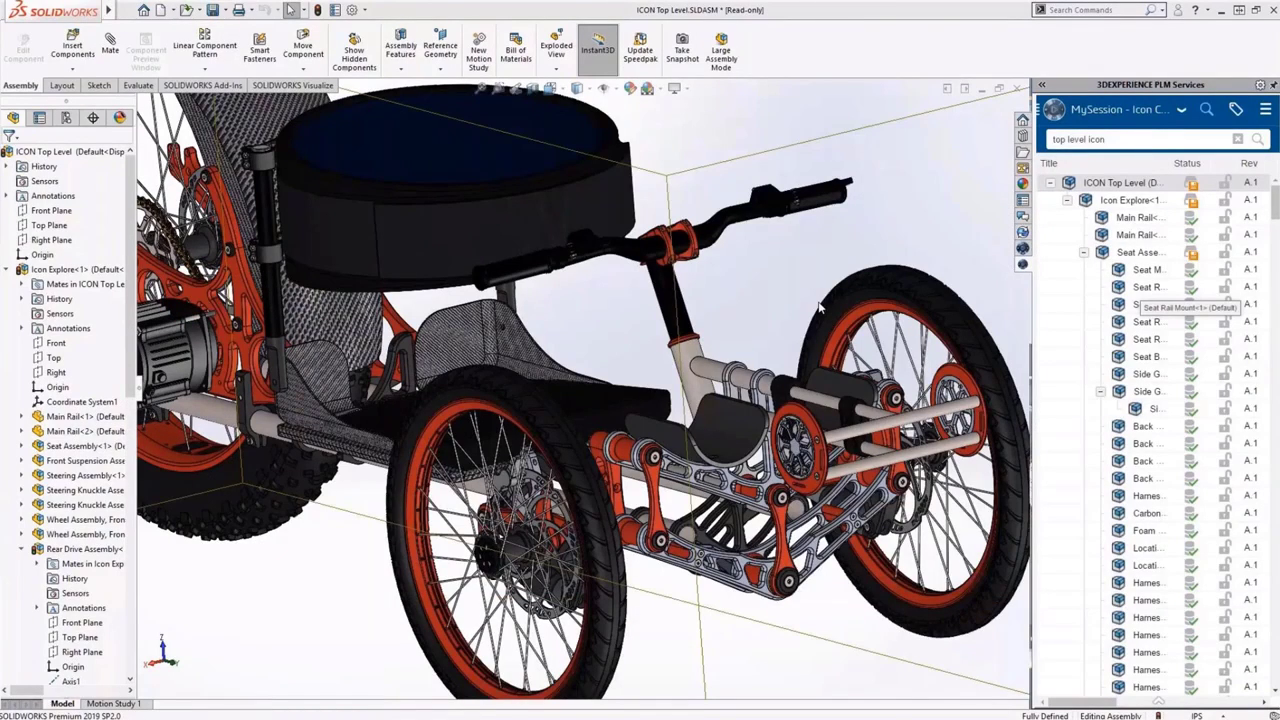
Save the ICON Top Level assembly to 3DEXPERIENCE as revision B.1, then go to SOLIDWORKS Visualize
key("ctrl+s")
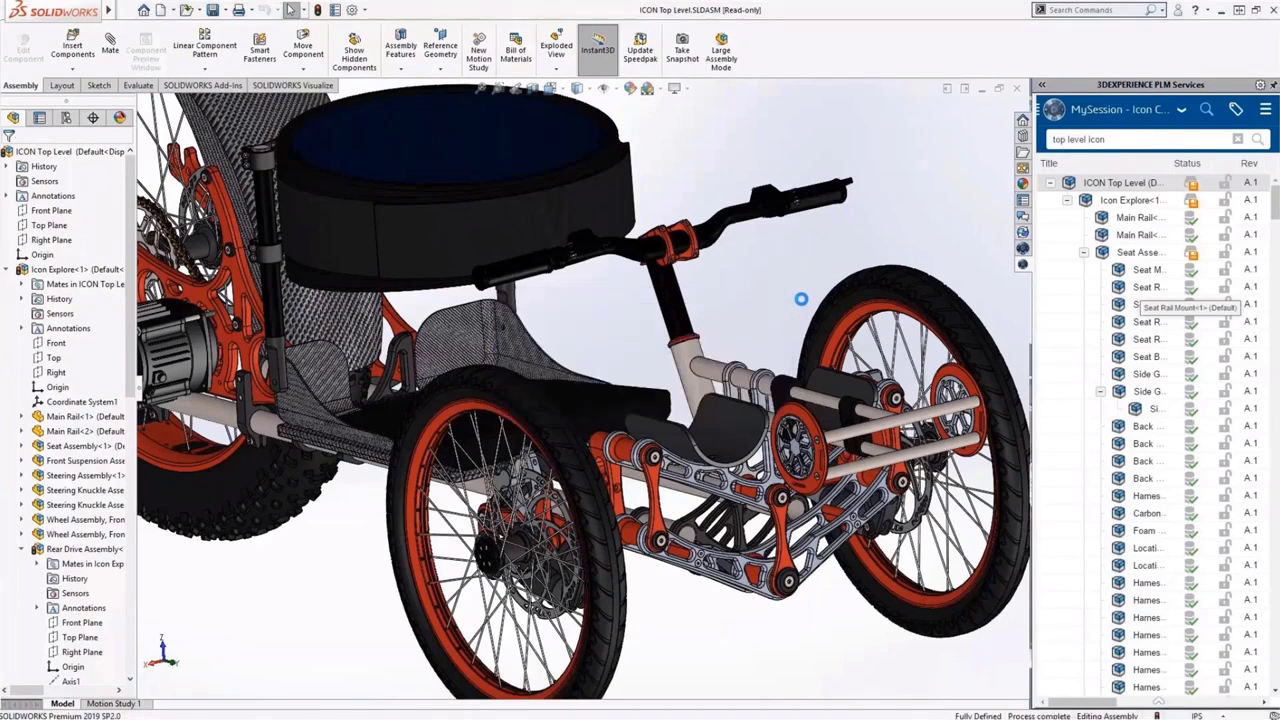
left_click(276, 86)
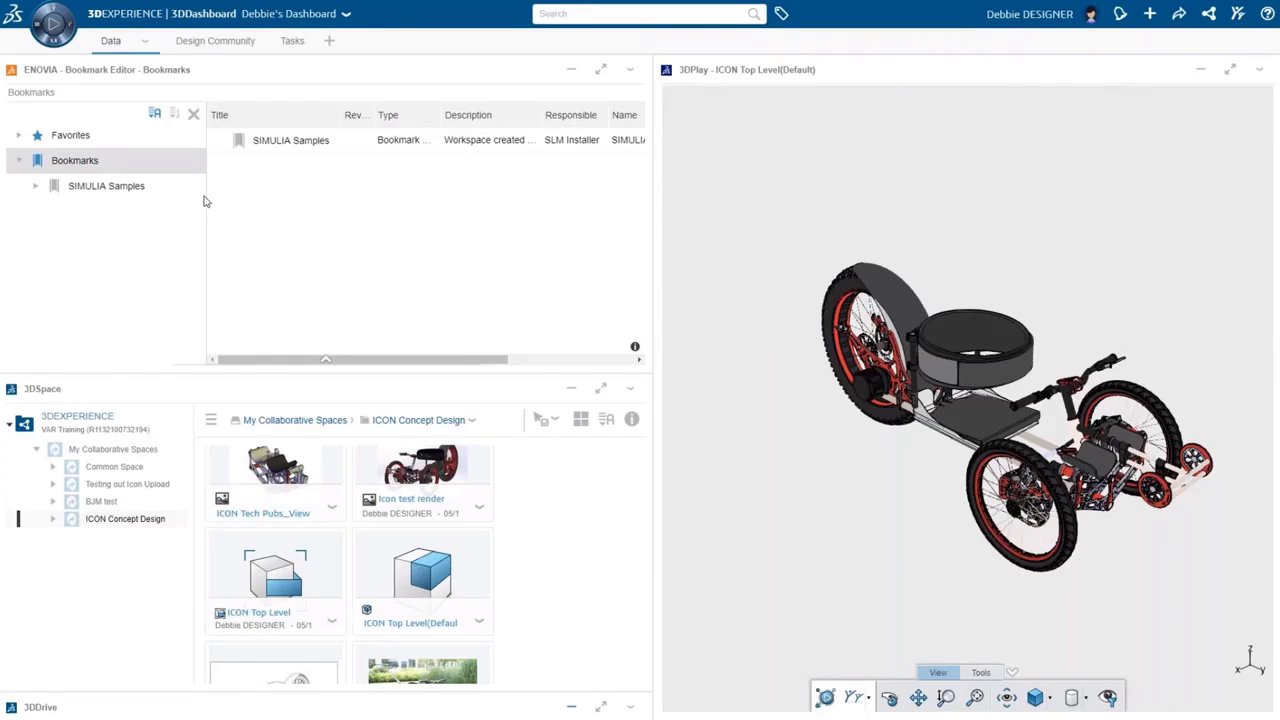
Create a new bookmark named 'Marketing' under Bookmarks
right_click(88, 160)
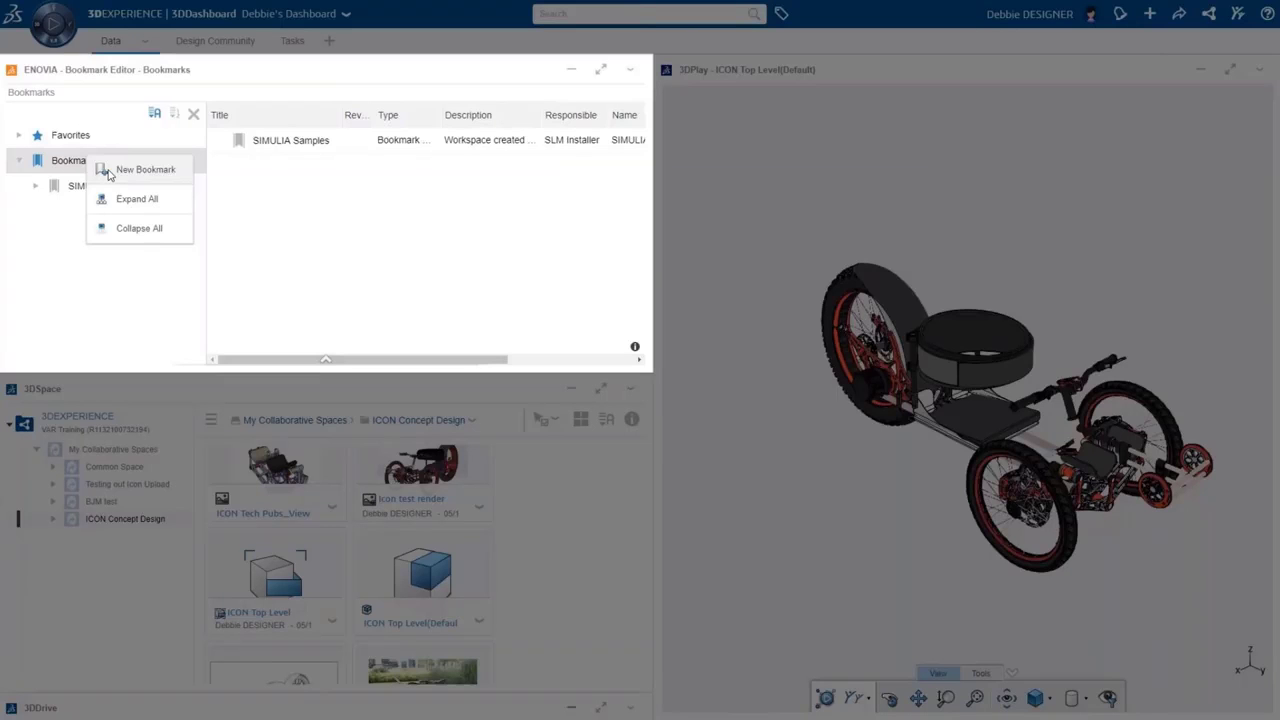
left_click(109, 170)
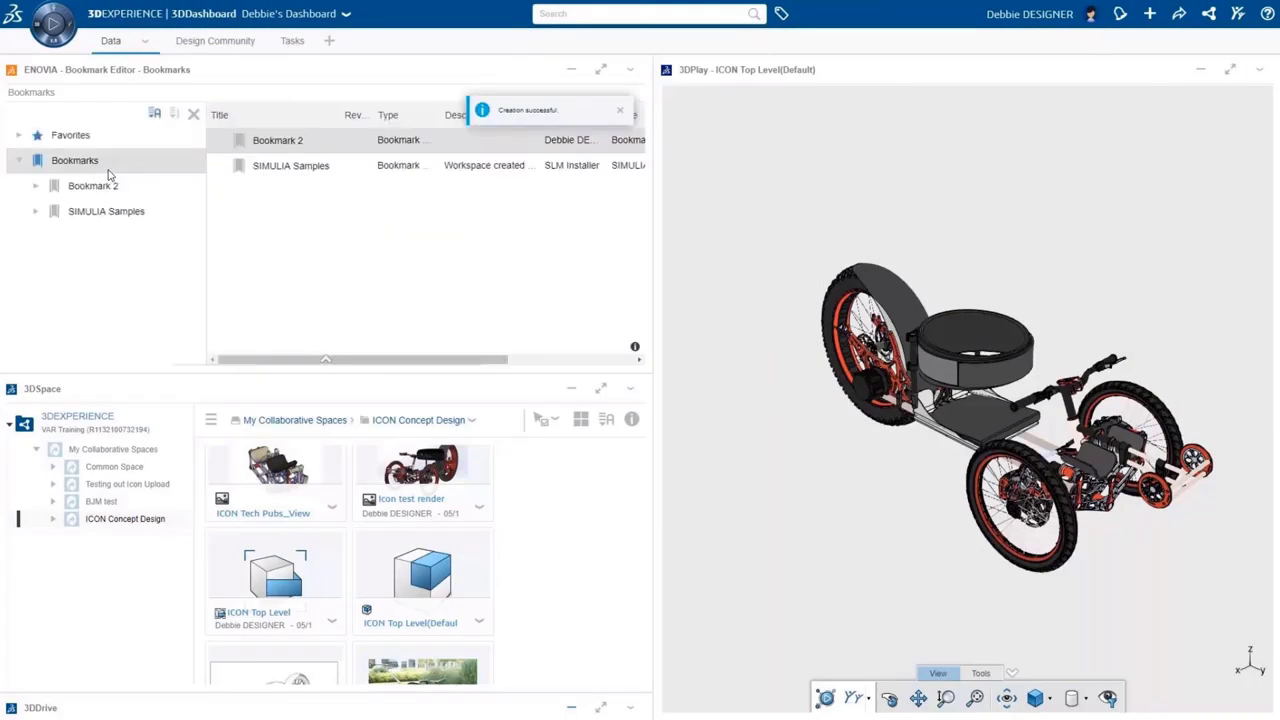
type("Marketing")
key("Return")
Add the seven rendering documents to the Marketing bookmark and load Icon renderings into 3DPlay
left_click(105, 187)
left_click_drag(1000, 420, 373, 252)
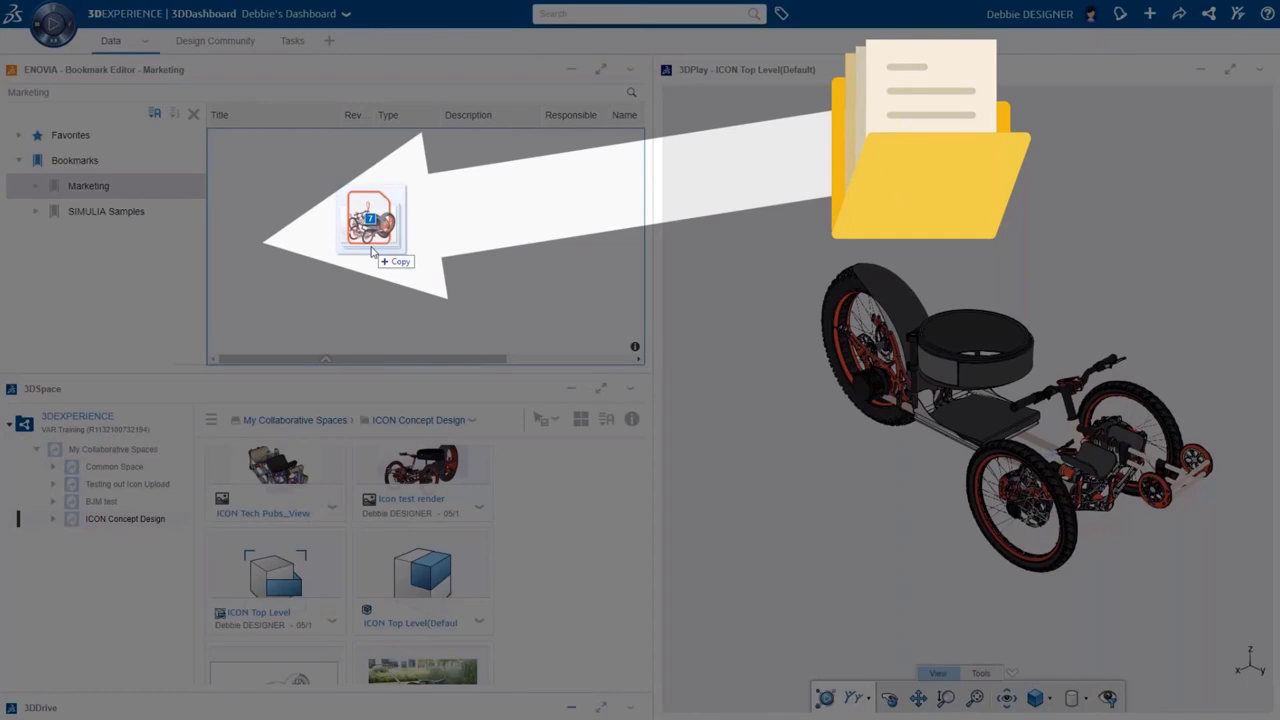
left_click_drag(373, 252, 375, 257)
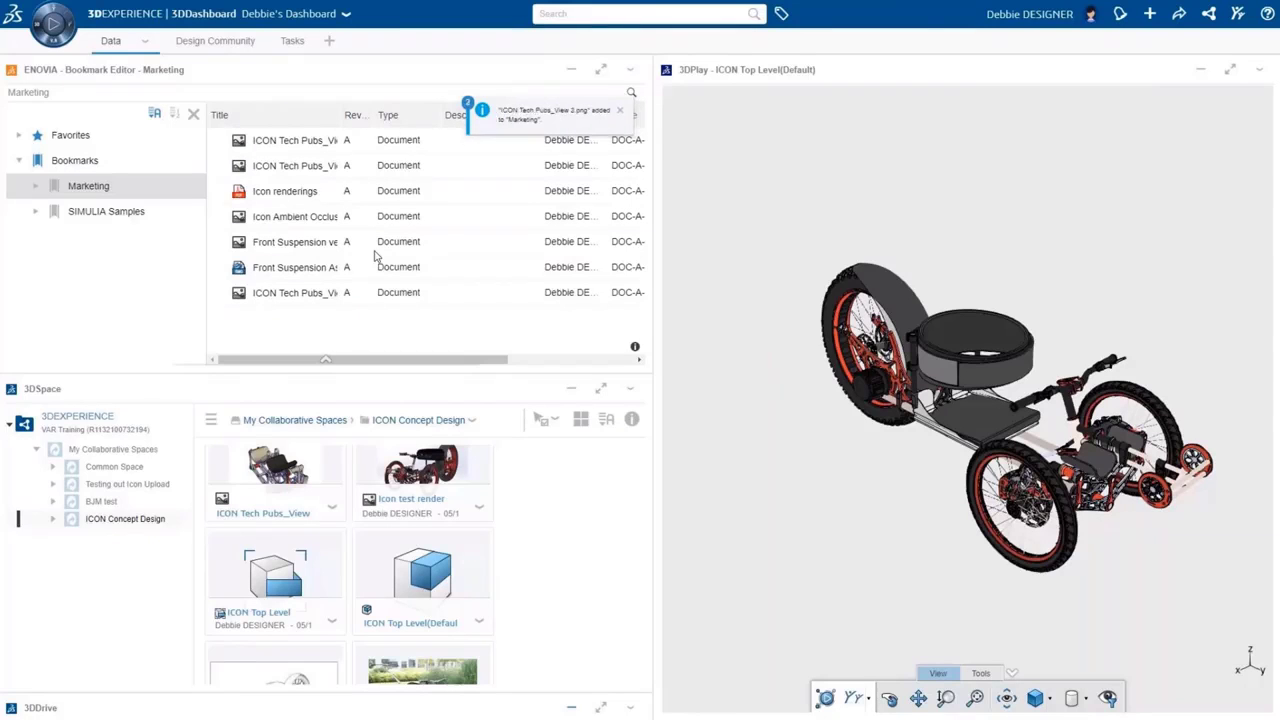
left_click_drag(355, 193, 845, 256)
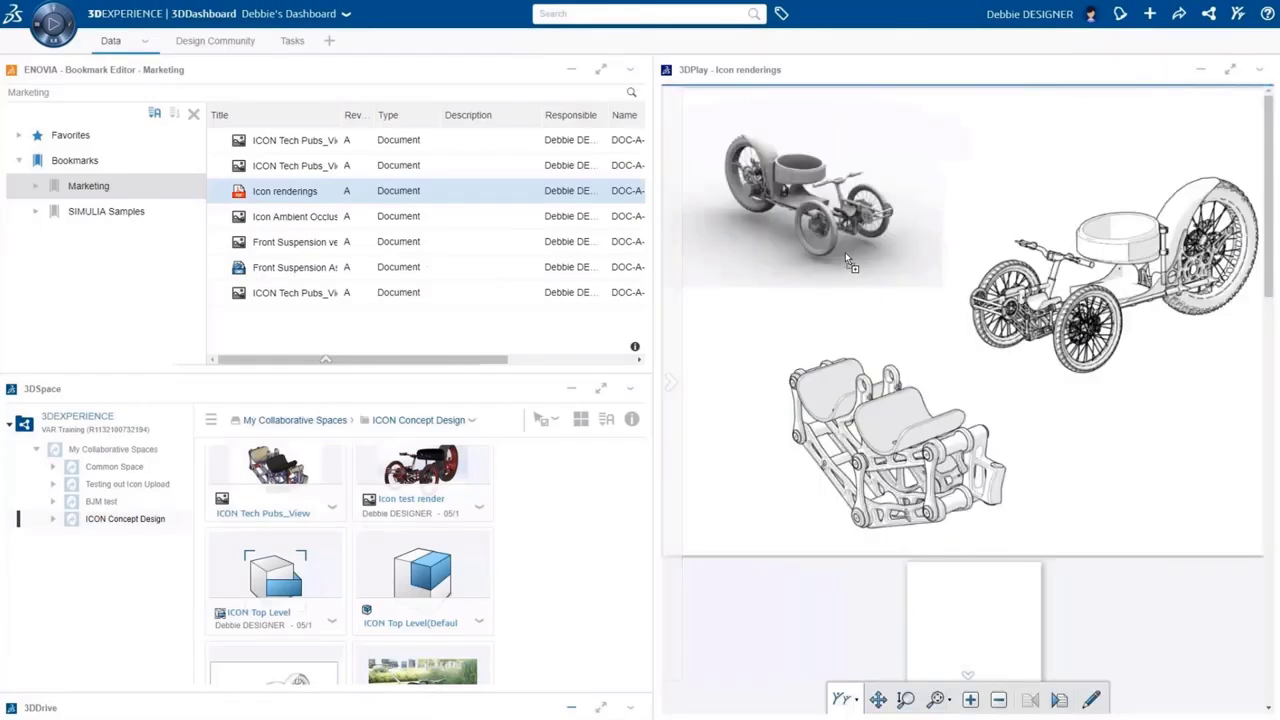
Maximize 3DPlay, advance to the full-colour trike render, and share it to 3DSwym
left_click(1230, 69)
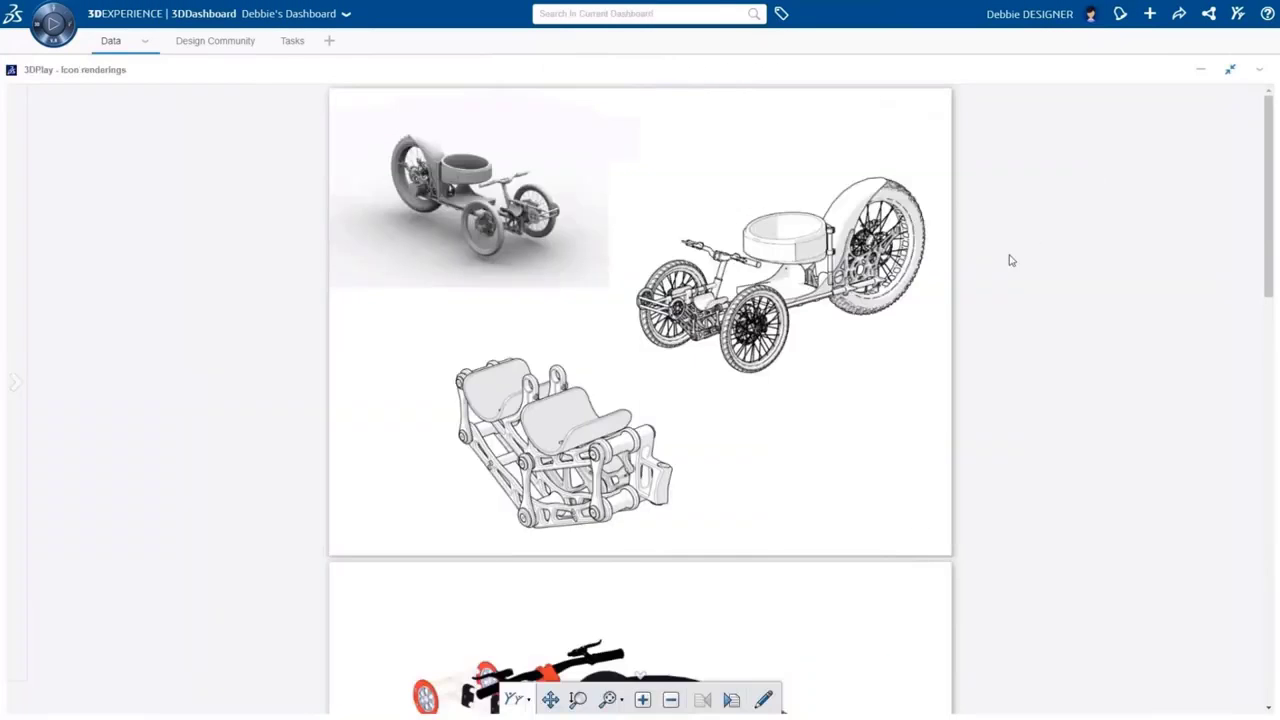
left_click(610, 699)
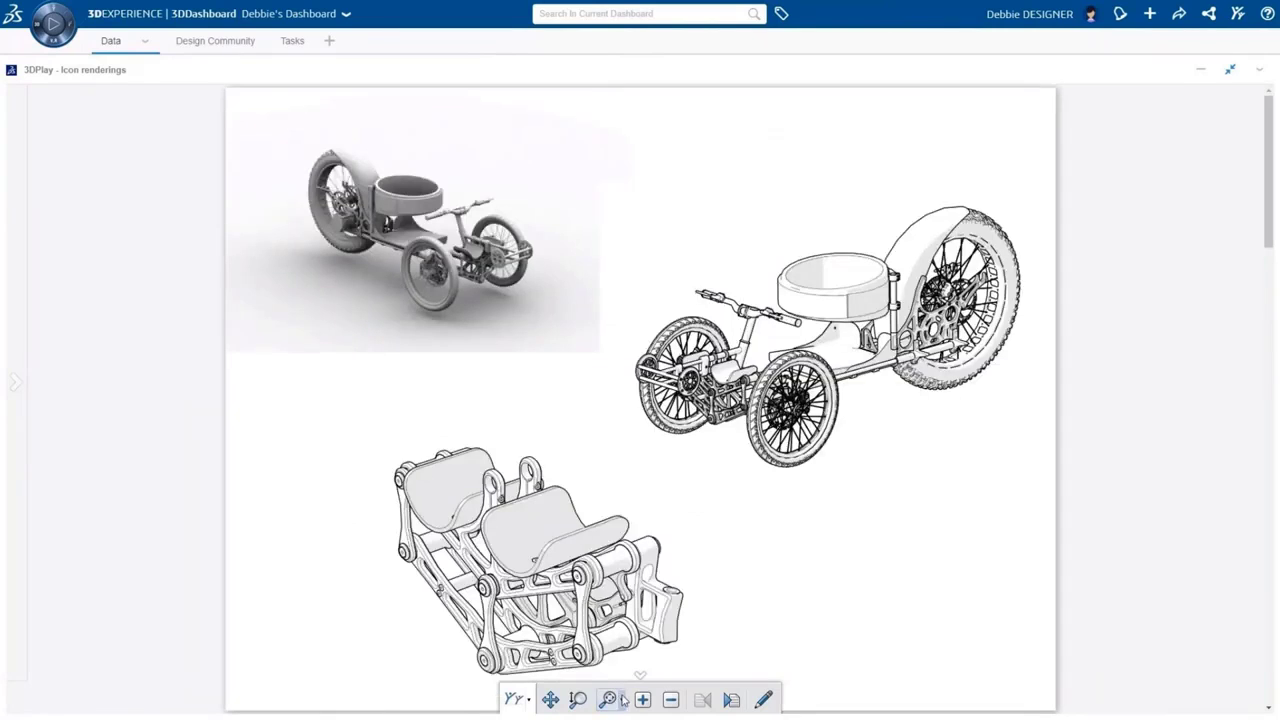
left_click(731, 699)
left_click(731, 699)
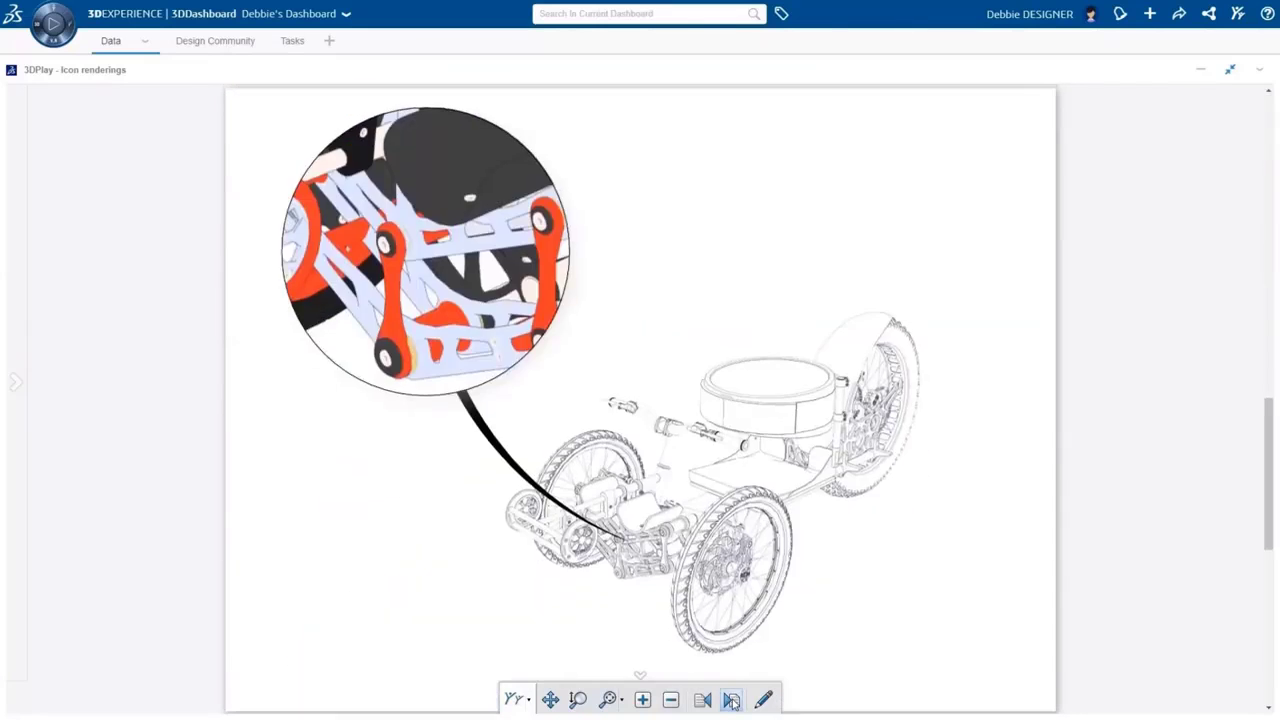
left_click(731, 699)
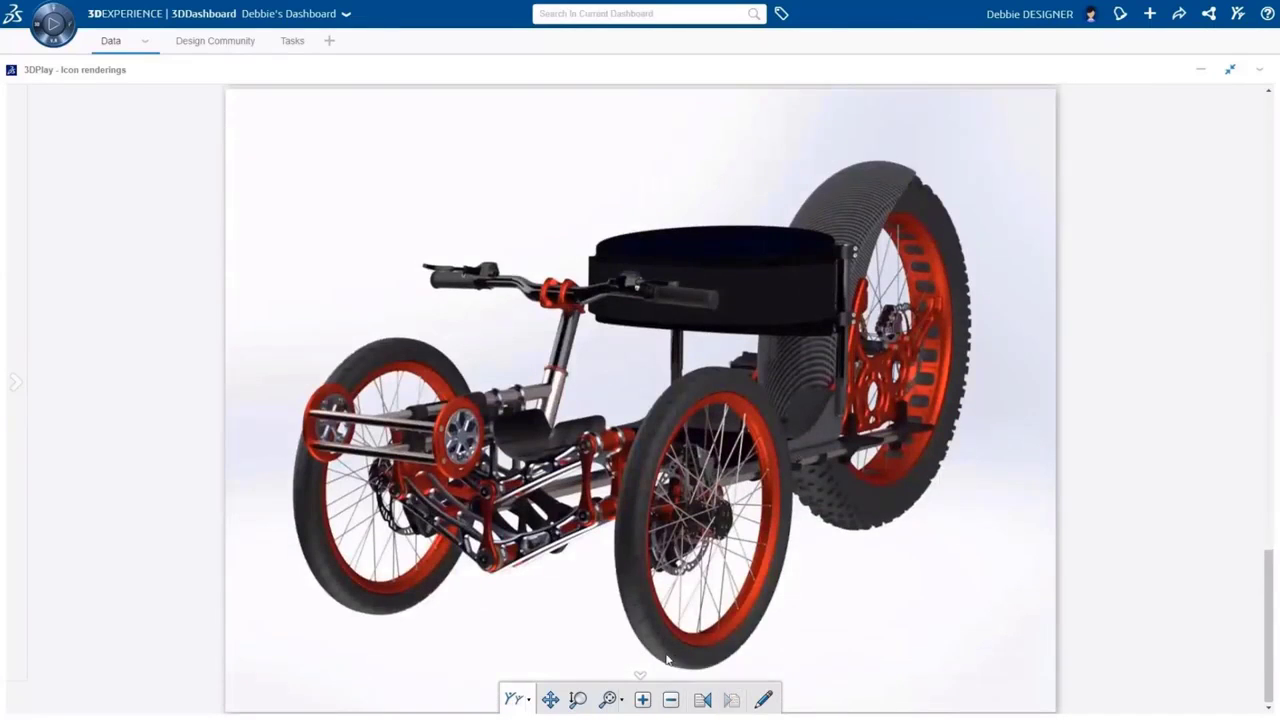
left_click(529, 700)
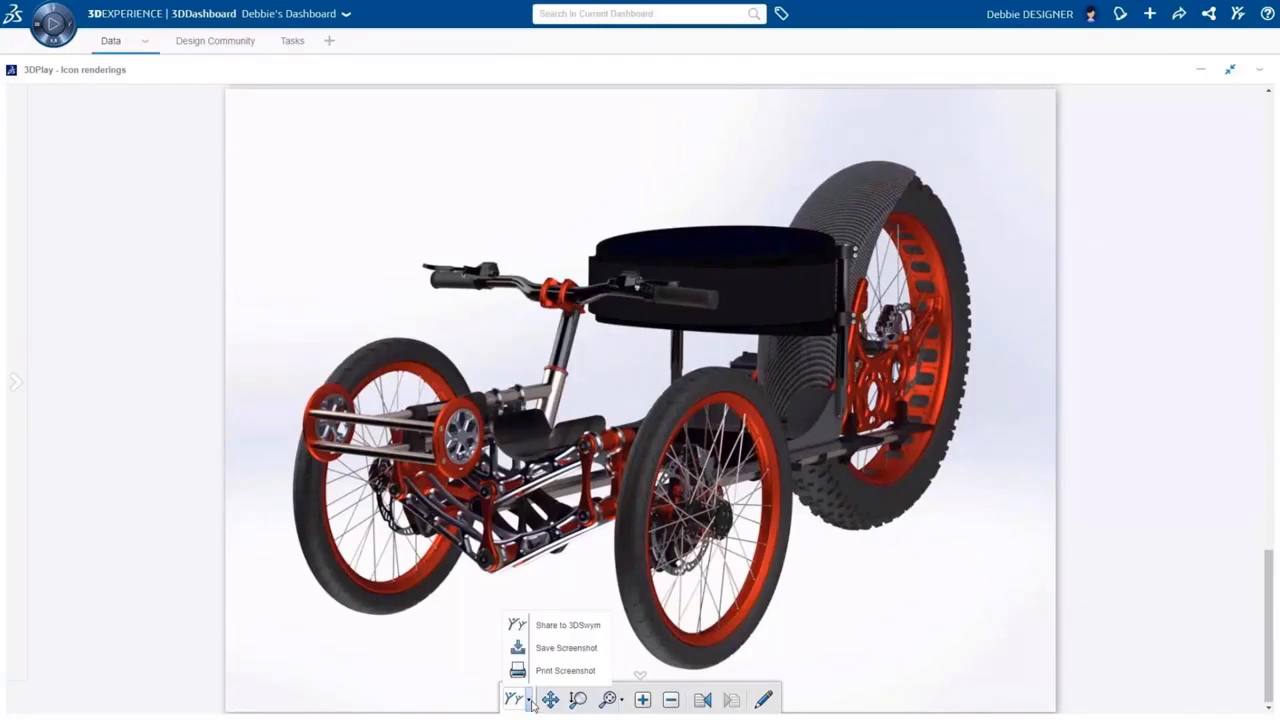
left_click(544, 626)
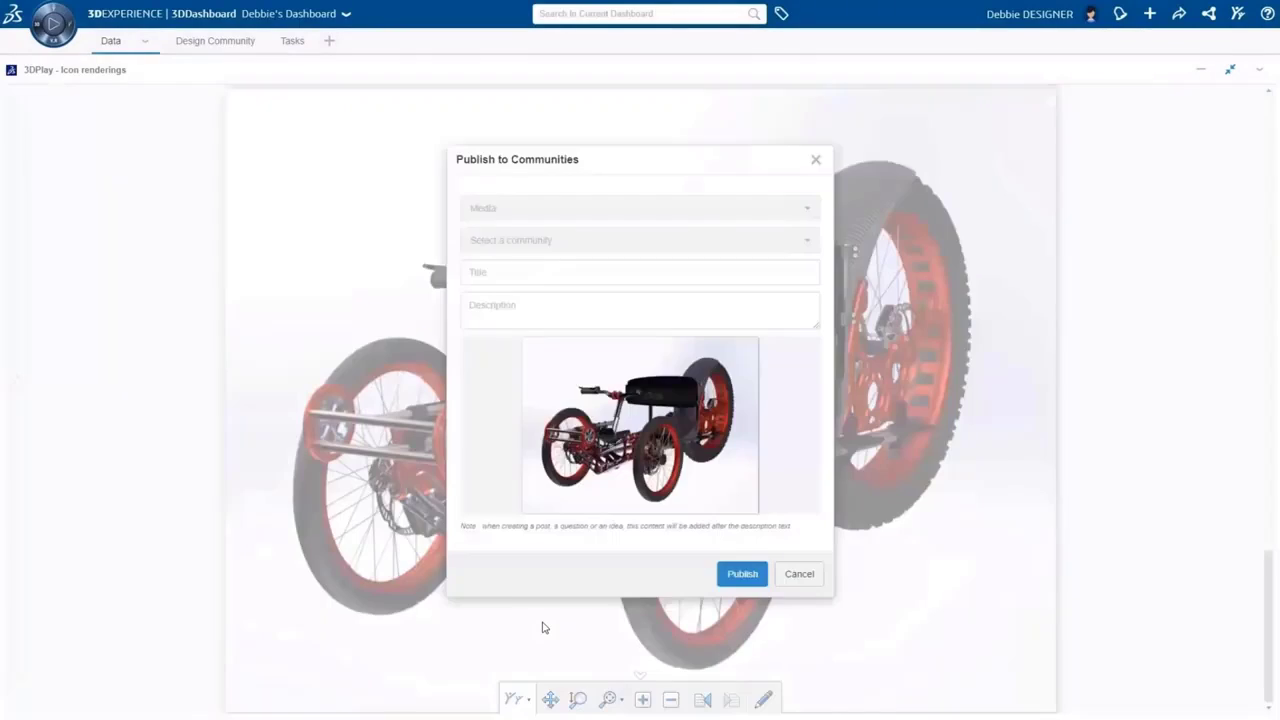
Publish the render as a Post titled 'Marketing assets' with a test-render description
left_click(807, 208)
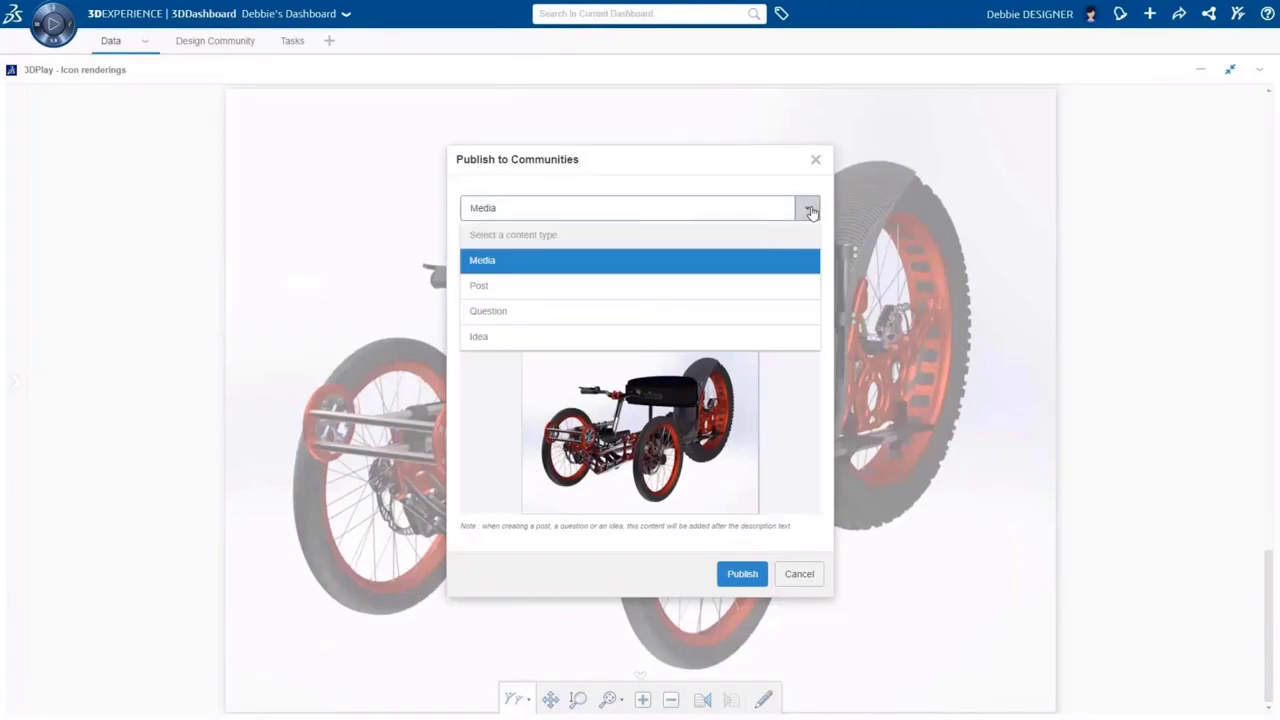
left_click(783, 286)
left_click(782, 278)
type("Marketing assets")
key("Tab")
type("Check out this test render")
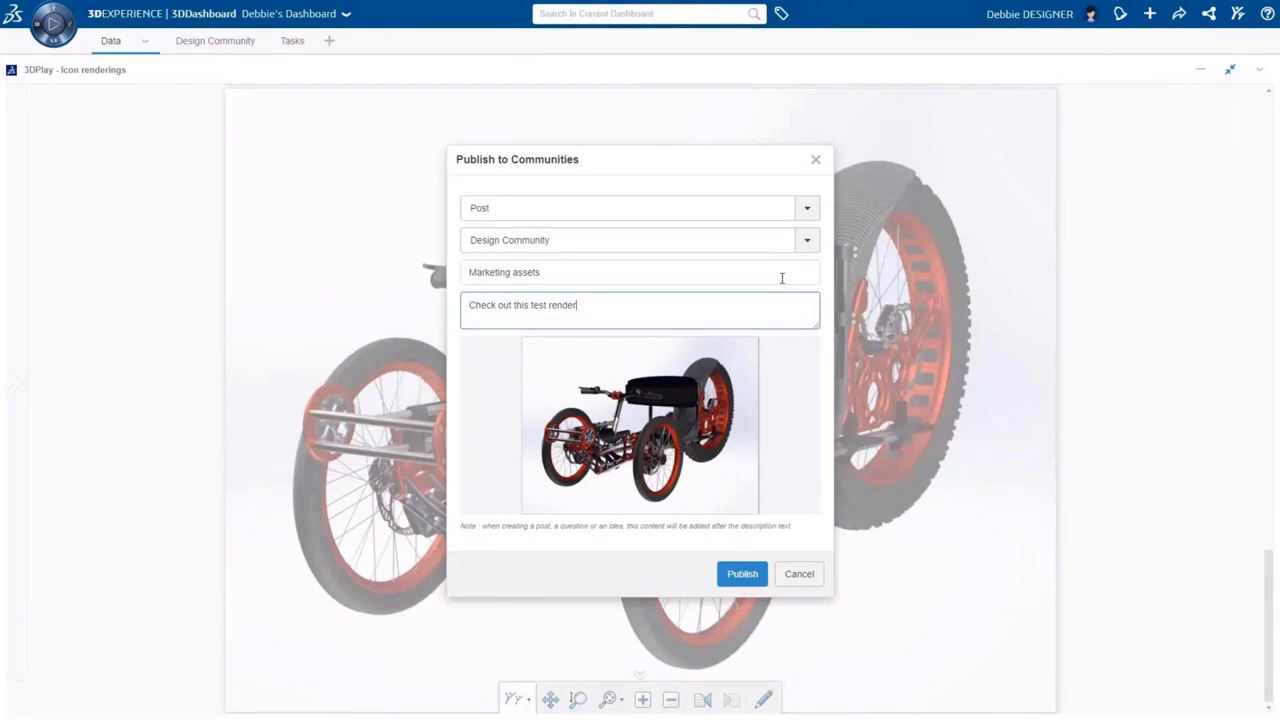
type("! I'll attach more proofs to the task")
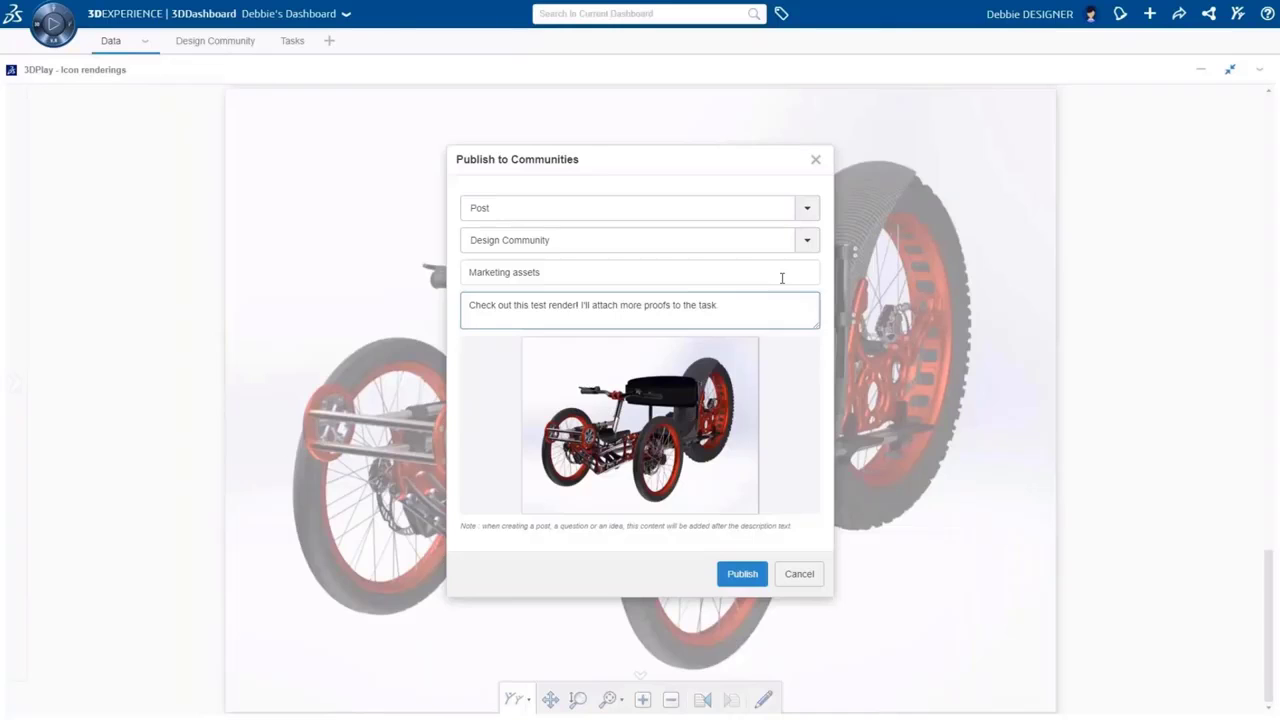
type(".")
left_click(740, 574)
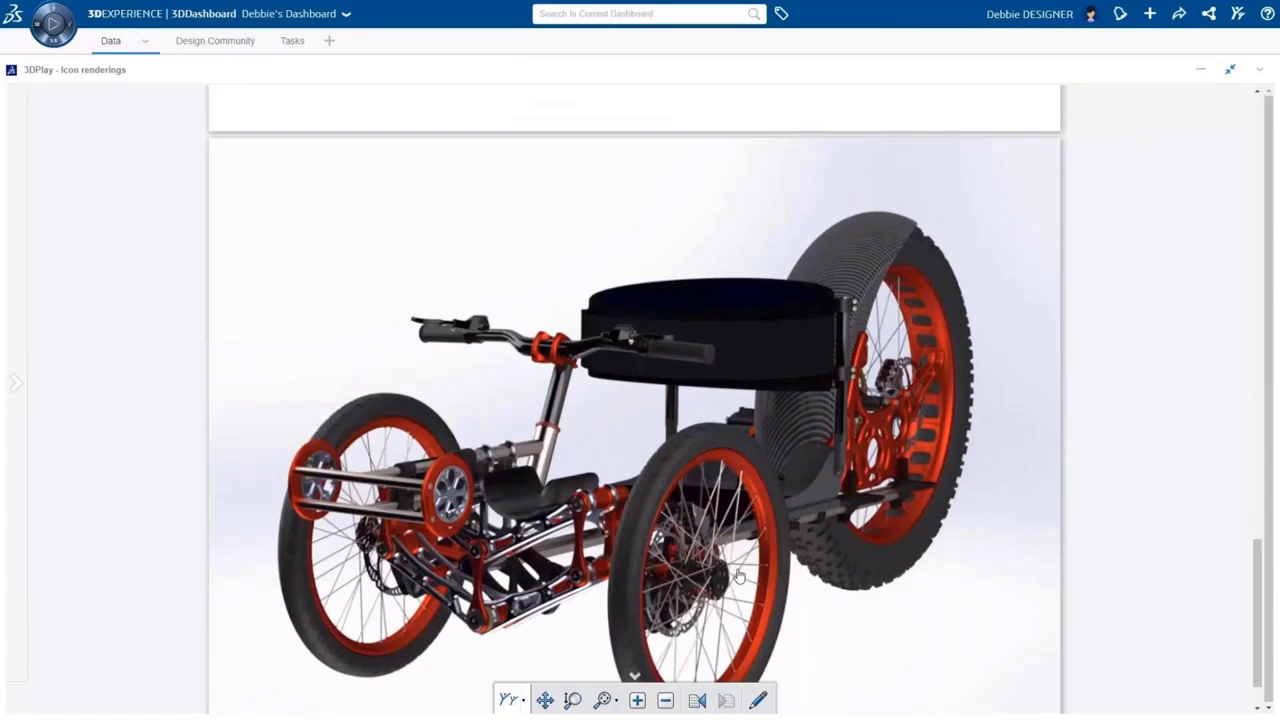
left_click(288, 42)
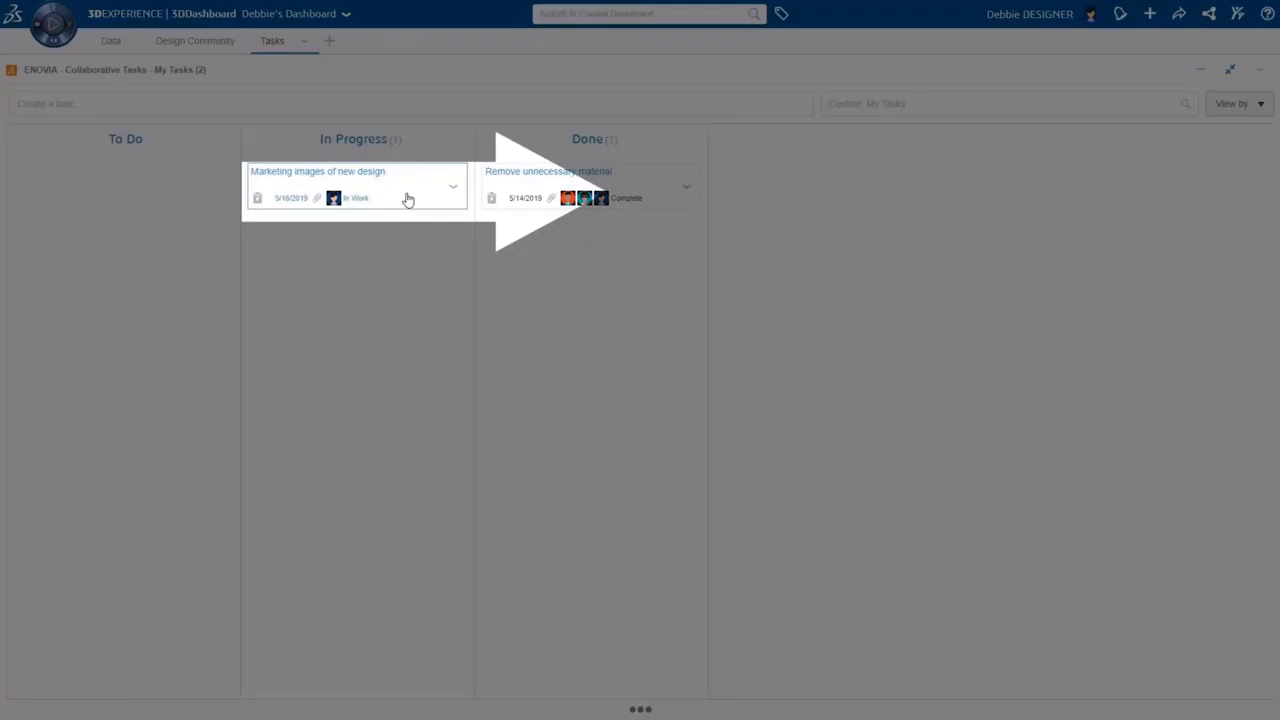
Move the Marketing images task card to Done and open it for editing
left_click_drag(408, 200, 593, 184)
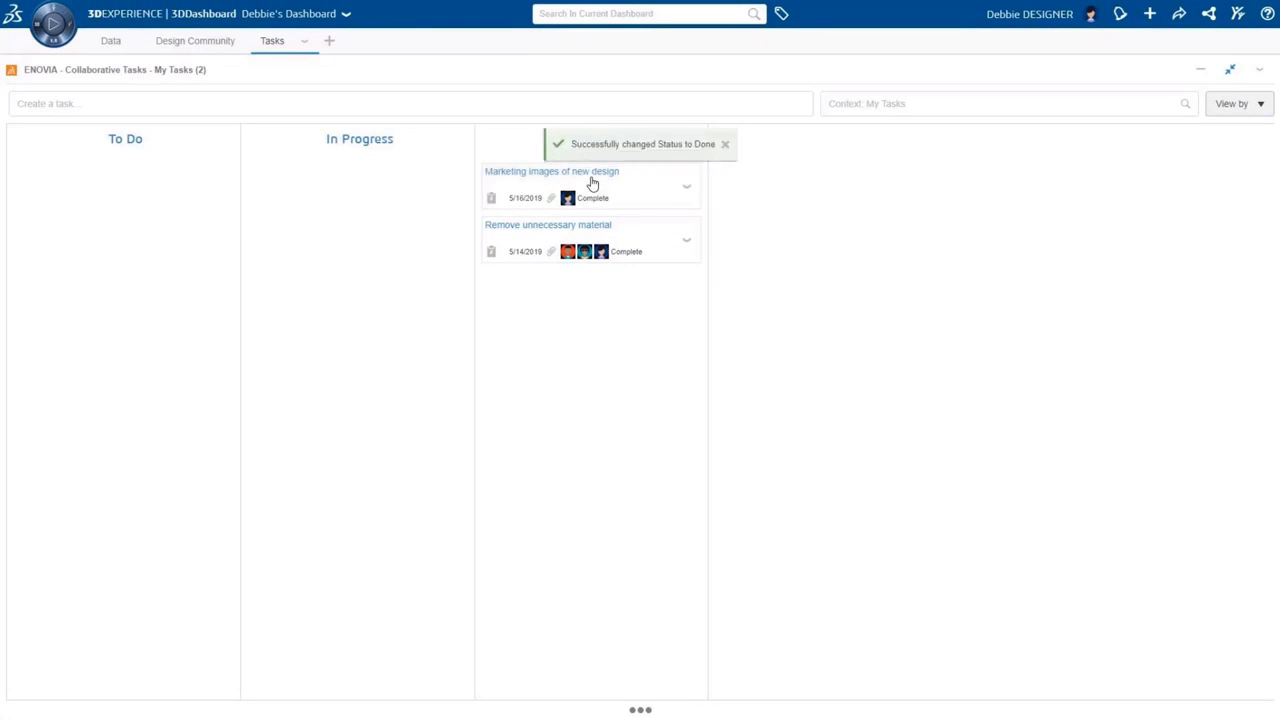
left_click(688, 189)
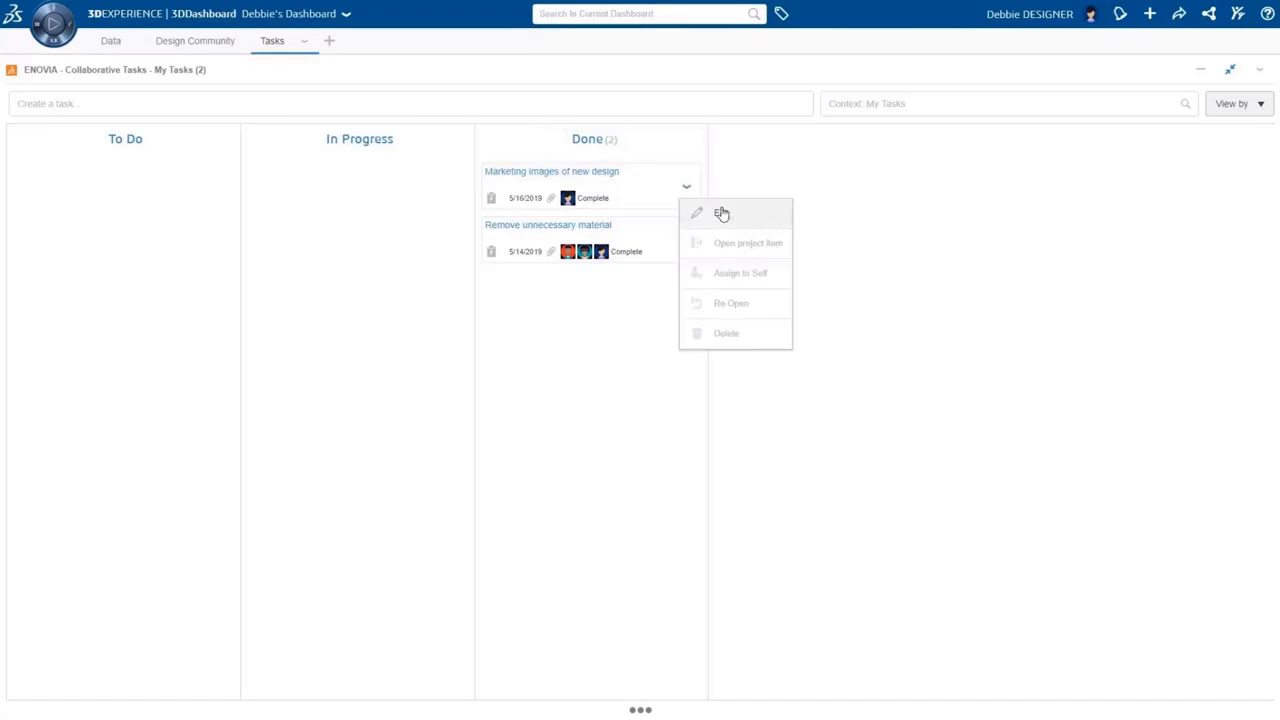
left_click(722, 212)
Add Icon renderings as the task's deliverable and save the task
left_click_drag(940, 309, 931, 472)
left_click(780, 480)
type("icon ren")
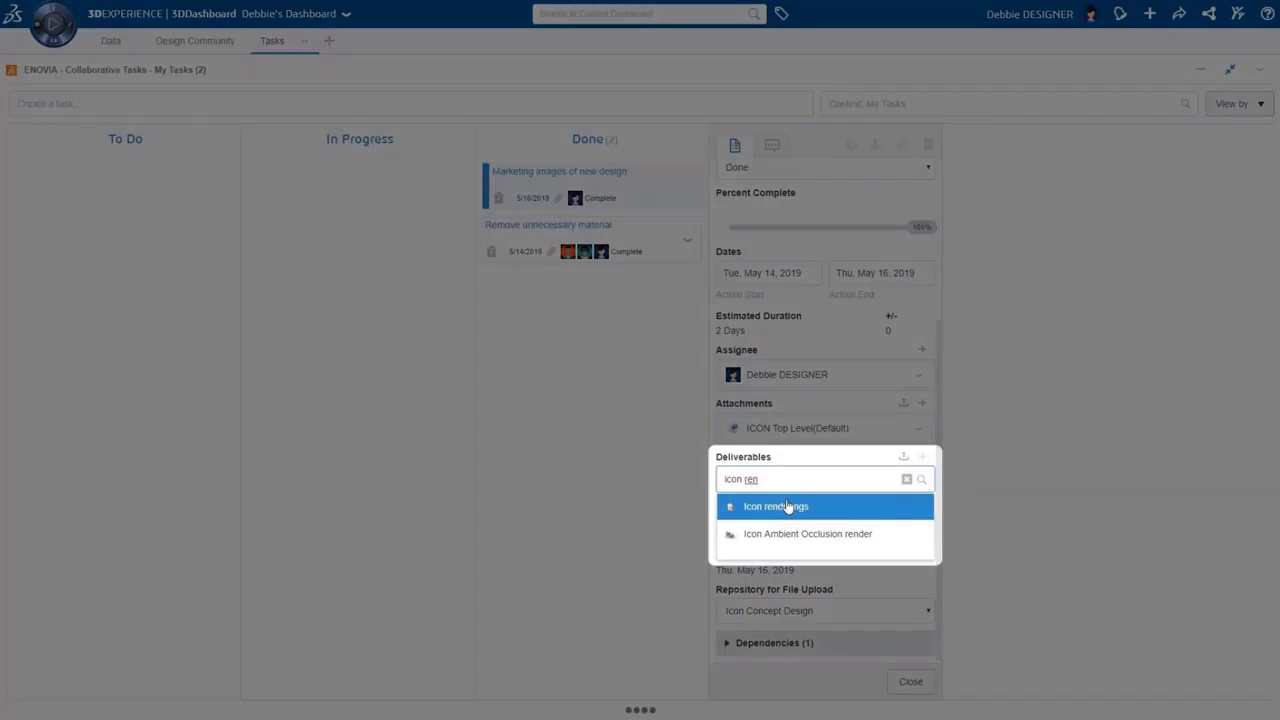
left_click(788, 507)
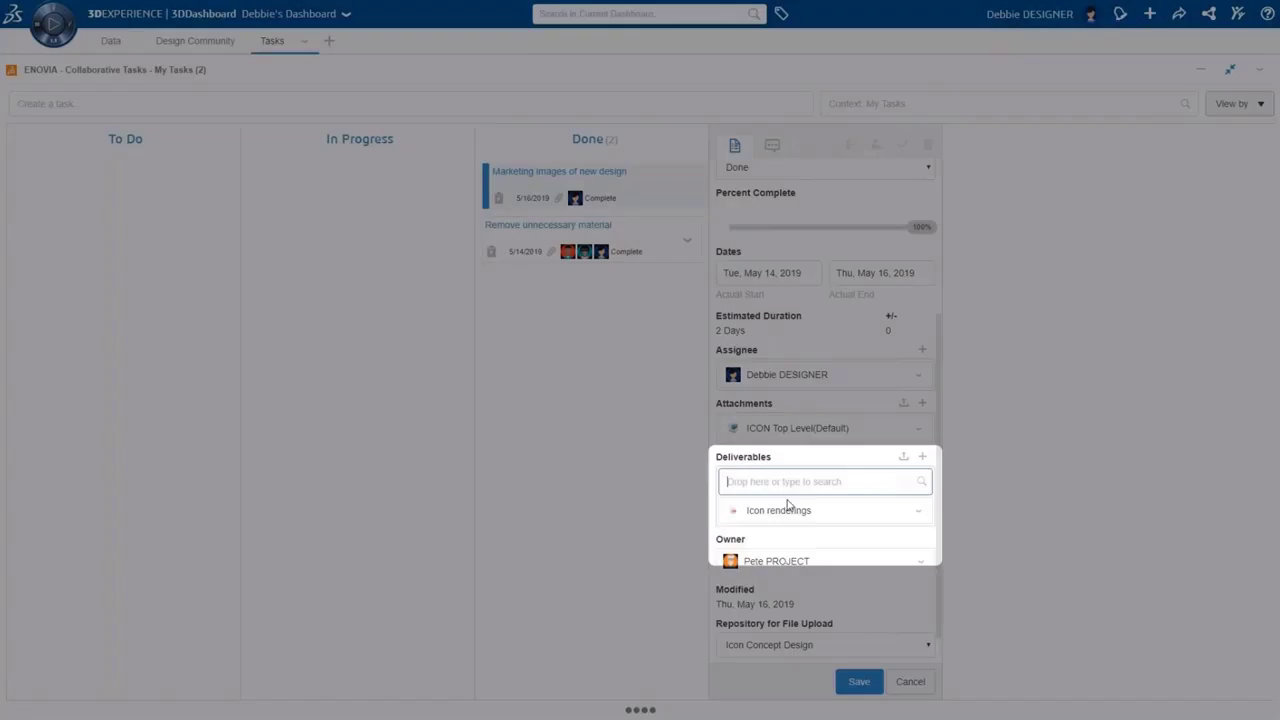
left_click(866, 683)
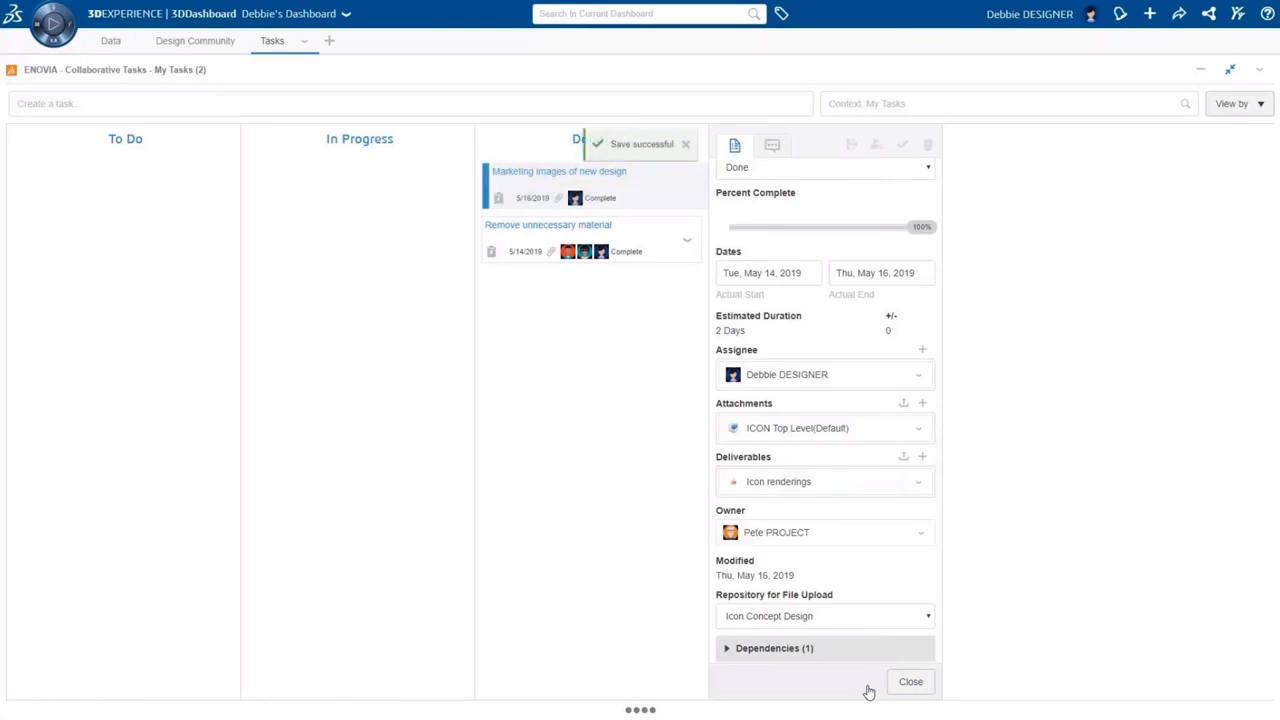
left_click(907, 685)
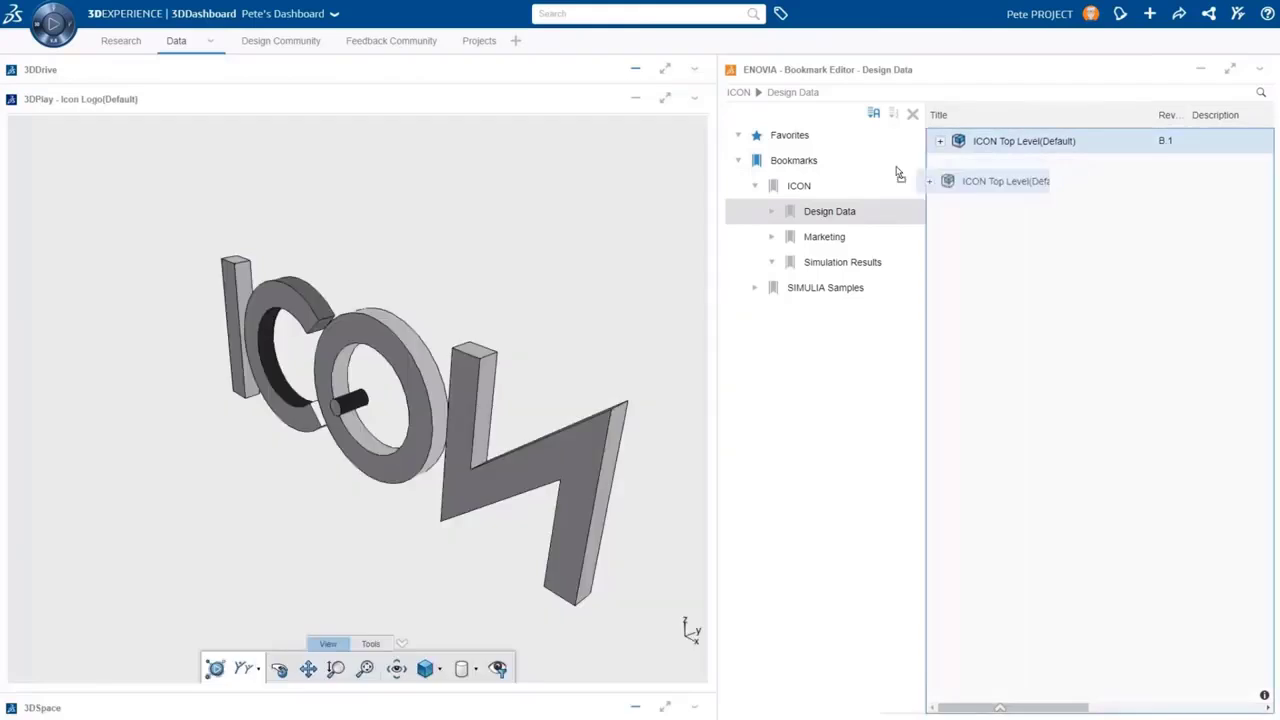
Load ICON Top Level and the Simulation Results displacement result into 3DPlay, animate it, and show Min/Max markers
left_click_drag(1023, 140, 408, 386)
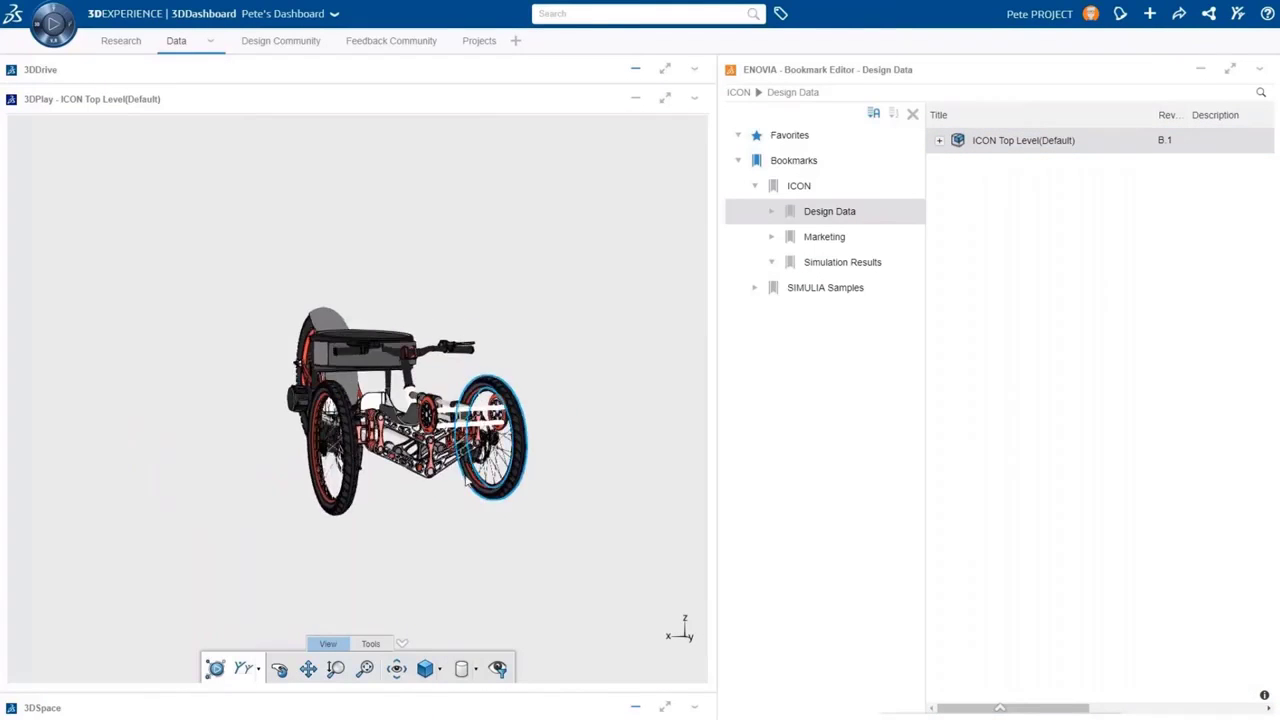
left_click(822, 265)
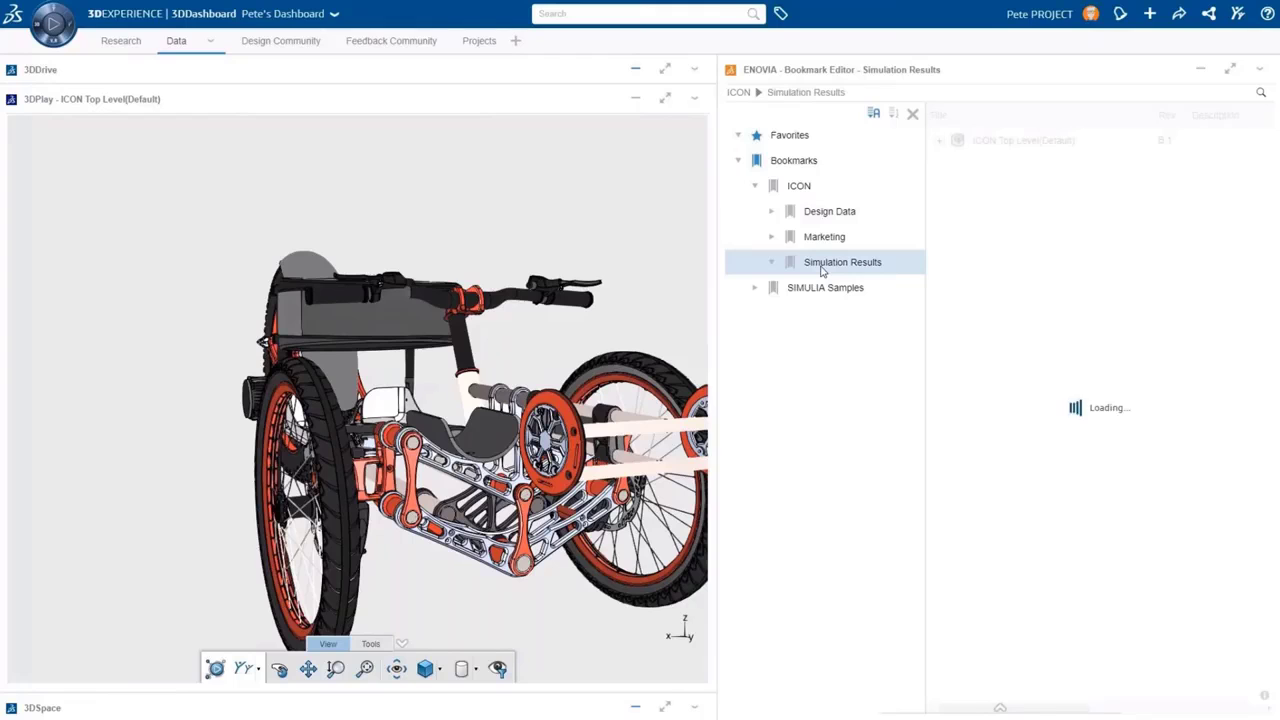
left_click_drag(990, 143, 399, 385)
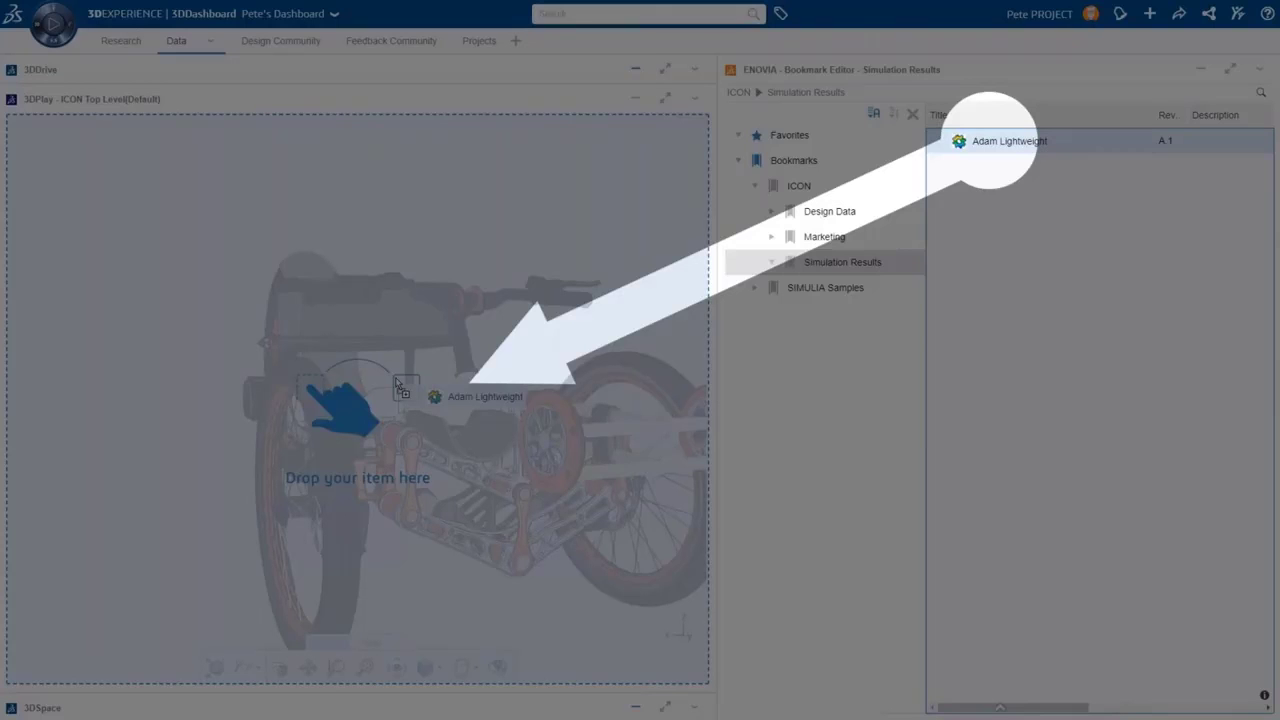
left_click_drag(399, 385, 416, 395)
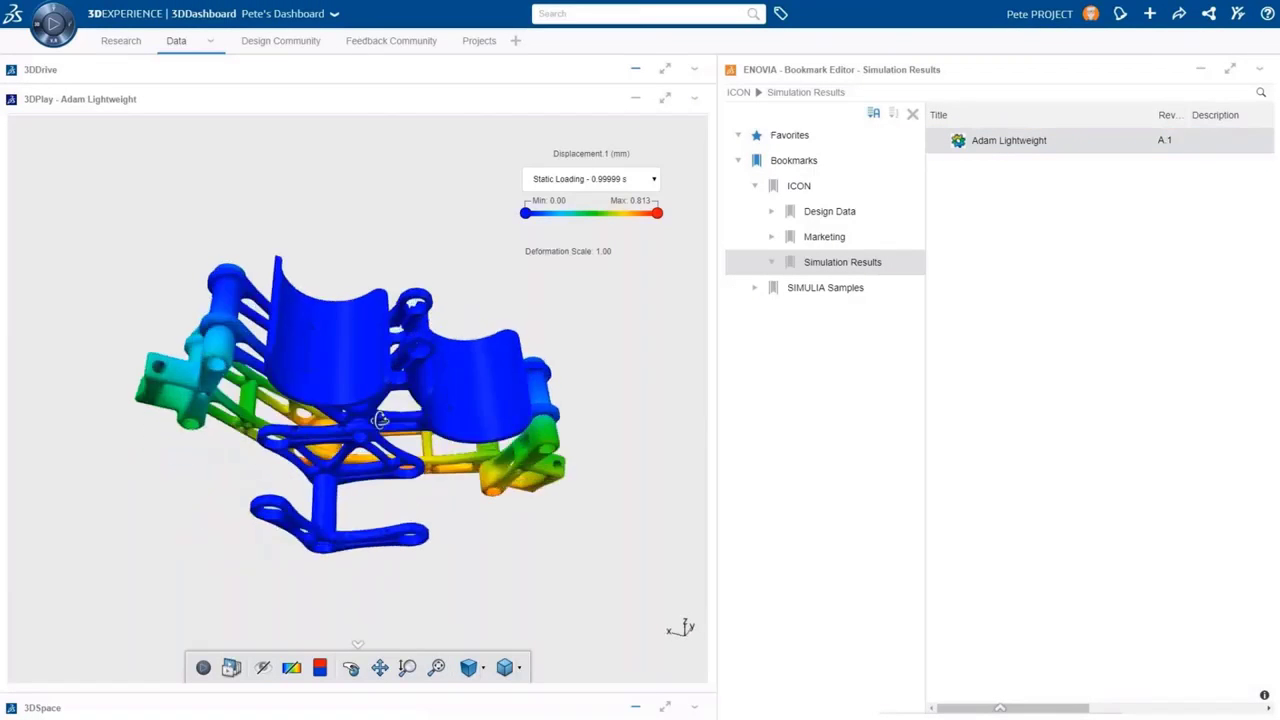
left_click(203, 667)
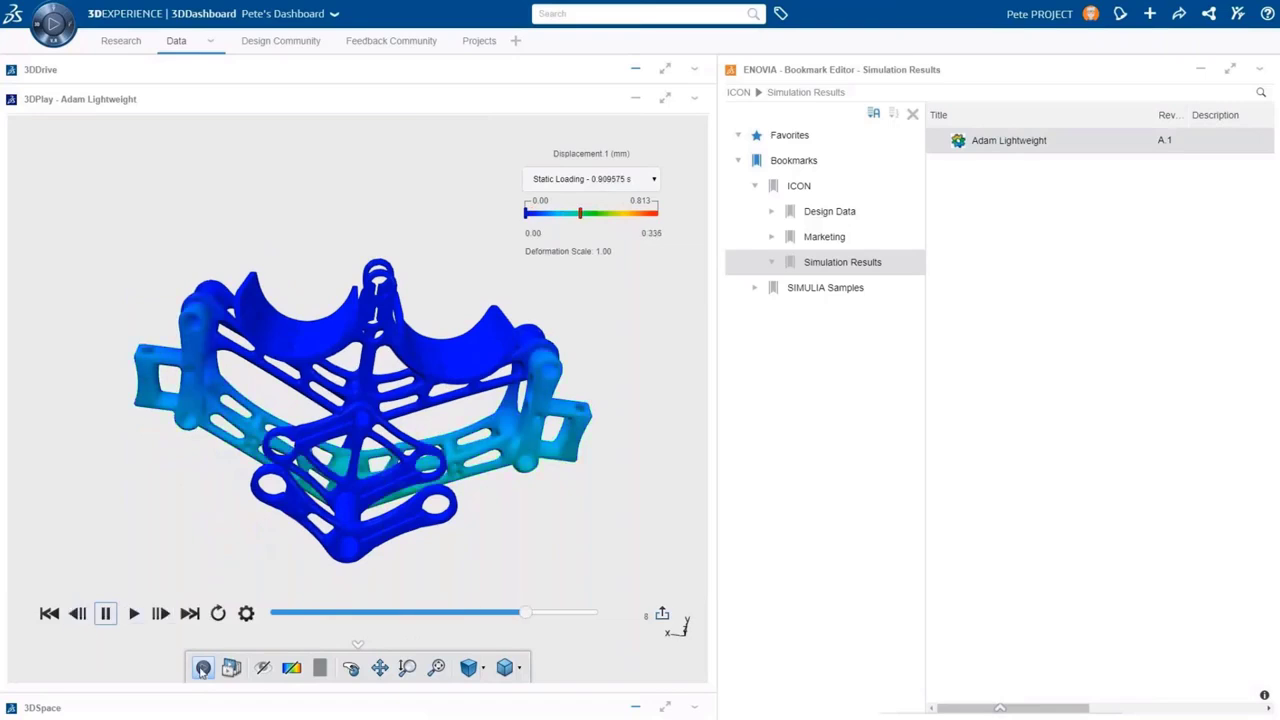
left_click(319, 667)
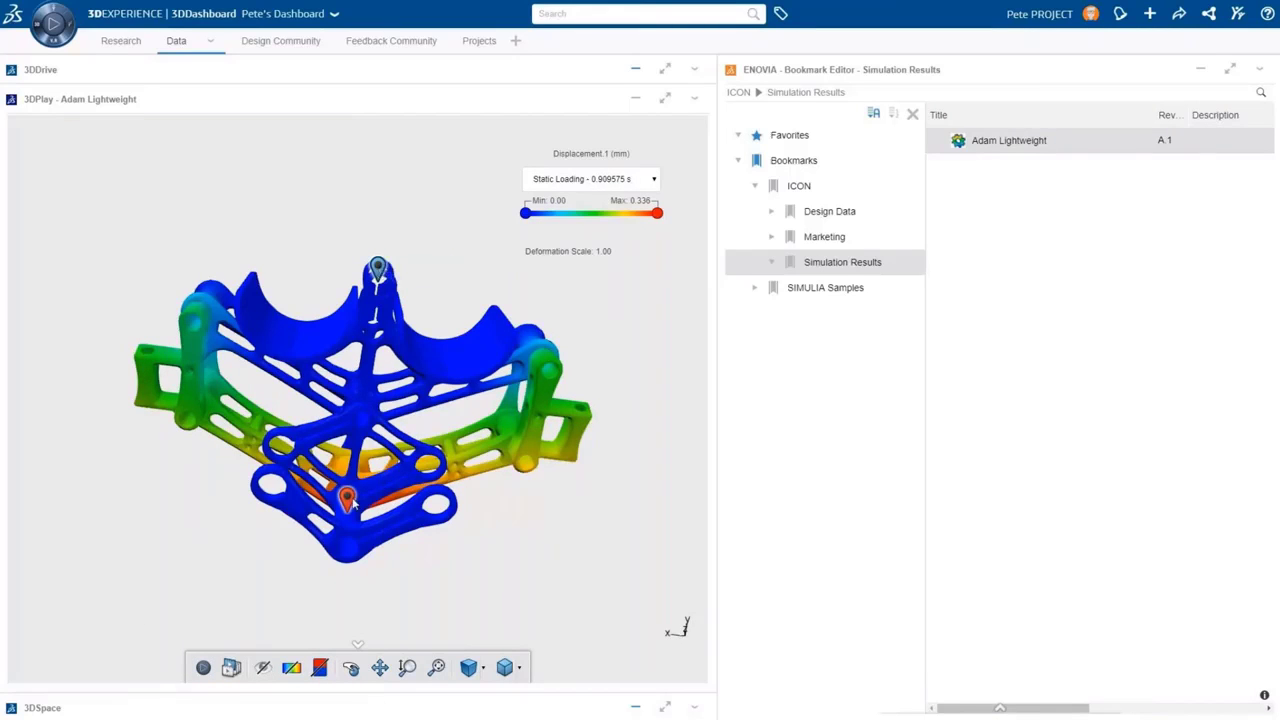
mouse_move(348, 500)
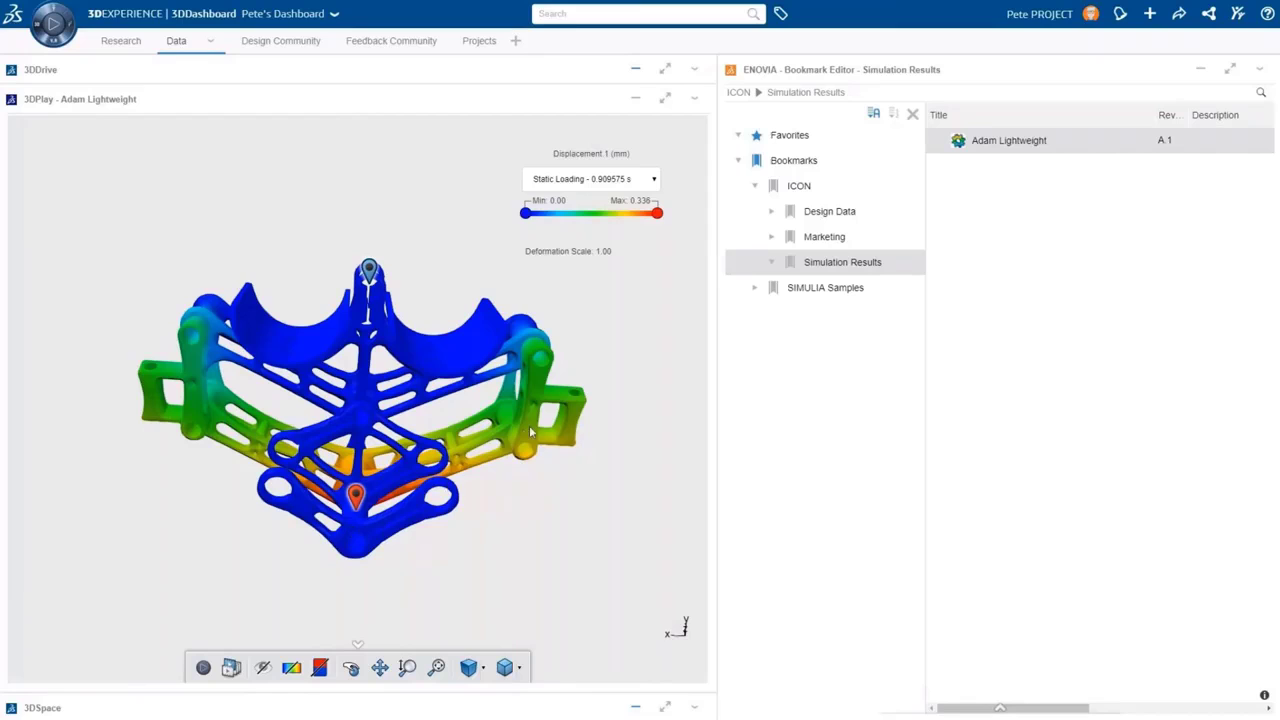
Load Icon renderings from the Marketing bookmark into 3DPlay
left_click(796, 242)
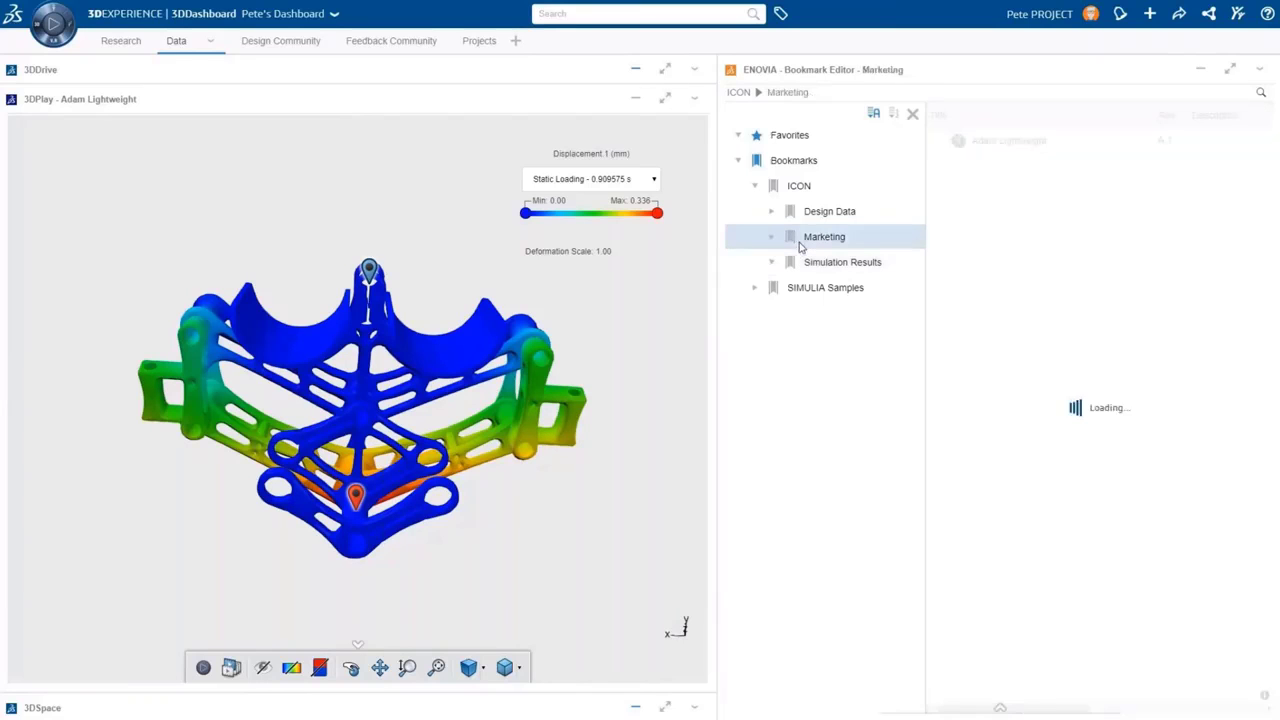
left_click_drag(995, 143, 475, 395)
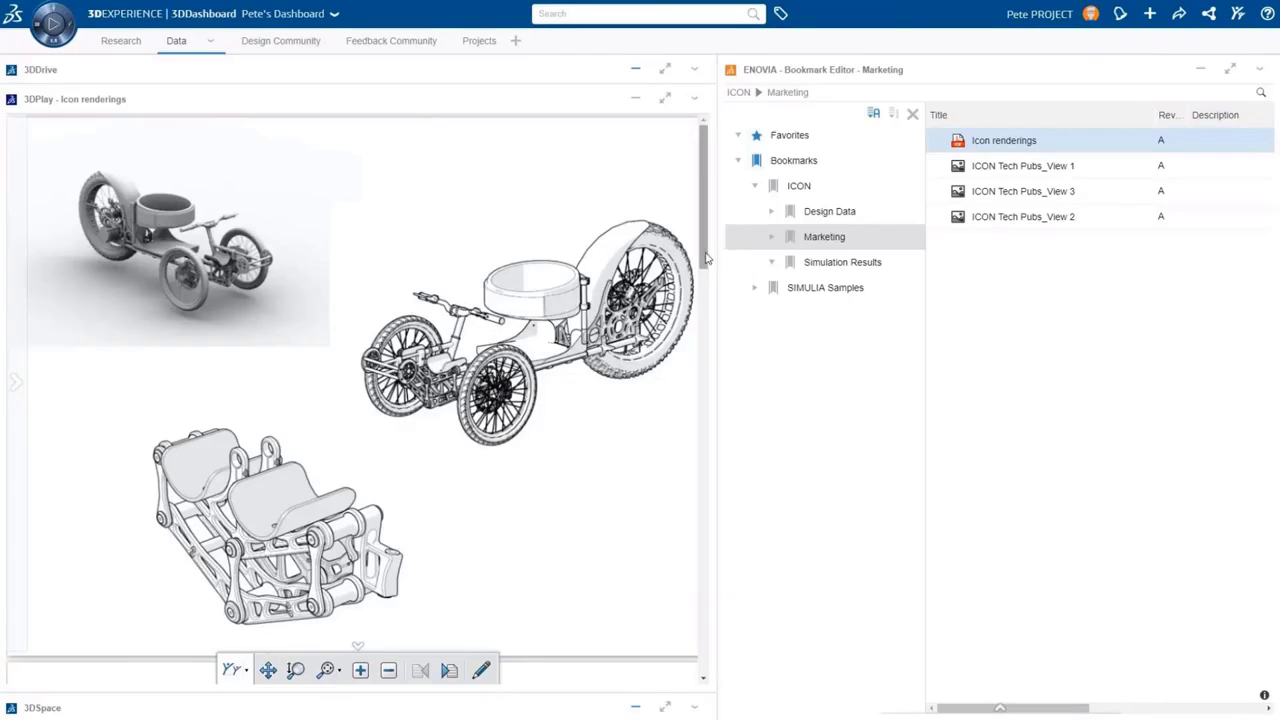
scroll(703, 331, "down", 3)
left_click_drag(703, 331, 704, 662)
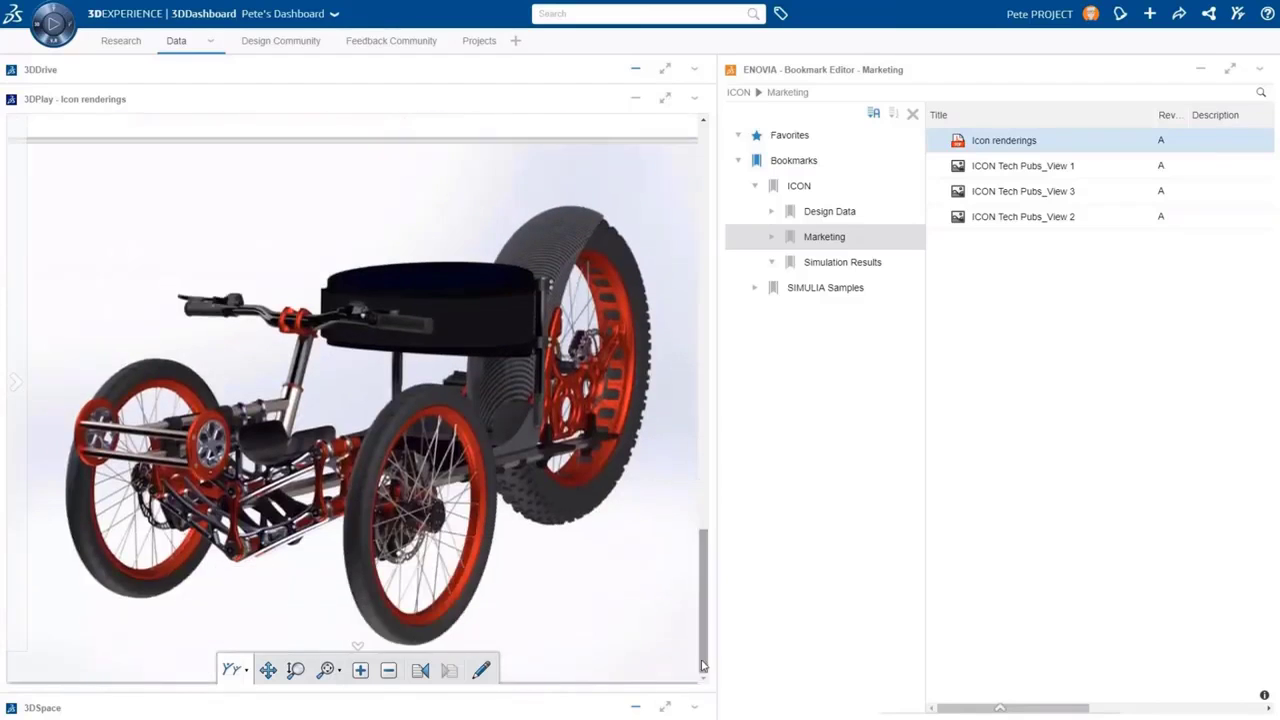
Publish the renderings as Media to Feedback Community titled 'Latest ICON Design' with a thank-you description
left_click(232, 670)
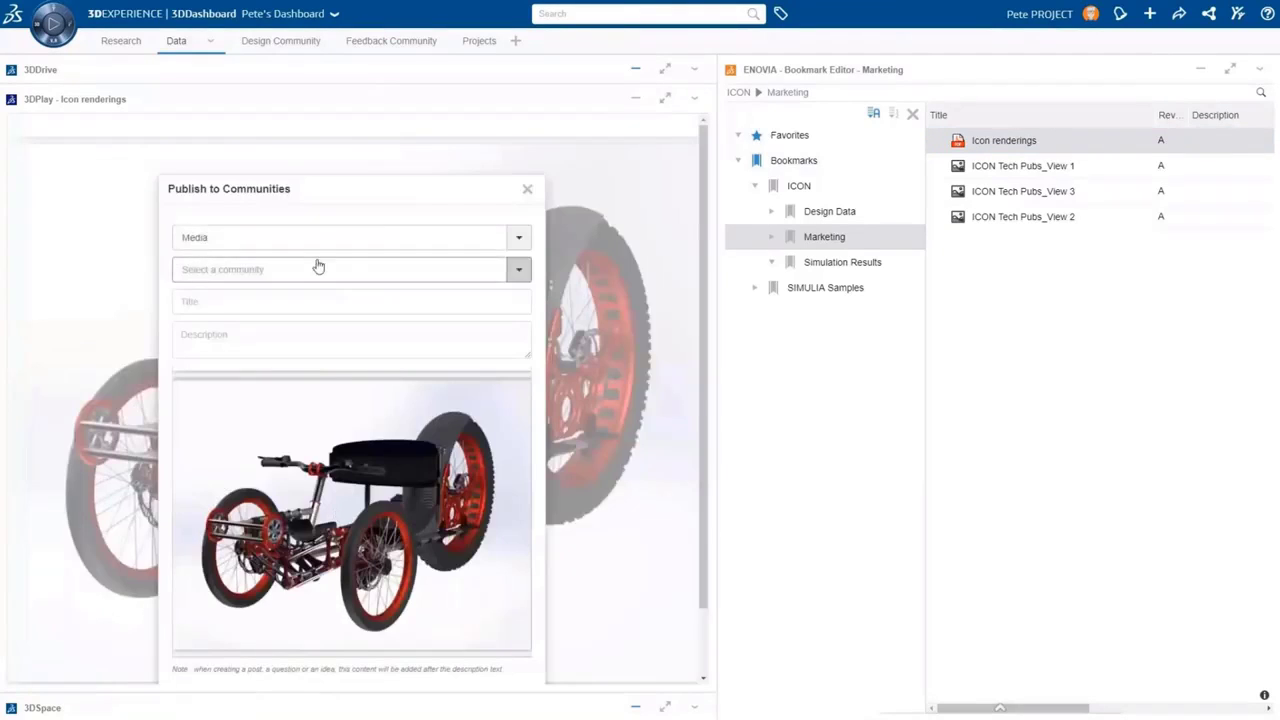
left_click(306, 241)
left_click(283, 291)
left_click(278, 274)
left_click(266, 341)
left_click(244, 312)
type("Latest ICON Design")
key("Tab")
type("Thanks again for all your feedback, we've been able to lighten the wheelchair in various locations throughout the design.  Good news we still have some time to address the overall comfort as well. Stay Tuned.")
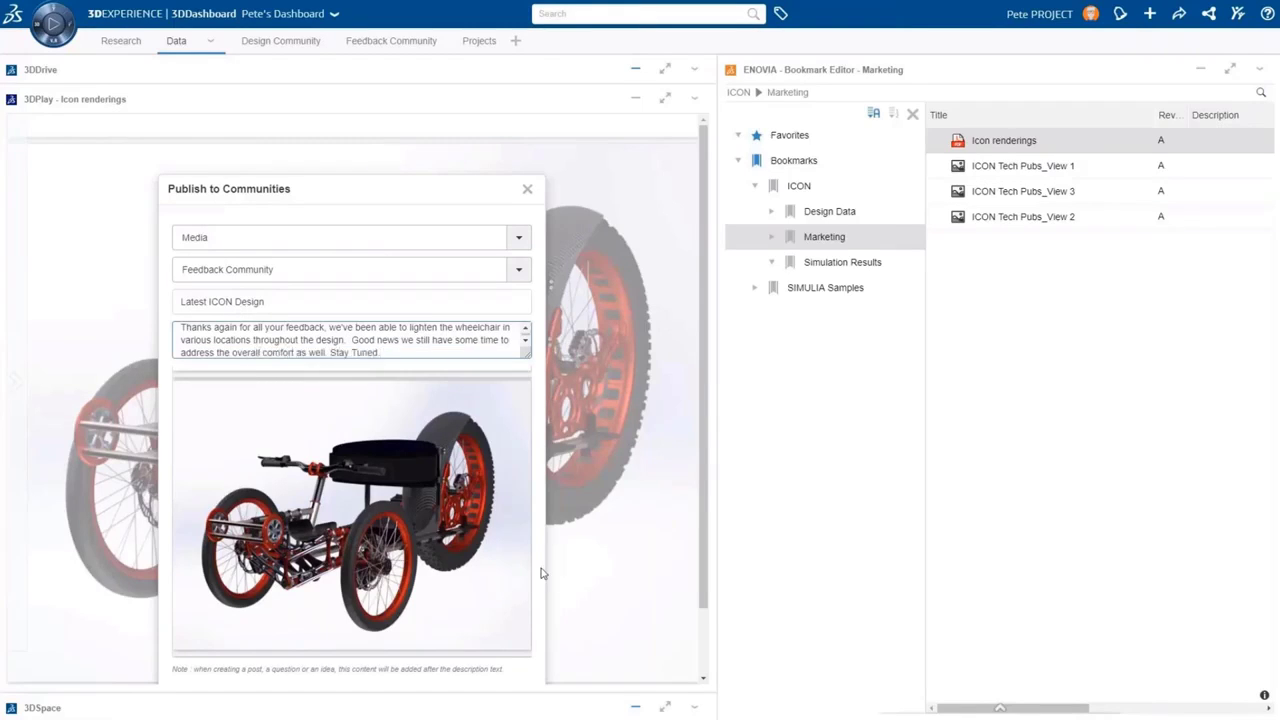
scroll(540, 566, "down", 3)
left_click(455, 641)
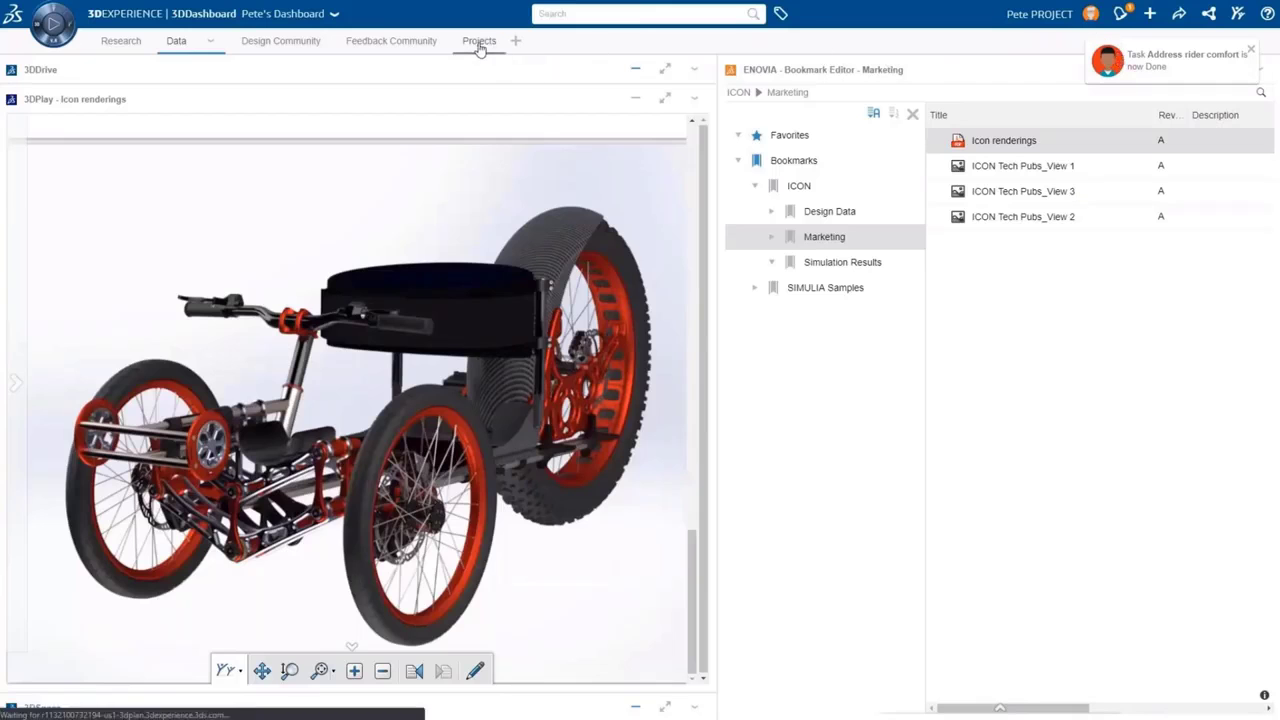
Restore the project schedule widget and open the ICON Design Data bookmark
left_click(478, 45)
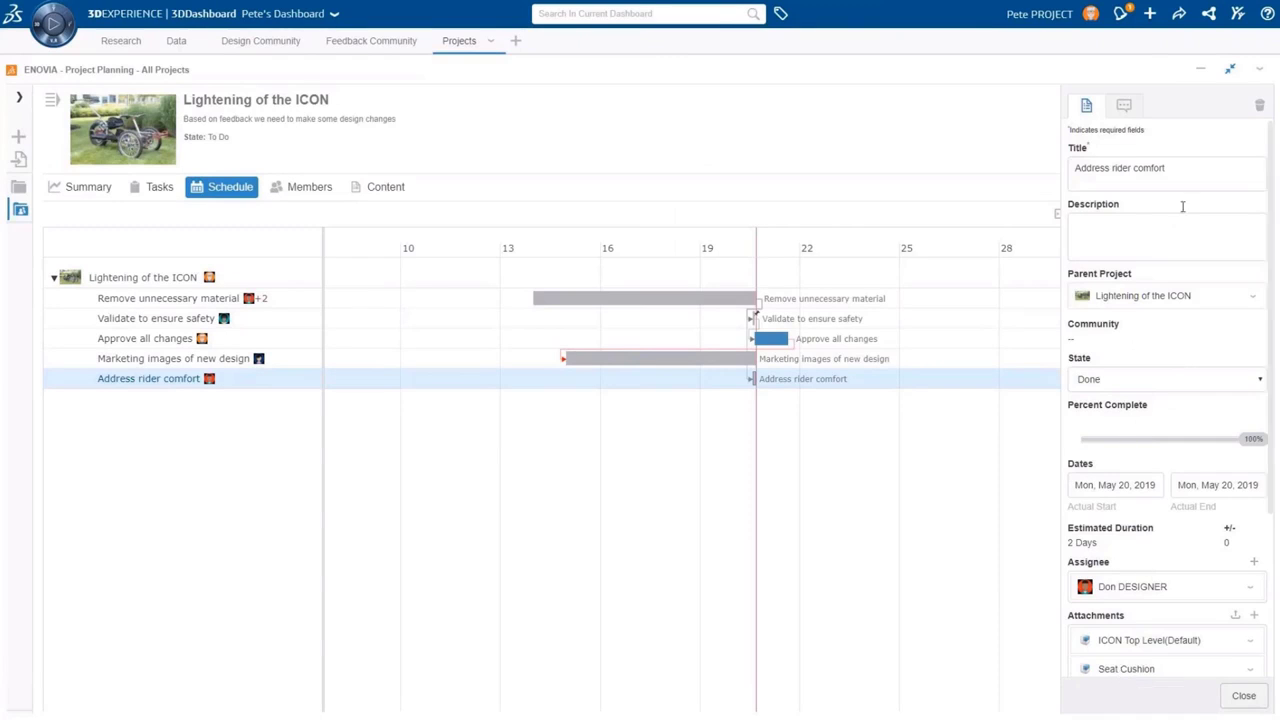
left_click(1230, 70)
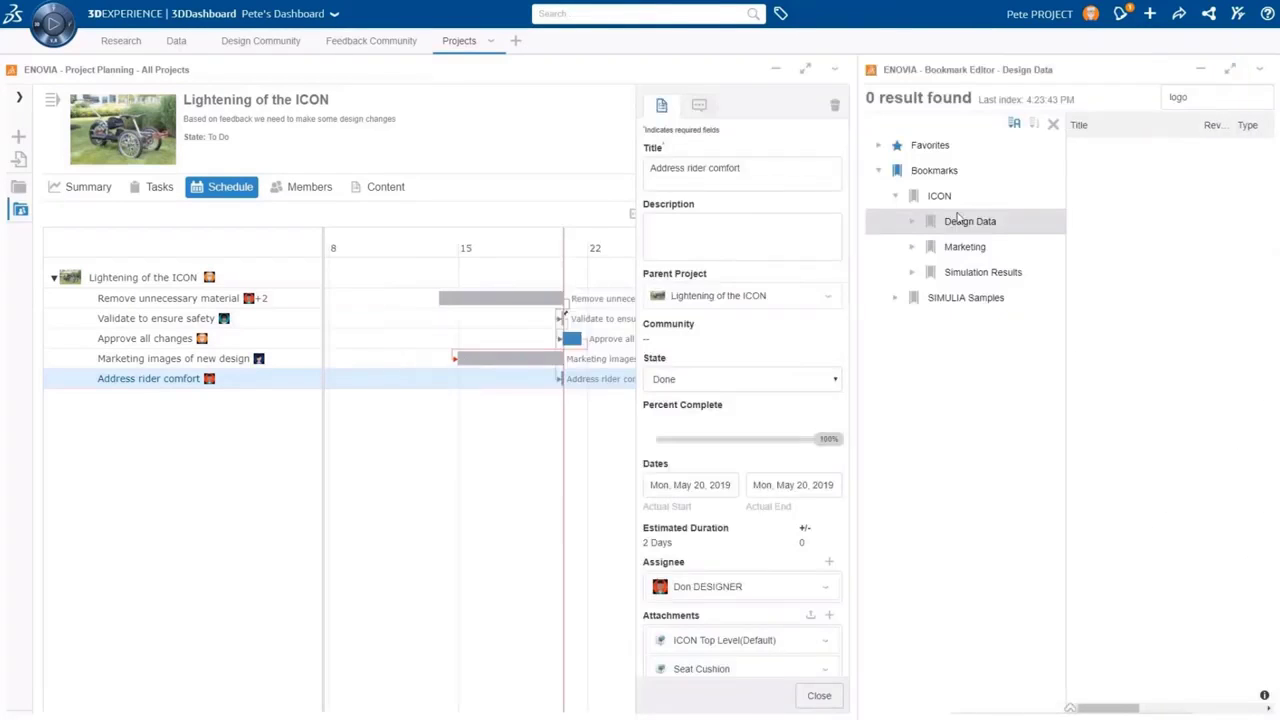
left_click(935, 247)
left_click(945, 219)
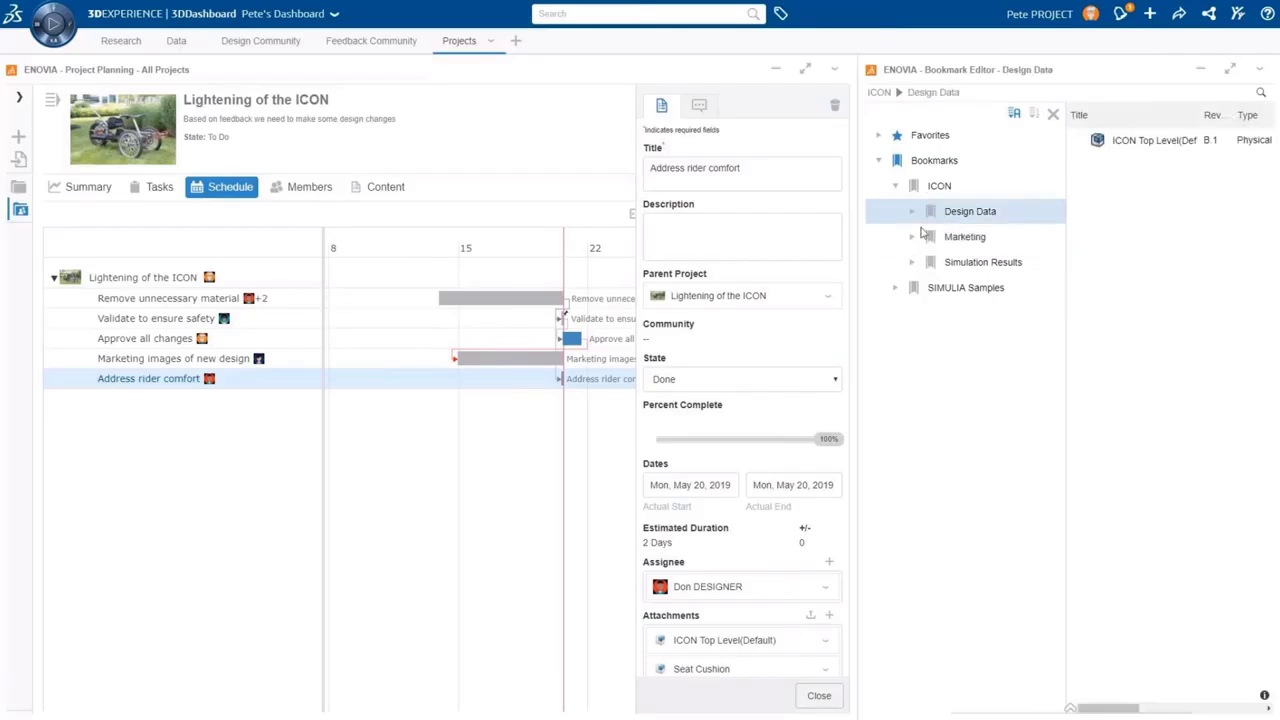
Add the Seat Cushion attachment to the Design Data bookmark and close the task properties
left_click_drag(684, 671, 1157, 320)
key("alt+Tab")
key("Escape")
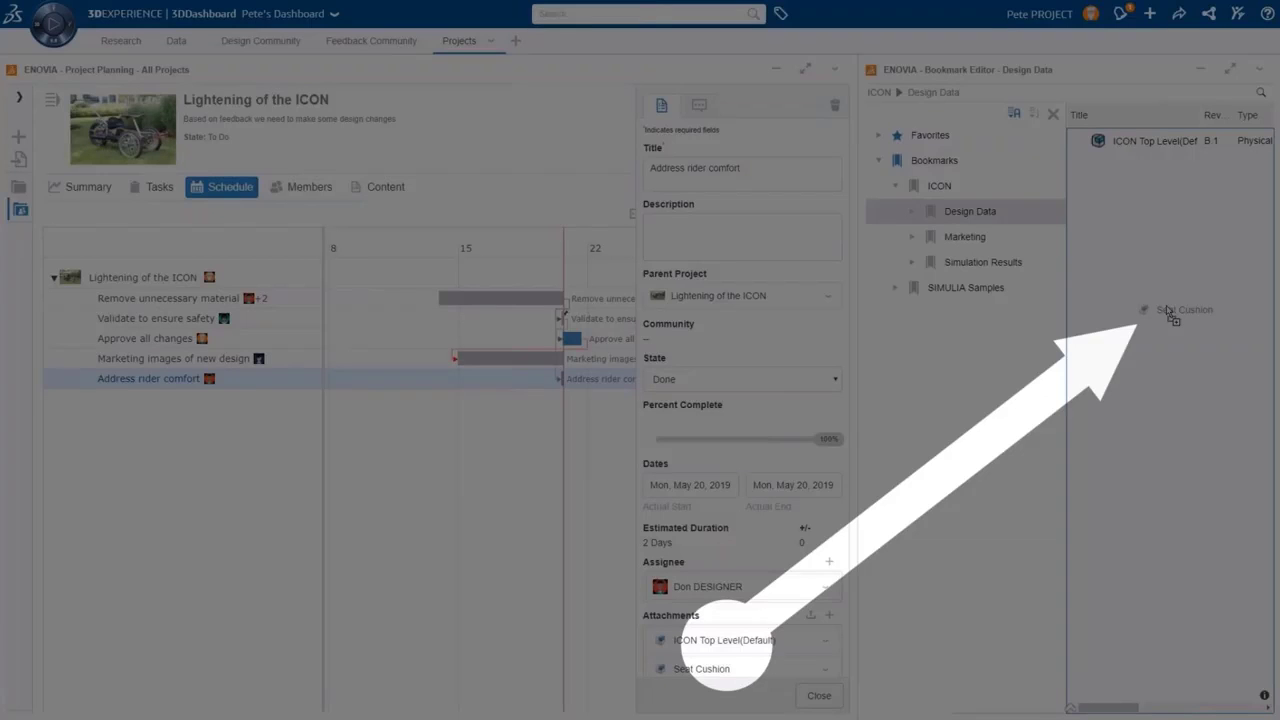
left_click_drag(1171, 312, 1171, 314)
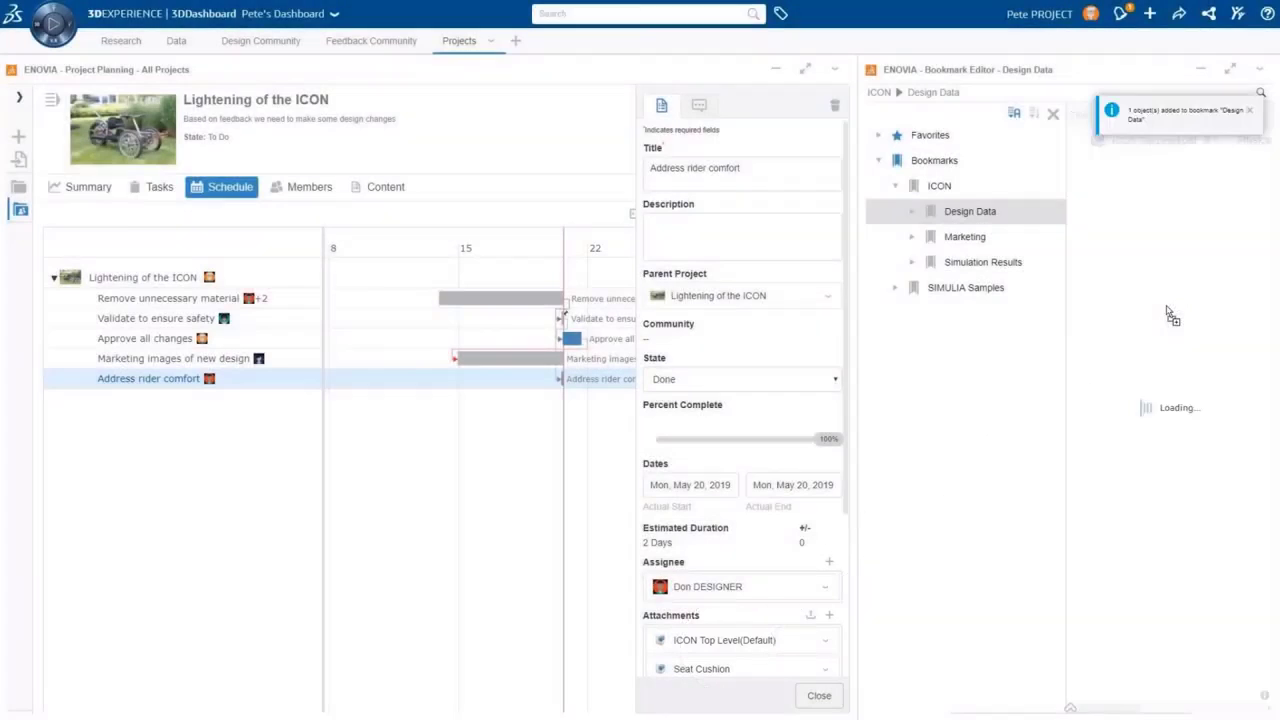
left_click(1249, 112)
left_click(819, 695)
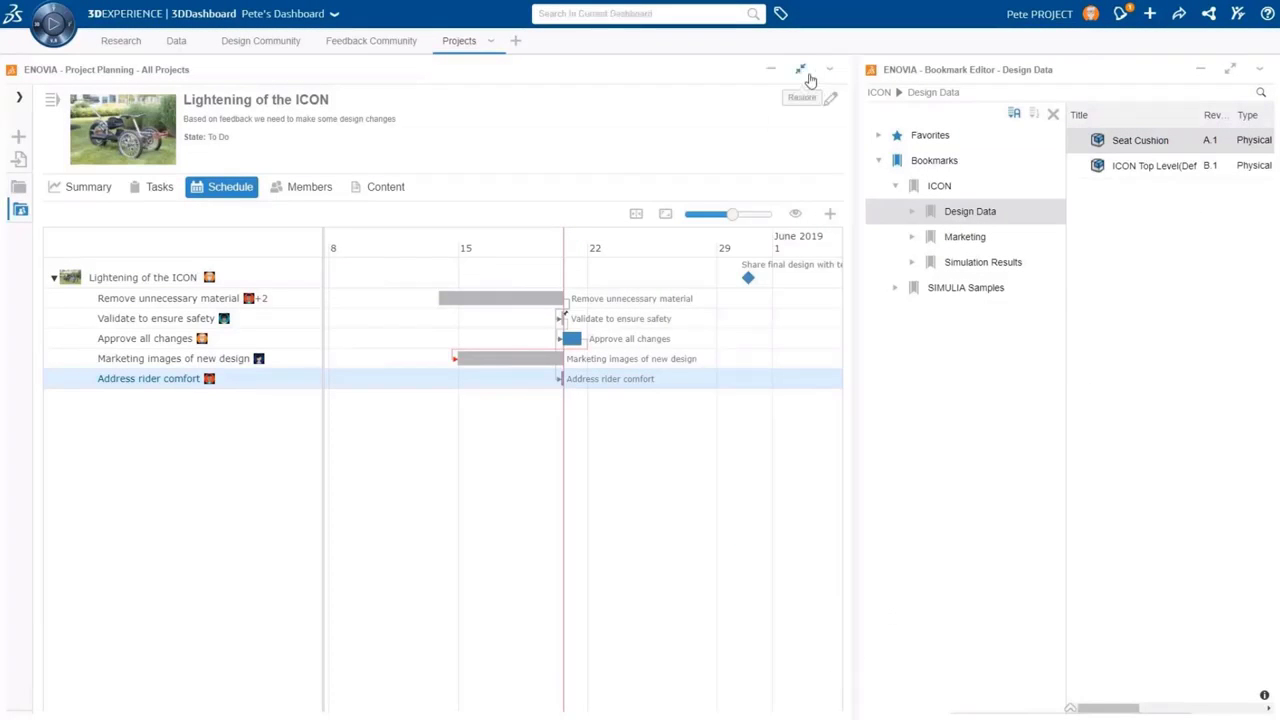
left_click(806, 70)
Load the Seat Cushion from Design Data into 3DPlay and rotate it to a top-down view
left_click(178, 42)
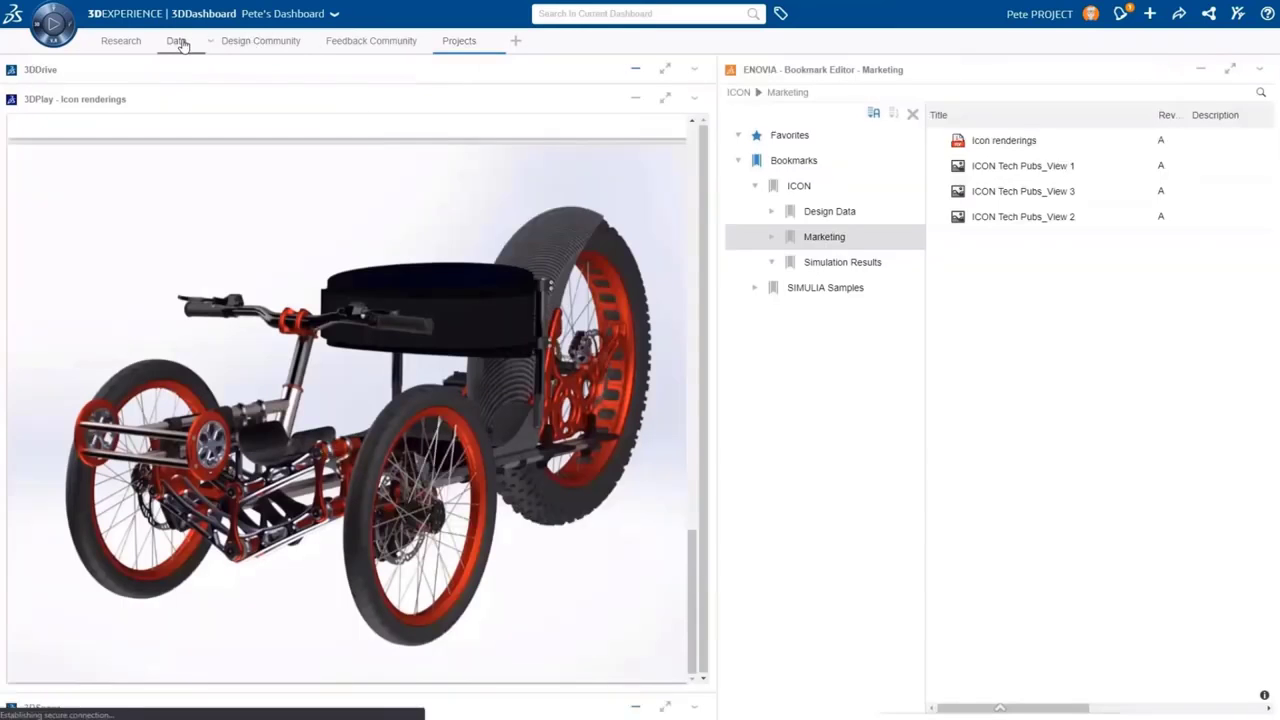
left_click(821, 215)
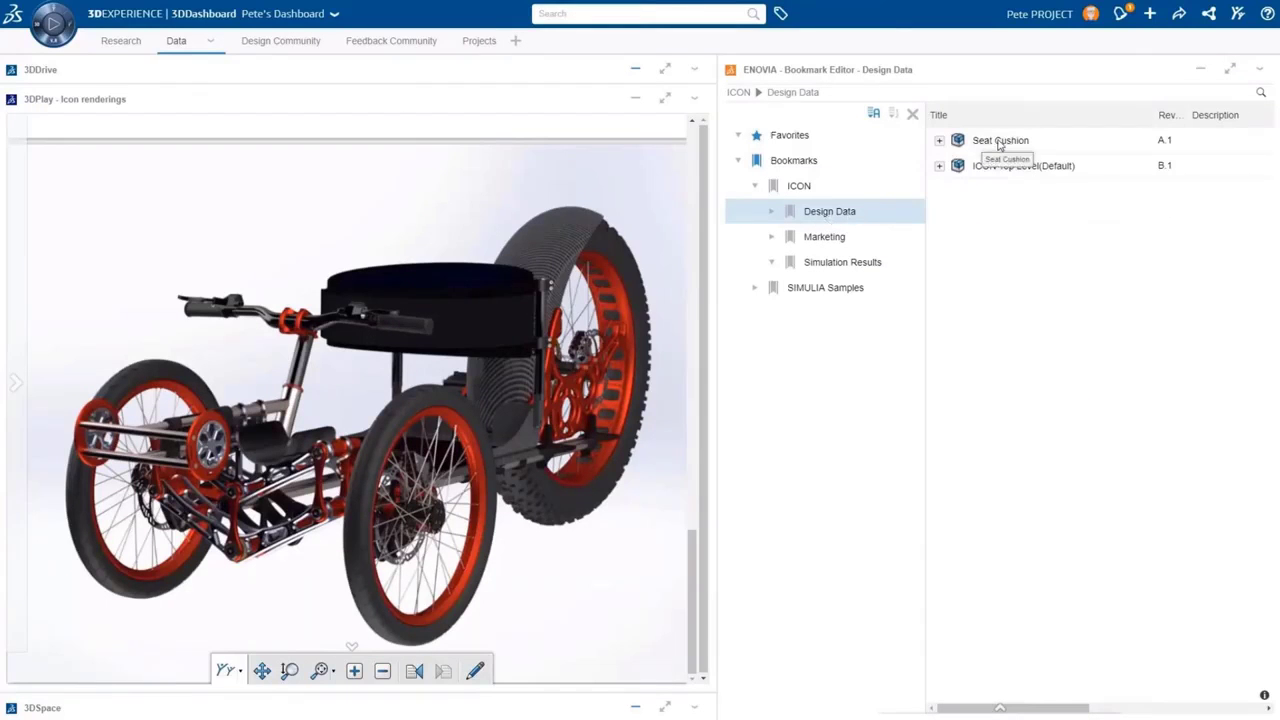
left_click_drag(999, 145, 365, 415)
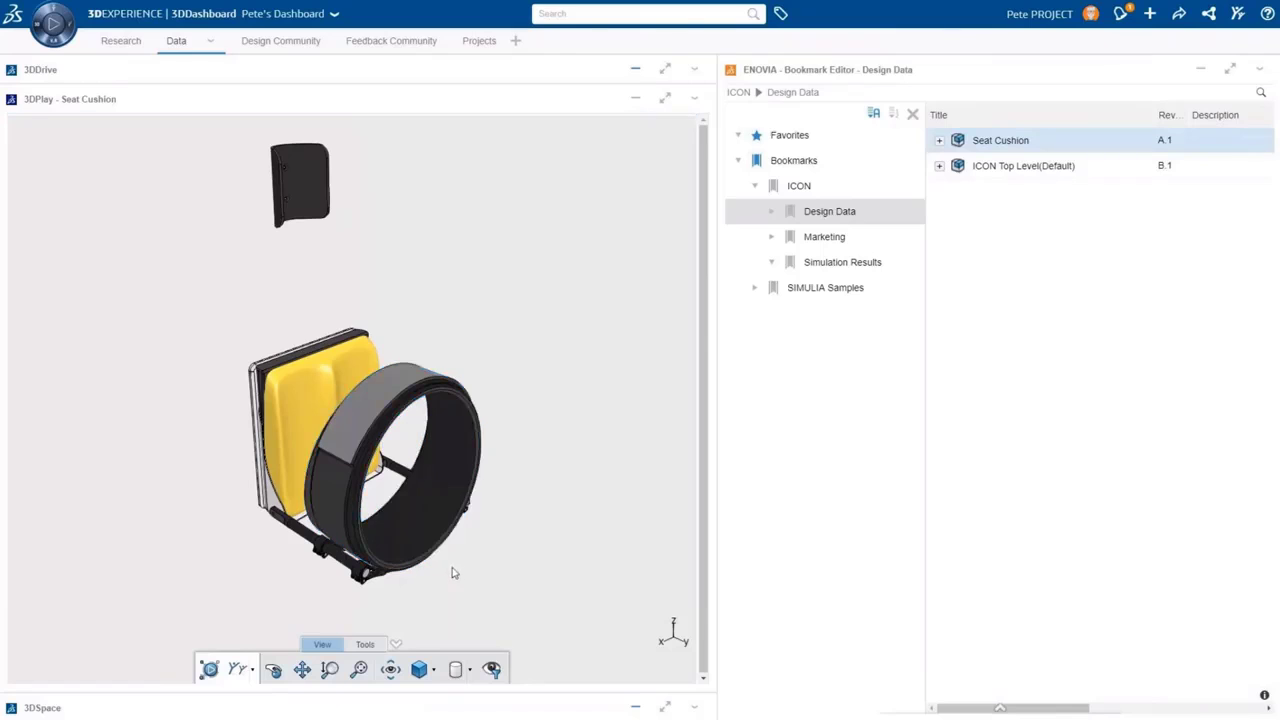
left_click_drag(370, 609, 275, 349)
scroll(360, 410, "up", 3)
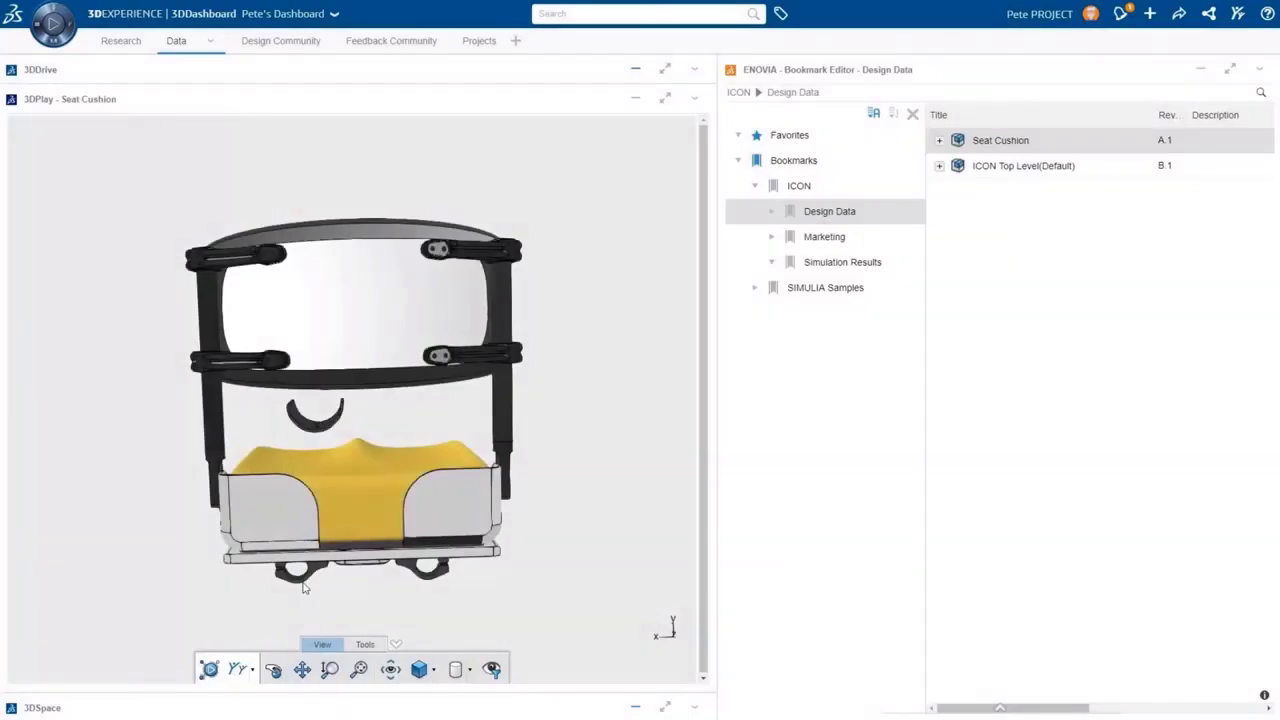
Publish the view as a Feedback Community Post titled 'New Seat Cushion!' reading 'Check it out!'
left_click(237, 670)
left_click(245, 240)
left_click(226, 310)
left_click(220, 270)
left_click(220, 346)
left_click(212, 303)
type("New Seat Cushion!")
key("Tab")
type("Check it out!")
scroll(320, 446, "down", 3)
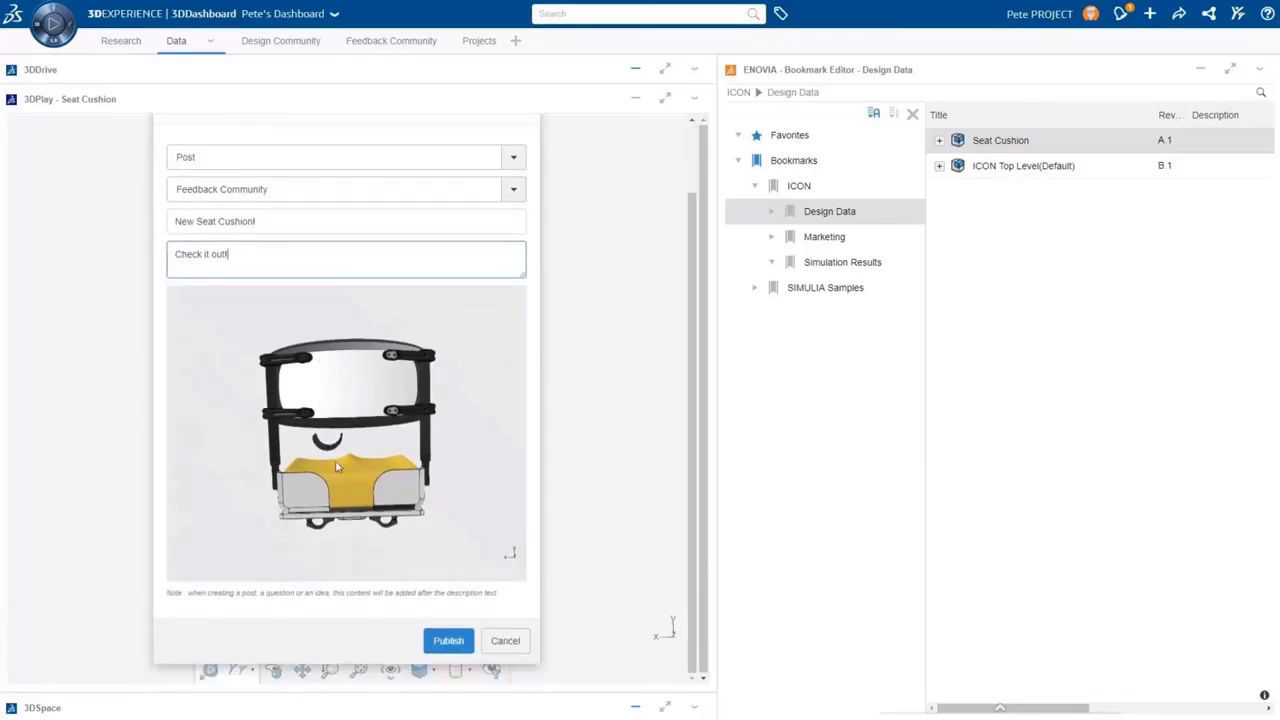
left_click(447, 640)
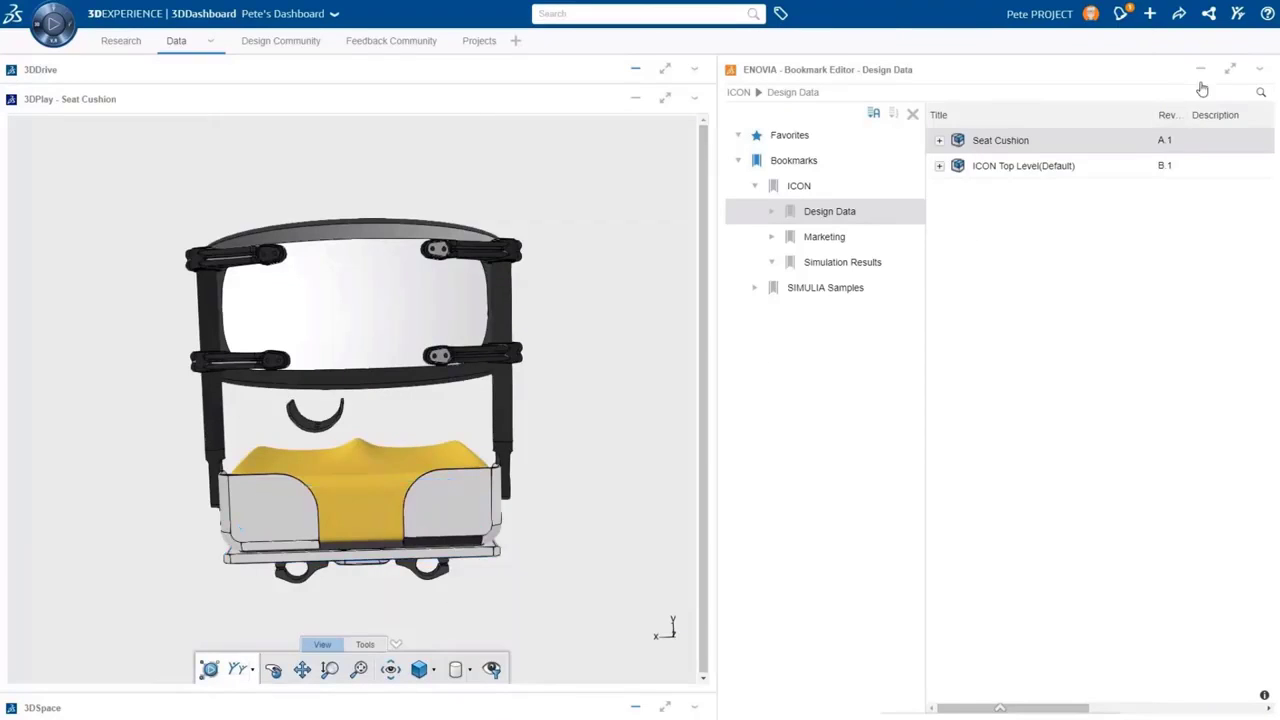
Select Seat Cushion and ICON Top Level in Bookmark Editor and change their maturity to Released
left_click(1230, 69)
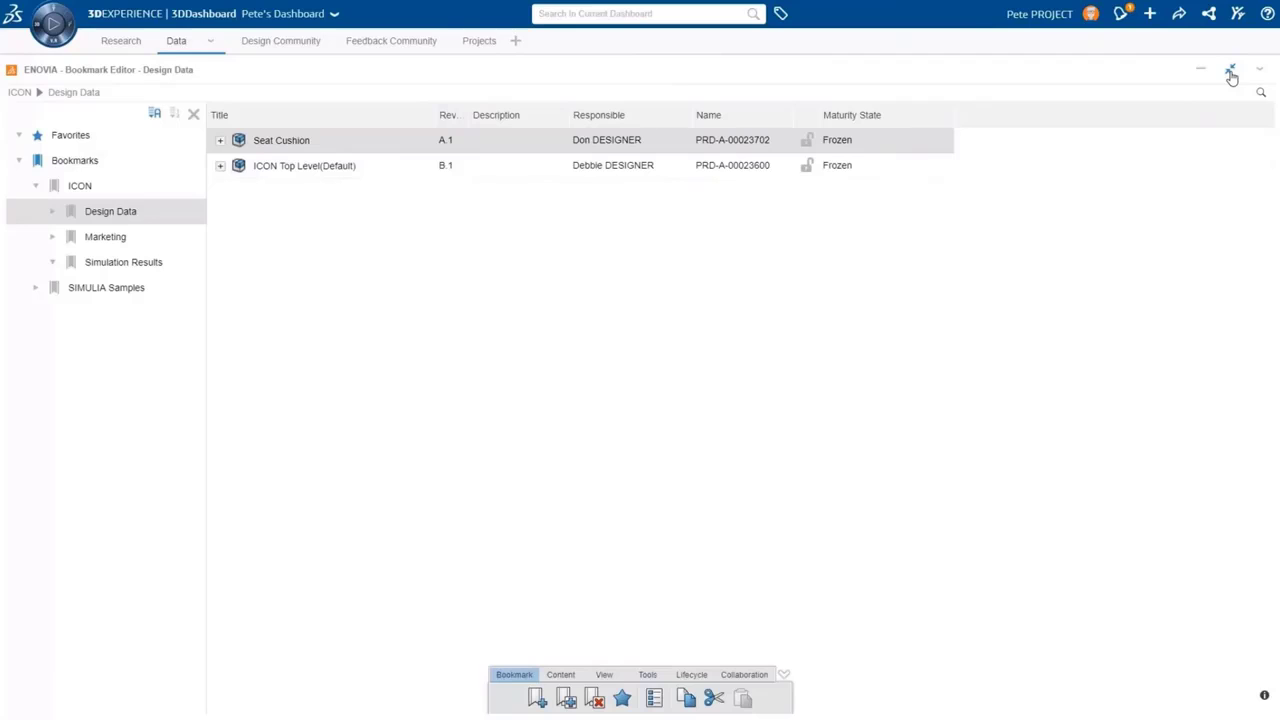
left_click(325, 174, "shift")
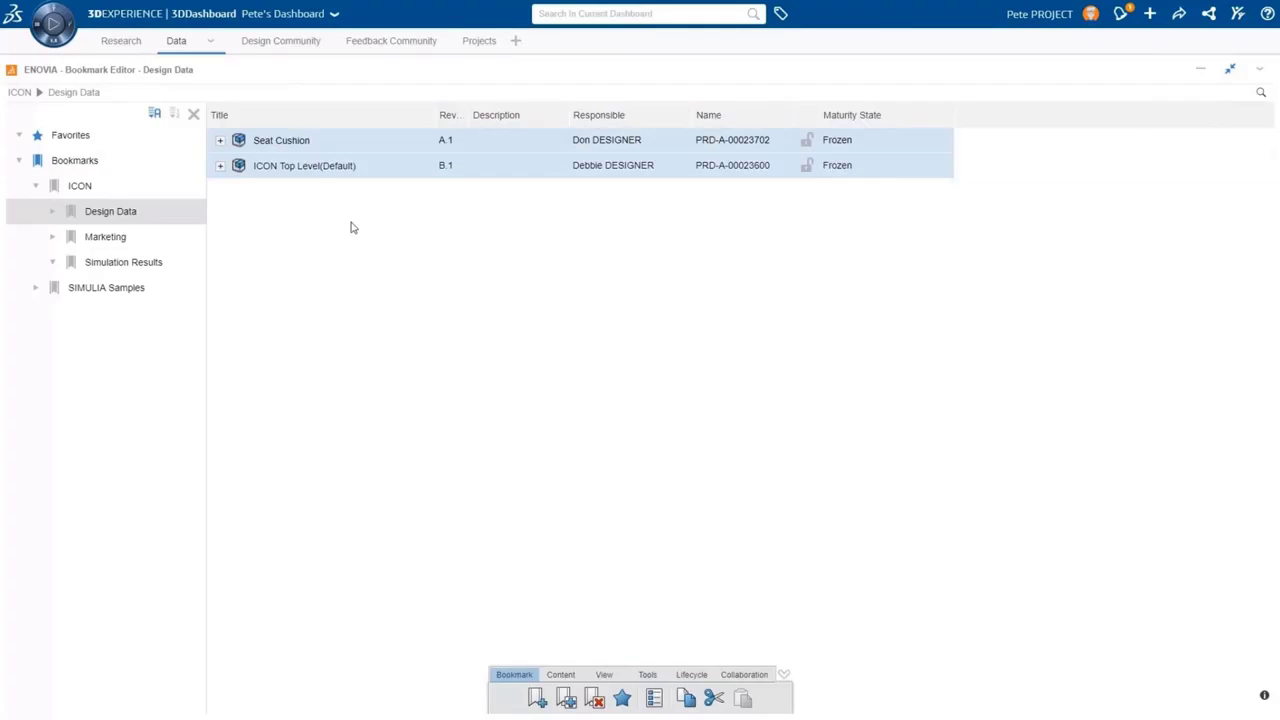
left_click(683, 677)
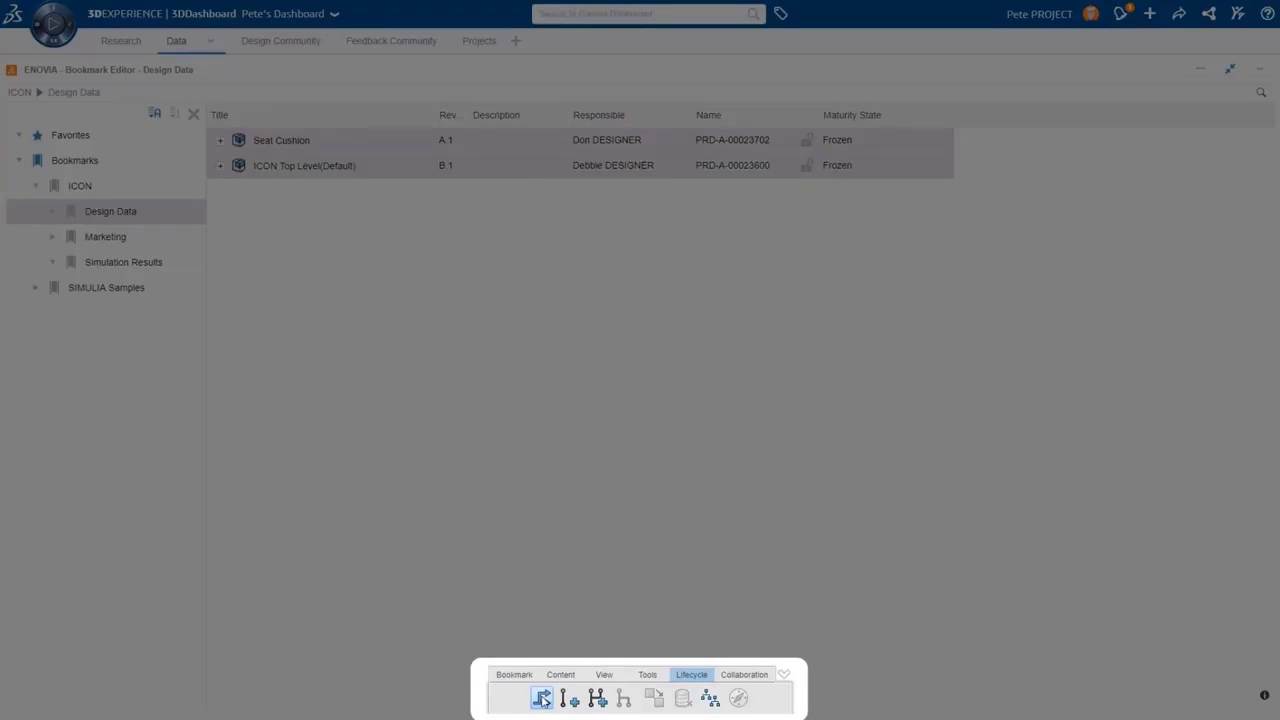
left_click(541, 699)
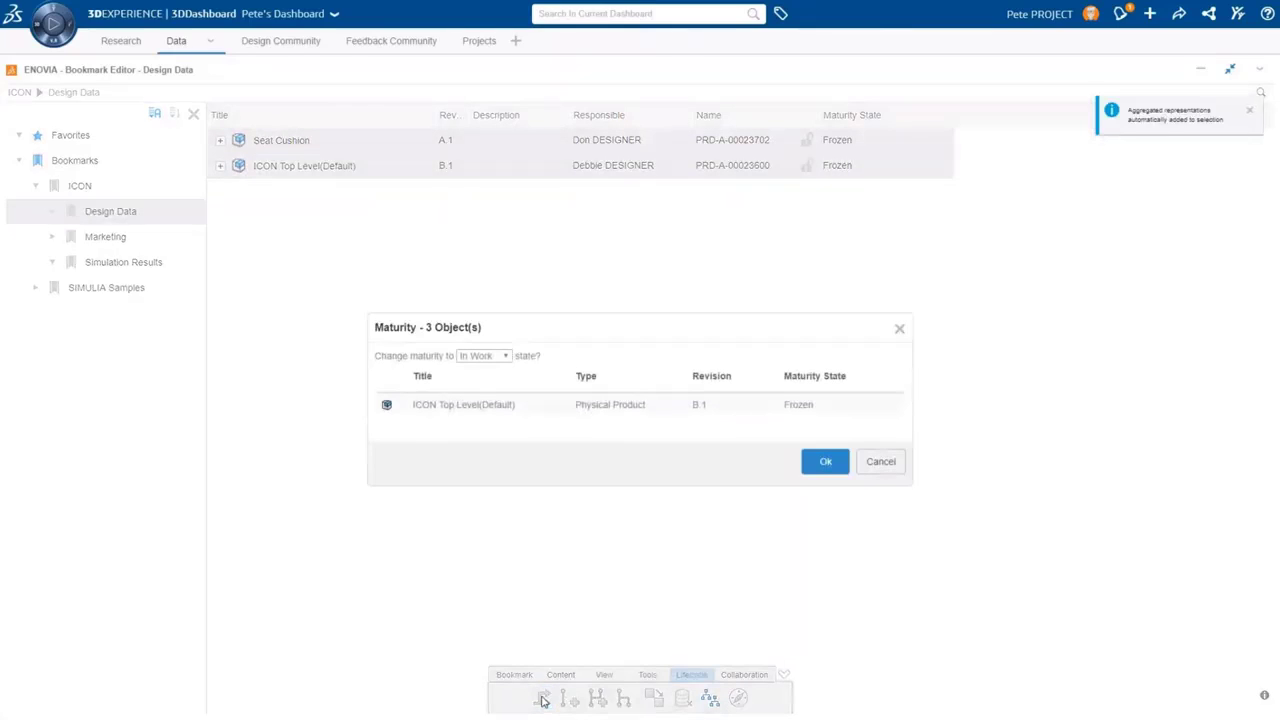
left_click(485, 360)
left_click(486, 382)
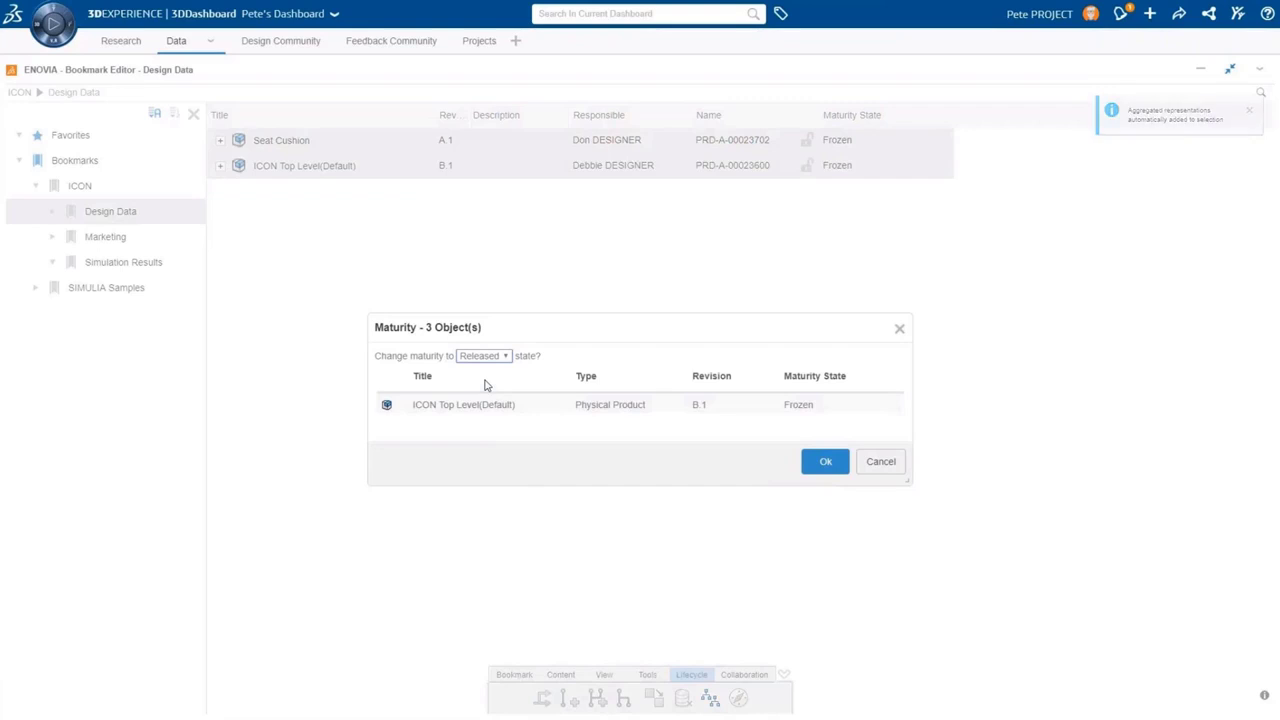
left_click(825, 462)
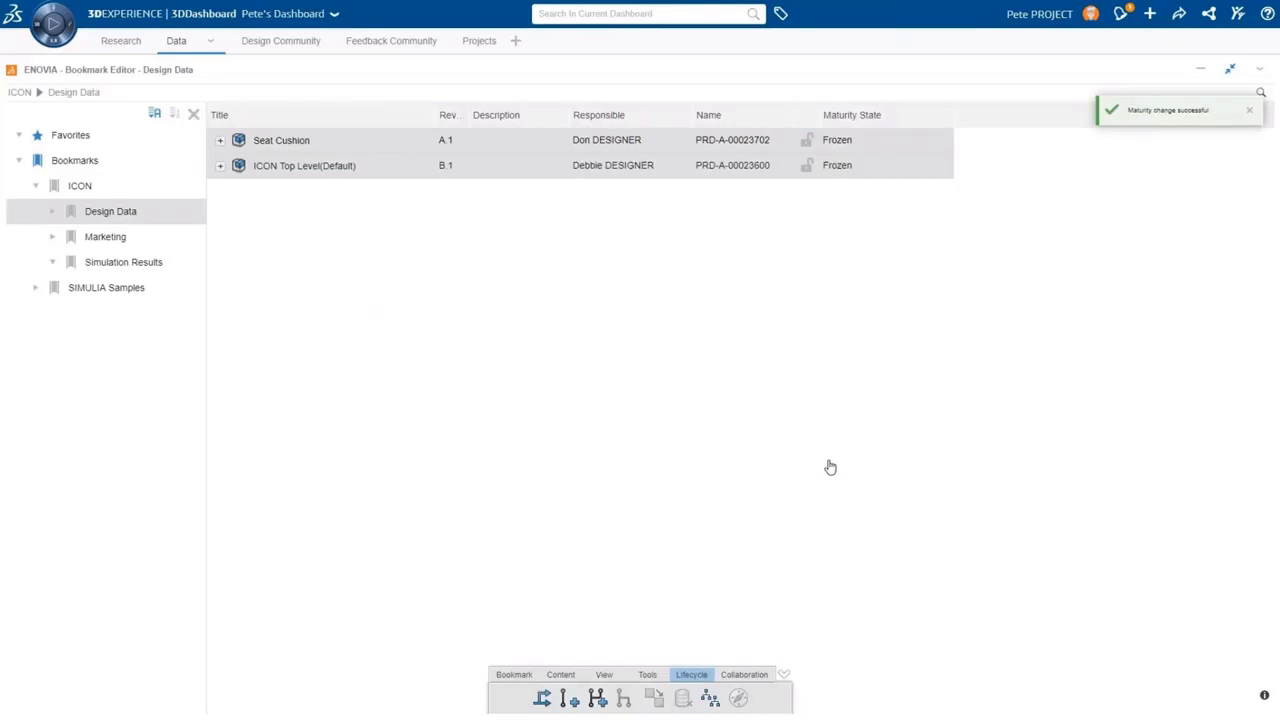